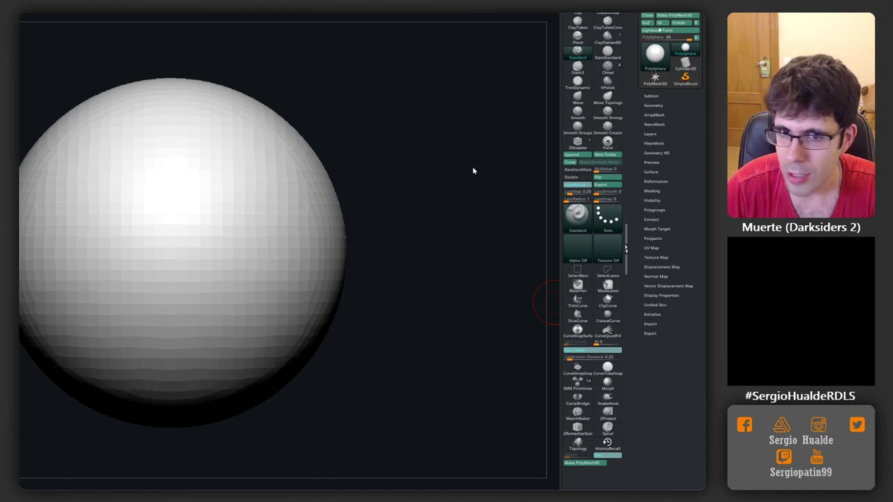
# Turn on LazyMouse and shrink the sphere in the view with Transpose
pyautogui.keyDown('alt'); pyautogui.moveTo(195, 244); pyautogui.dragTo(243, 243); pyautogui.keyUp('alt')
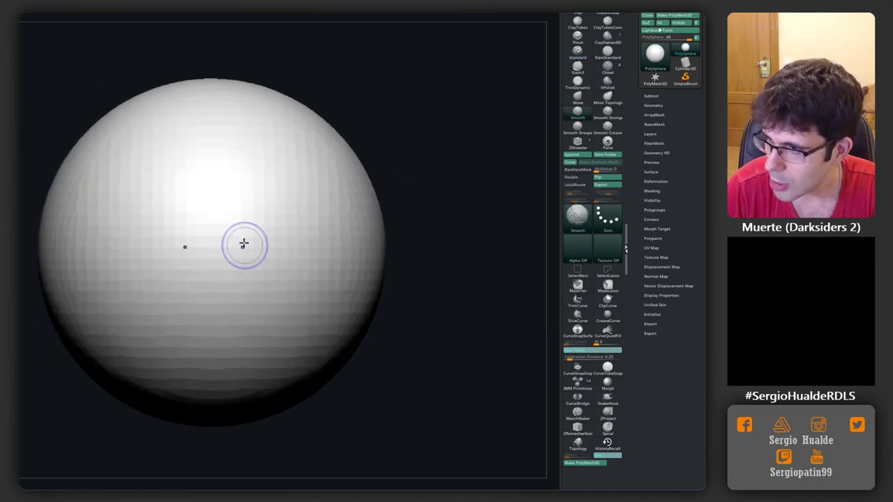
pyautogui.press('l')
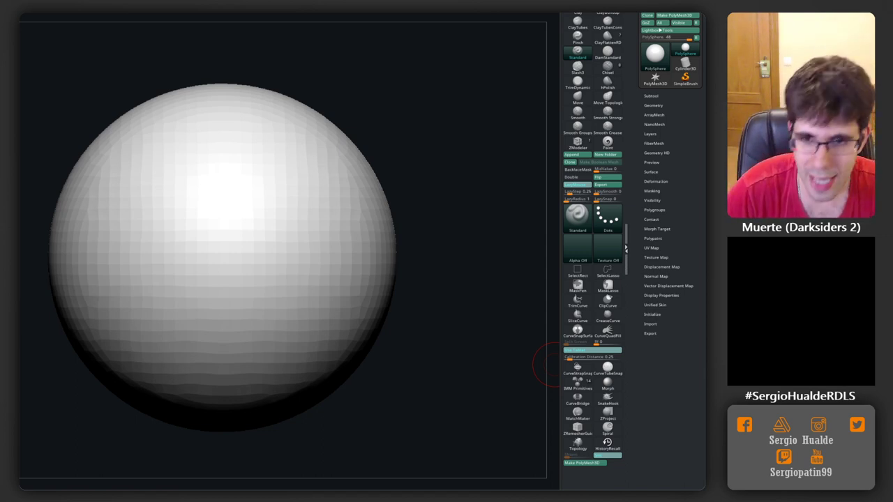
pyautogui.moveTo(400, 153)
pyautogui.mouseDown()
pyautogui.moveTo(345, 244)
pyautogui.moveTo(241, 207)
pyautogui.mouseUp()
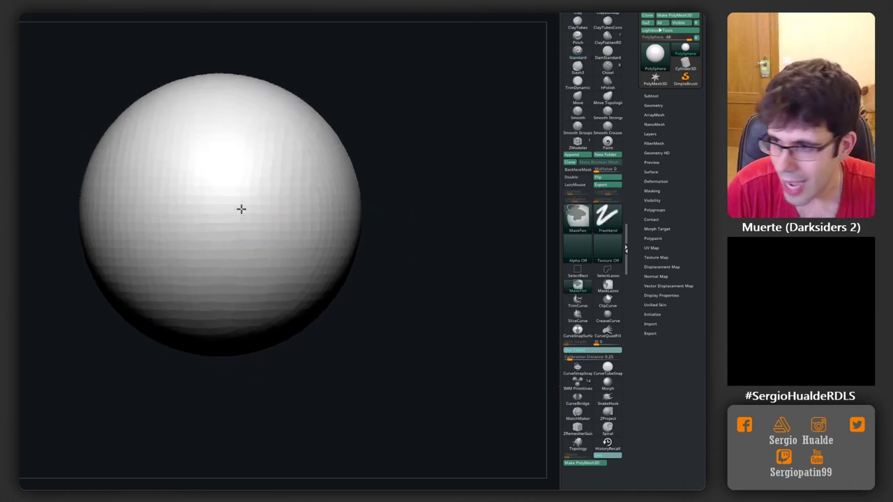
pyautogui.keyDown('alt'); pyautogui.moveTo(226, 258); pyautogui.dragTo(226, 232); pyautogui.keyUp('alt')
pyautogui.press('w')
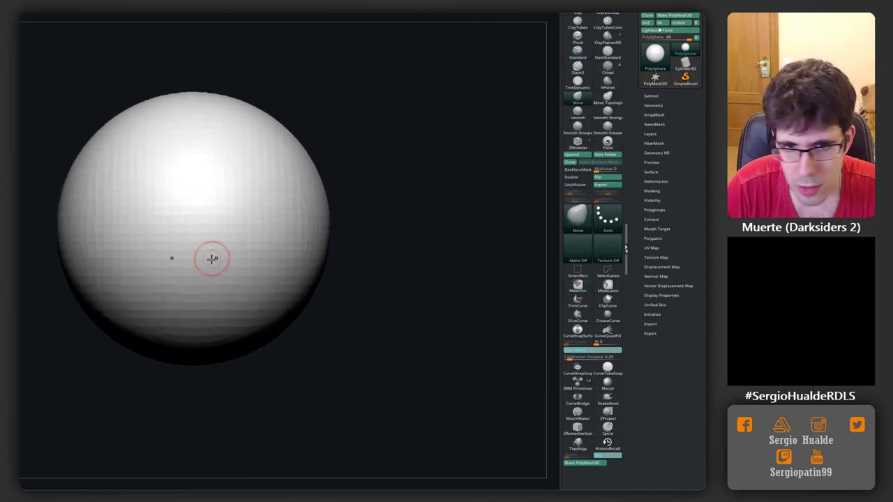
pyautogui.moveTo(223, 236)
pyautogui.keyDown('ctrl'); pyautogui.mouseDown(button='right')
pyautogui.moveTo(202, 225)
pyautogui.moveTo(214, 295)
pyautogui.moveTo(239, 288)
pyautogui.moveTo(151, 279)
pyautogui.mouseUp(button='right'); pyautogui.keyUp('ctrl')
# Stretch the sphere with Move into a tall, slightly bean-shaped upright egg
pyautogui.press('q')
pyautogui.moveTo(172, 269); pyautogui.dragTo(174, 339)
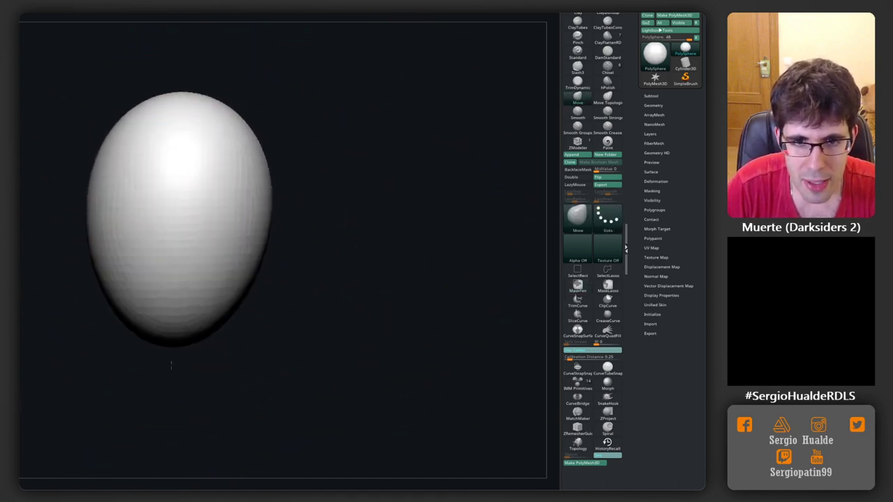
pyautogui.moveTo(232, 245)
pyautogui.mouseDown(button='right')
pyautogui.moveTo(223, 239)
pyautogui.moveTo(239, 241)
pyautogui.moveTo(173, 331)
pyautogui.moveTo(143, 235)
pyautogui.mouseUp(button='right')
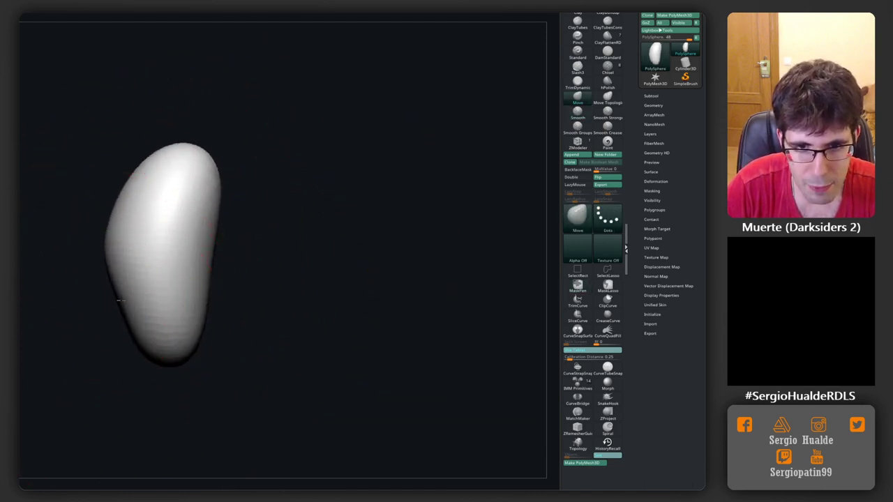
pyautogui.moveTo(140, 345)
pyautogui.mouseDown(button='right')
pyautogui.moveTo(149, 365)
pyautogui.moveTo(183, 251)
pyautogui.moveTo(189, 295)
pyautogui.moveTo(199, 303)
pyautogui.moveTo(175, 293)
pyautogui.moveTo(199, 247)
pyautogui.mouseUp(button='right')
# Carve a diagonal crease into the egg with DamStandard, alpha off
pyautogui.press('b')
pyautogui.press('d')
pyautogui.press('s')
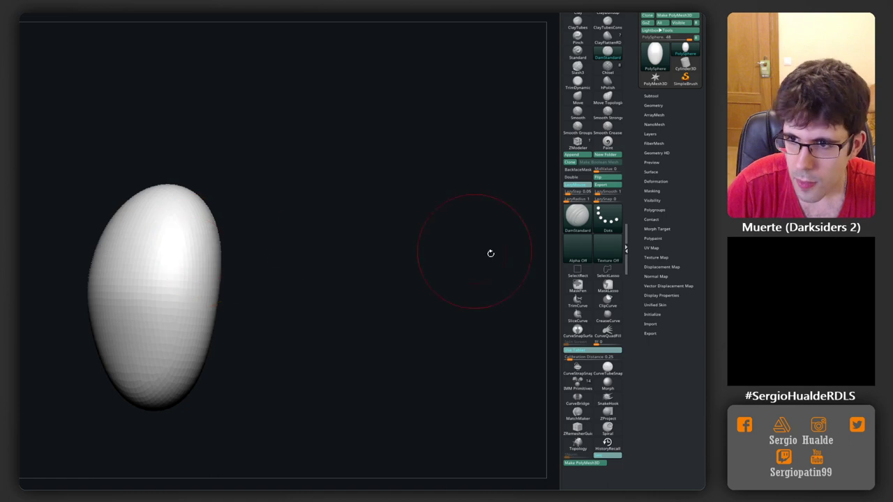
pyautogui.click(578, 244)
pyautogui.click(577, 245)
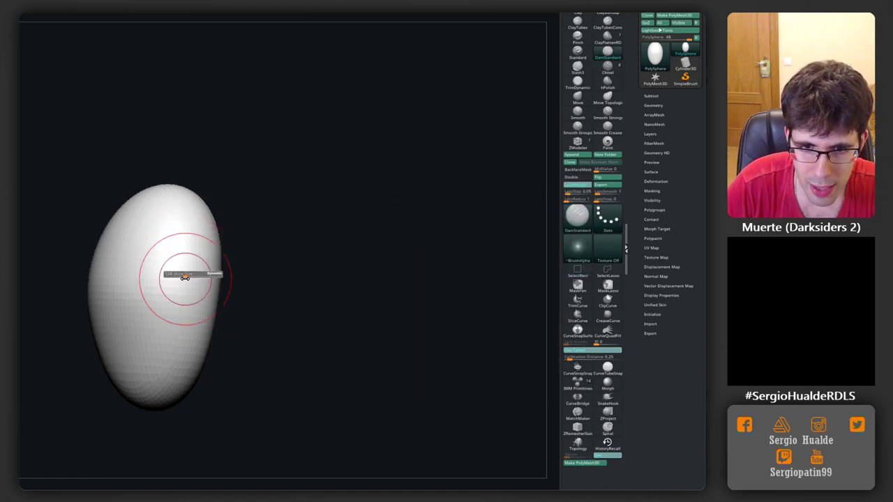
pyautogui.moveTo(204, 250); pyautogui.dragTo(163, 283)
pyautogui.moveTo(144, 295)
pyautogui.mouseDown(button='right')
pyautogui.moveTo(174, 296)
pyautogui.moveTo(181, 308)
pyautogui.mouseUp(button='right')
# Switch to ClayBuildup and turn the egg to a frontal top-down view
pyautogui.press('b')
pyautogui.press('c')
pyautogui.press('b')
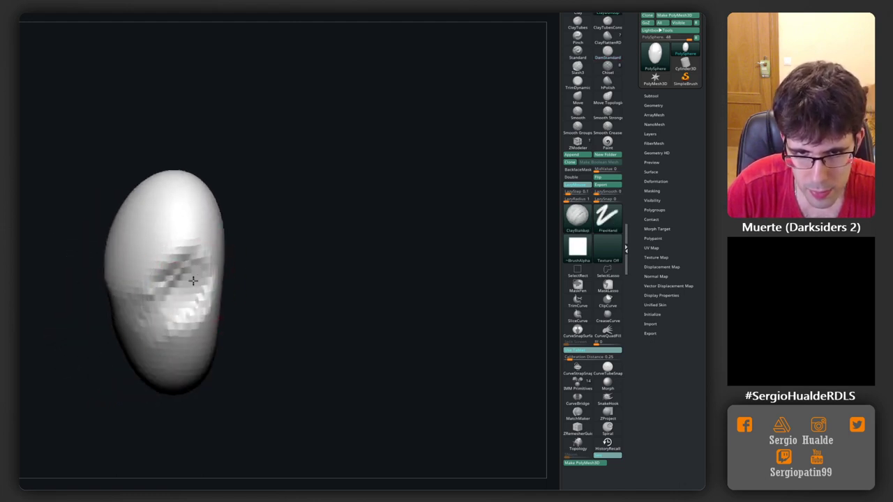
pyautogui.moveTo(164, 270); pyautogui.dragTo(171, 293, button='right')
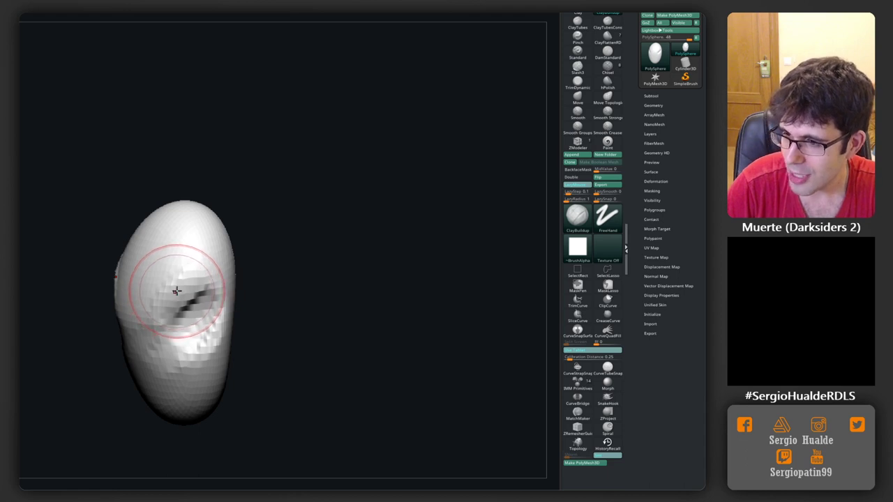
pyautogui.moveTo(176, 291)
pyautogui.mouseDown()
pyautogui.moveTo(155, 279)
pyautogui.moveTo(137, 315)
pyautogui.mouseUp()
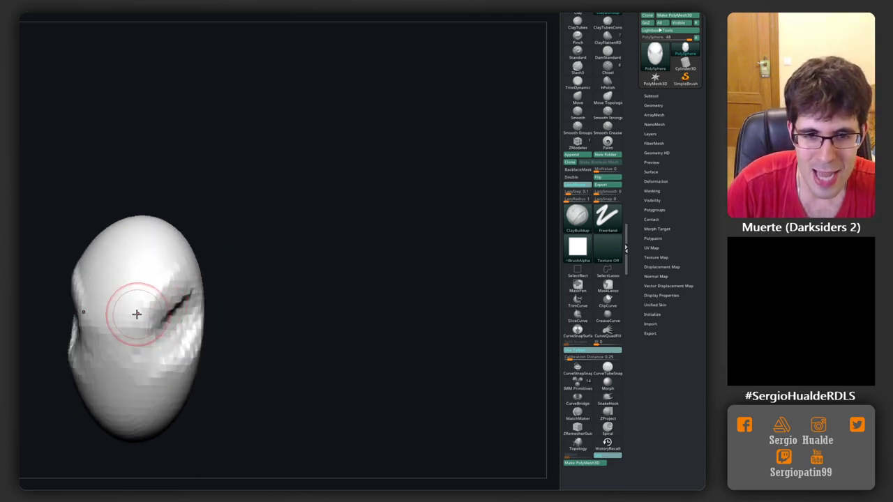
pyautogui.moveTo(142, 283)
pyautogui.mouseDown()
pyautogui.moveTo(120, 293)
pyautogui.moveTo(154, 289)
pyautogui.moveTo(136, 295)
pyautogui.mouseUp()
# Carve a thin DamStandard groove across the model
pyautogui.press('b')
pyautogui.press('d')
pyautogui.press('s')
pyautogui.moveTo(89, 315)
pyautogui.mouseDown()
pyautogui.moveTo(145, 325)
pyautogui.moveTo(152, 317)
pyautogui.mouseUp()
# Push the side near the groove with the Move brush to reshape it
pyautogui.press('b')
pyautogui.press('m')
pyautogui.press('v')
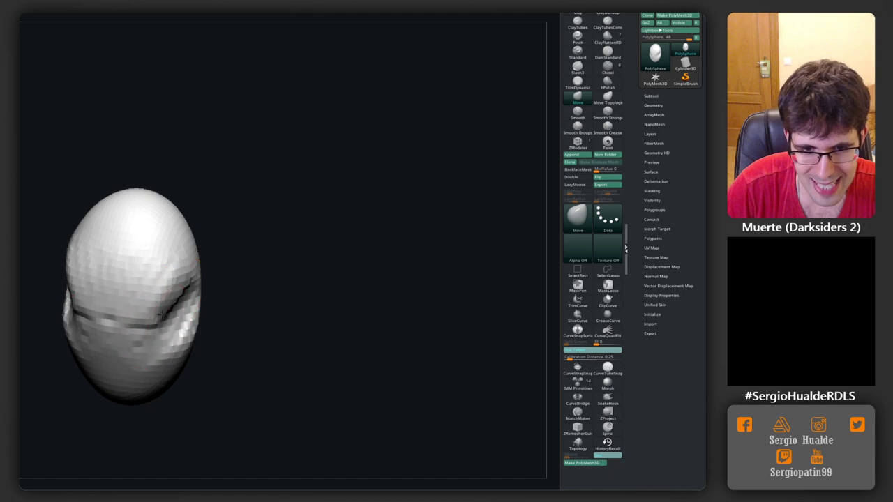
pyautogui.moveTo(170, 279); pyautogui.dragTo(185, 288)
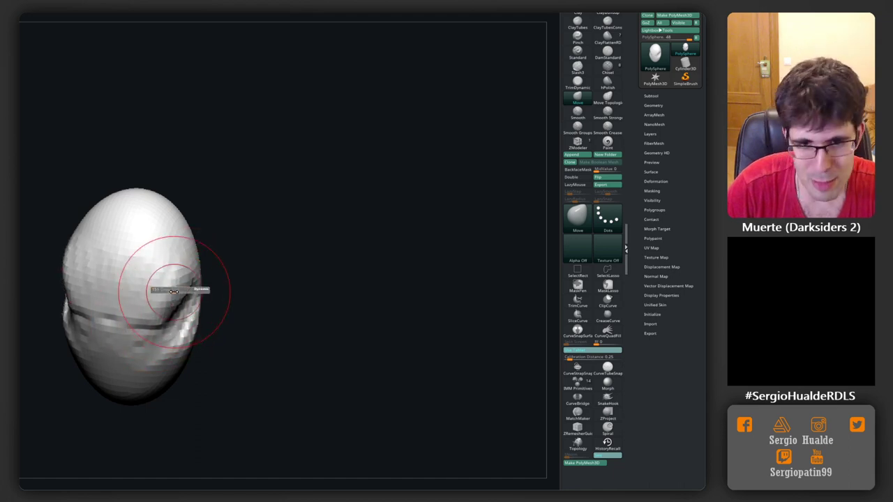
pyautogui.keyDown('alt'); pyautogui.moveTo(180, 288); pyautogui.dragTo(171, 328, button='right'); pyautogui.keyUp('alt')
# Carve a DamStandard crease across the top and right side, then face front
pyautogui.press('b')
pyautogui.press('d')
pyautogui.press('s')
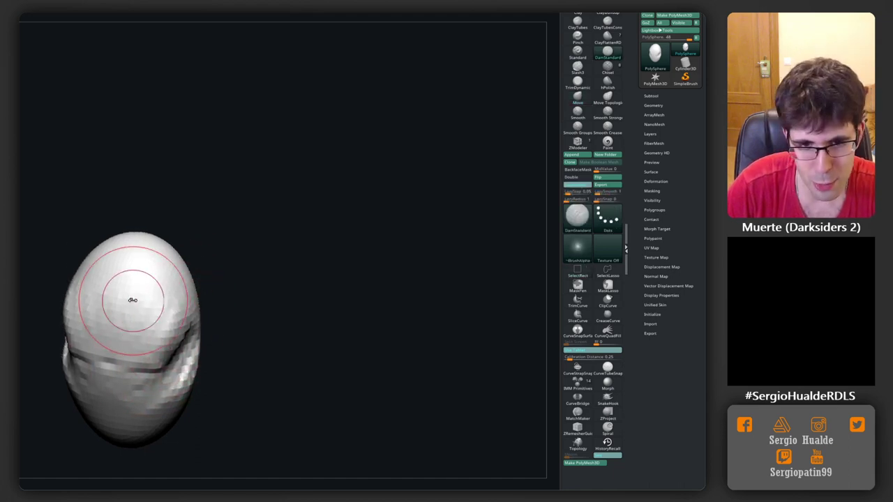
pyautogui.moveTo(158, 288); pyautogui.dragTo(119, 290, button='right')
pyautogui.moveTo(119, 291); pyautogui.dragTo(182, 282)
pyautogui.moveTo(181, 282)
pyautogui.mouseDown(button='right')
pyautogui.moveTo(155, 265)
pyautogui.moveTo(180, 309)
pyautogui.mouseUp(button='right')
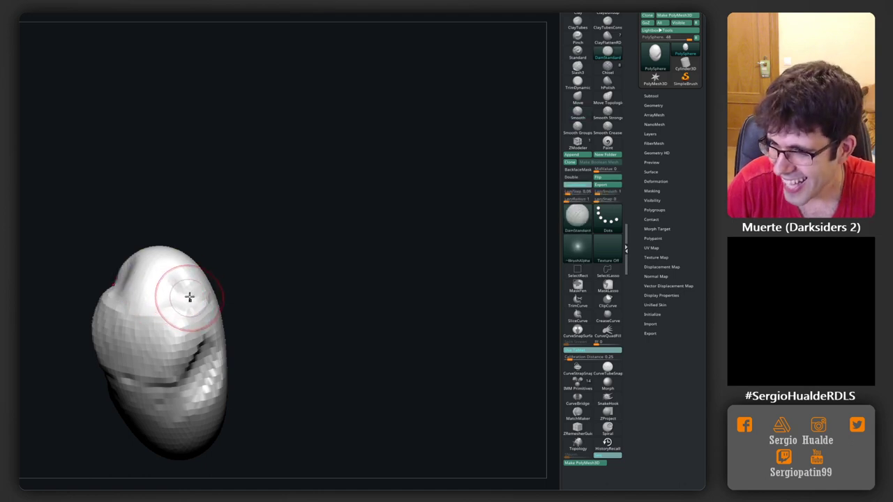
pyautogui.moveTo(186, 291)
pyautogui.keyDown('shift'); pyautogui.mouseDown(button='right')
pyautogui.moveTo(194, 307)
pyautogui.moveTo(169, 319)
pyautogui.mouseUp(button='right'); pyautogui.keyUp('shift')
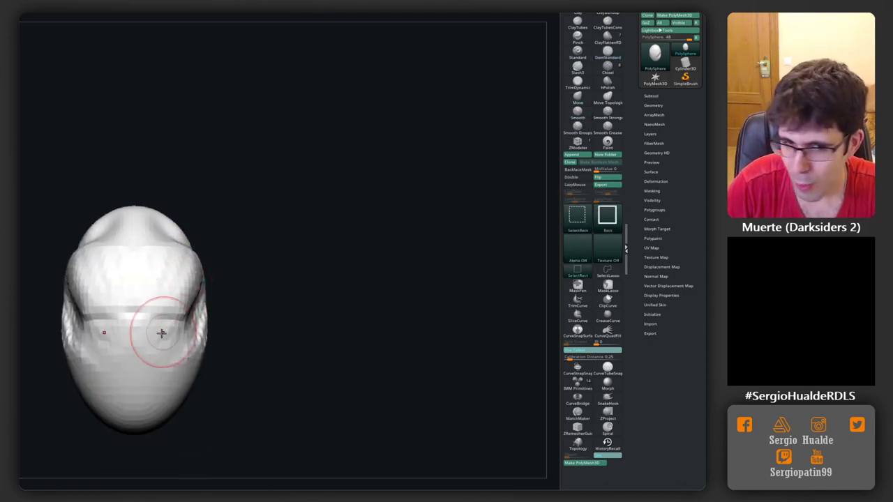
# Pull the model's left edge outward with the Move brush
pyautogui.moveTo(200, 387)
pyautogui.mouseDown(button='right')
pyautogui.moveTo(160, 342)
pyautogui.moveTo(176, 389)
pyautogui.mouseUp(button='right')
pyautogui.press('b')
pyautogui.press('m')
pyautogui.press('v')
pyautogui.moveTo(169, 342); pyautogui.dragTo(142, 345)
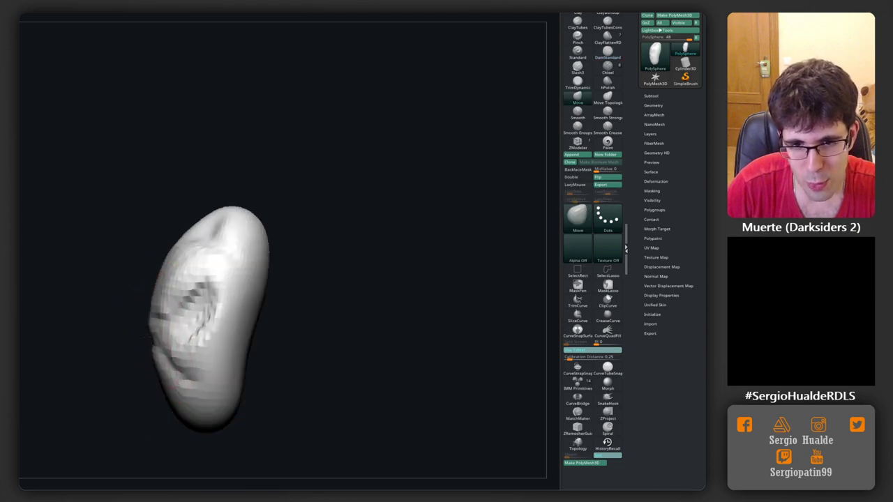
pyautogui.moveTo(237, 349); pyautogui.dragTo(219, 309, button='right')
# Raise Standard brush strokes along the top of the form
pyautogui.press('b')
pyautogui.press('s')
pyautogui.press('t')
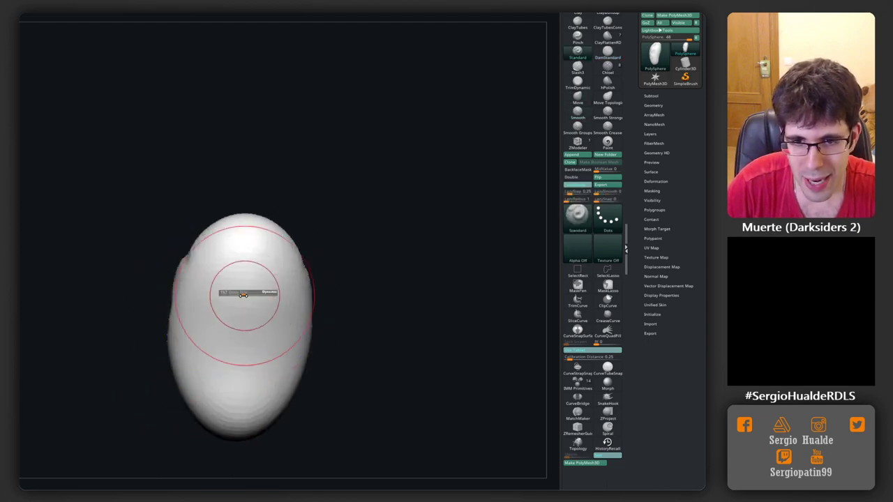
pyautogui.moveTo(252, 223); pyautogui.dragTo(233, 259, button='right')
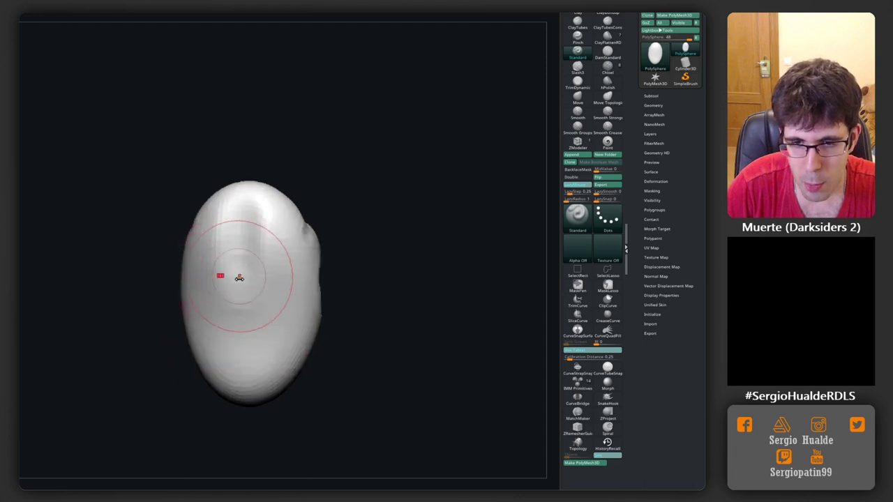
pyautogui.moveTo(237, 277)
pyautogui.mouseDown()
pyautogui.moveTo(248, 276)
pyautogui.moveTo(235, 373)
pyautogui.moveTo(245, 414)
pyautogui.moveTo(231, 456)
pyautogui.moveTo(242, 453)
pyautogui.mouseUp()
pyautogui.moveTo(242, 453)
pyautogui.mouseDown(button='right')
pyautogui.moveTo(195, 342)
pyautogui.moveTo(213, 293)
pyautogui.mouseUp(button='right')
# Shift-smooth the top of the model
pyautogui.press('shift')
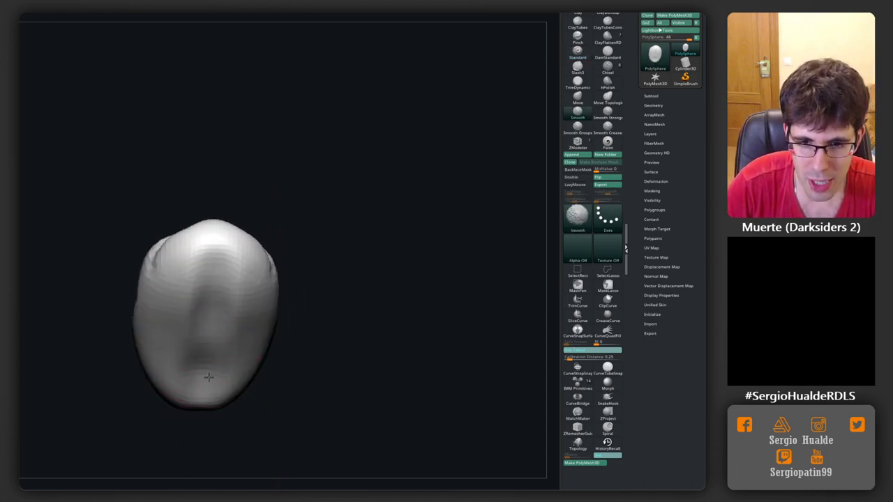
pyautogui.keyDown('shift'); pyautogui.moveTo(218, 256); pyautogui.dragTo(219, 260); pyautogui.keyUp('shift')
pyautogui.moveTo(219, 259); pyautogui.dragTo(227, 261, button='right')
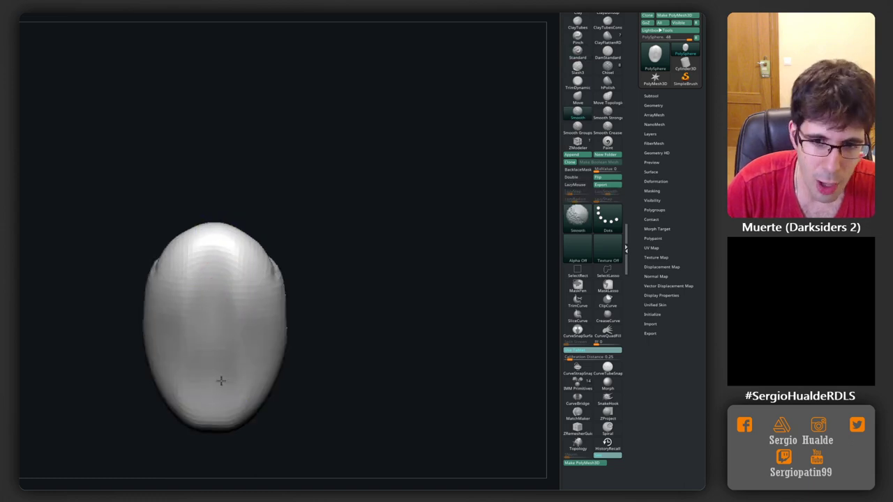
pyautogui.moveTo(219, 380)
pyautogui.mouseDown(button='right')
pyautogui.moveTo(225, 313)
pyautogui.moveTo(215, 361)
pyautogui.mouseUp(button='right')
# Smooth away the remaining bumps on top of the head from angled views
pyautogui.press('b')
pyautogui.press('m')
pyautogui.press('v')
pyautogui.press('shift')
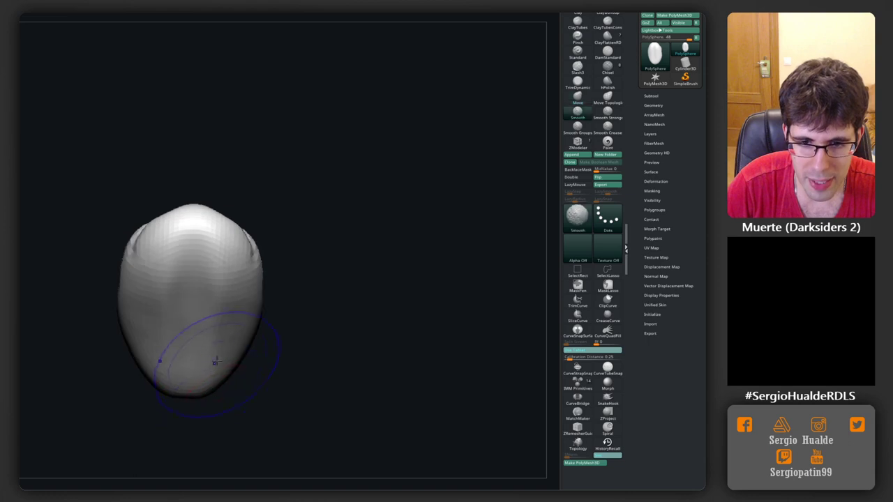
pyautogui.keyDown('shift'); pyautogui.moveTo(219, 331); pyautogui.dragTo(200, 275); pyautogui.keyUp('shift')
pyautogui.moveTo(200, 275); pyautogui.dragTo(214, 295, button='right')
pyautogui.keyDown('shift'); pyautogui.moveTo(213, 295); pyautogui.dragTo(213, 259); pyautogui.keyUp('shift')
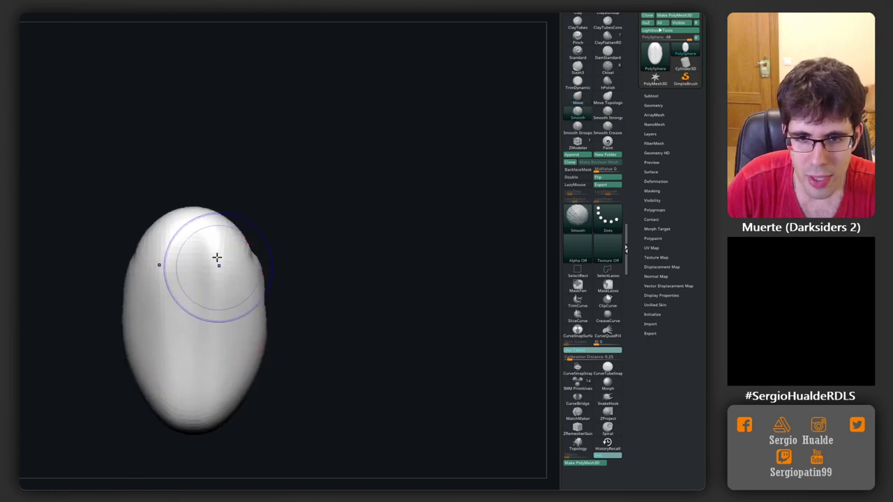
pyautogui.moveTo(205, 324)
pyautogui.mouseDown(button='right')
pyautogui.moveTo(207, 342)
pyautogui.moveTo(200, 286)
pyautogui.mouseUp(button='right')
pyautogui.press('shift')
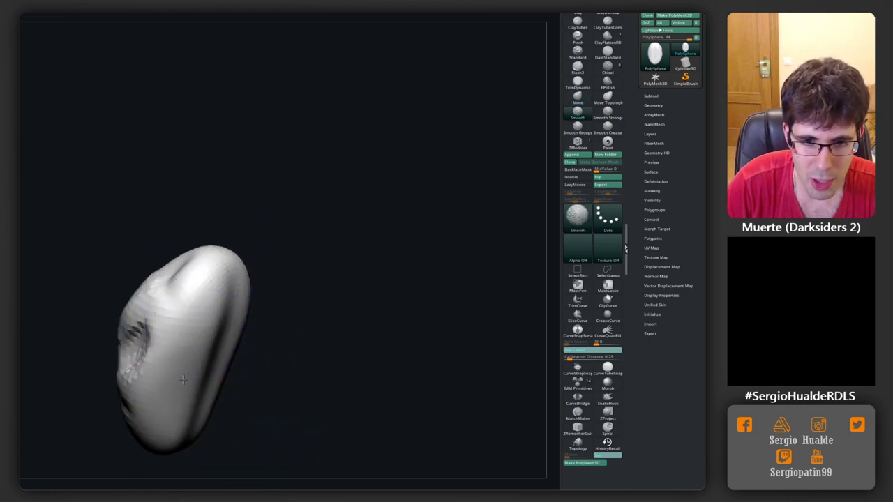
pyautogui.moveTo(183, 379)
pyautogui.mouseDown(button='right')
pyautogui.moveTo(120, 378)
pyautogui.moveTo(160, 390)
pyautogui.moveTo(180, 331)
pyautogui.mouseUp(button='right')
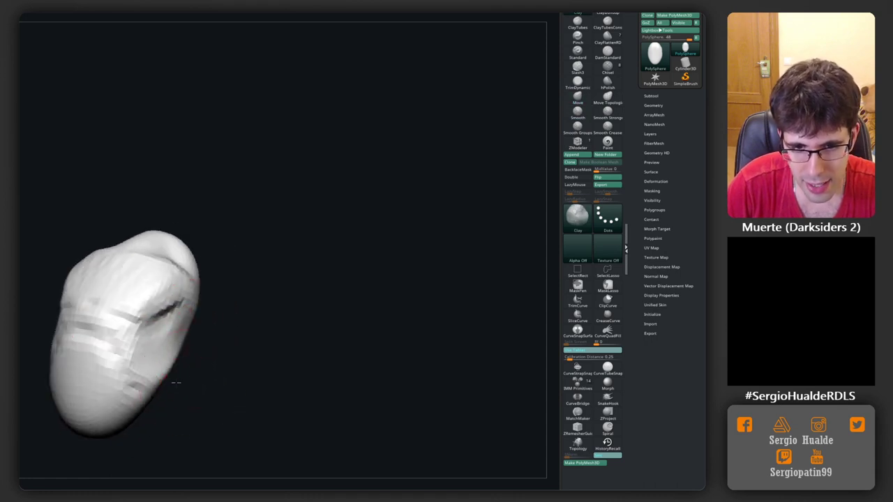
# Orbit the model upright to face the front, lower and larger in view
pyautogui.moveTo(176, 383); pyautogui.dragTo(193, 339, button='right')
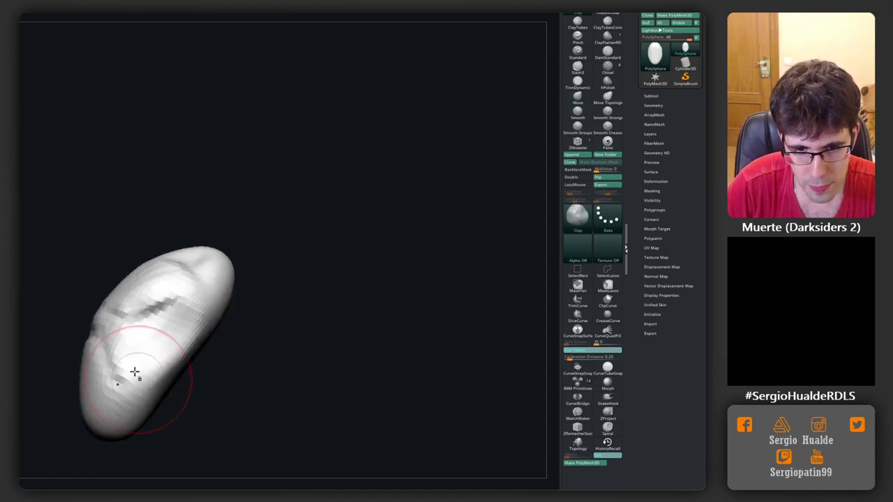
pyautogui.moveTo(134, 372)
pyautogui.mouseDown(button='right')
pyautogui.moveTo(195, 317)
pyautogui.moveTo(191, 299)
pyautogui.mouseUp(button='right')
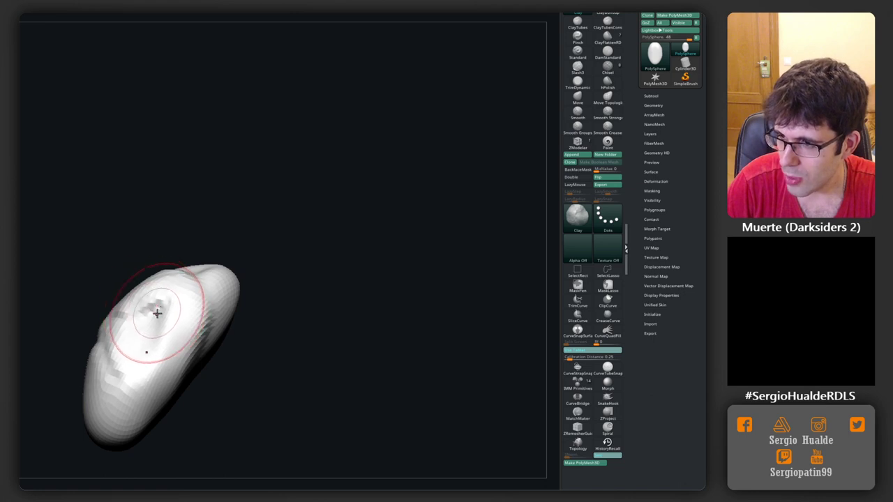
pyautogui.moveTo(158, 316); pyautogui.dragTo(133, 326, button='right')
pyautogui.moveTo(159, 318)
pyautogui.mouseDown(button='right')
pyautogui.moveTo(197, 320)
pyautogui.moveTo(170, 325)
pyautogui.moveTo(210, 336)
pyautogui.mouseUp(button='right')
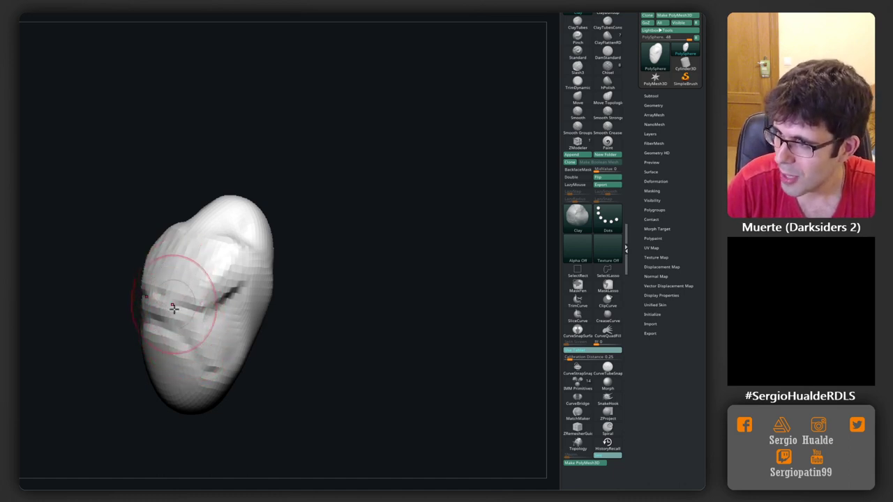
pyautogui.moveTo(173, 307); pyautogui.dragTo(156, 383, button='right')
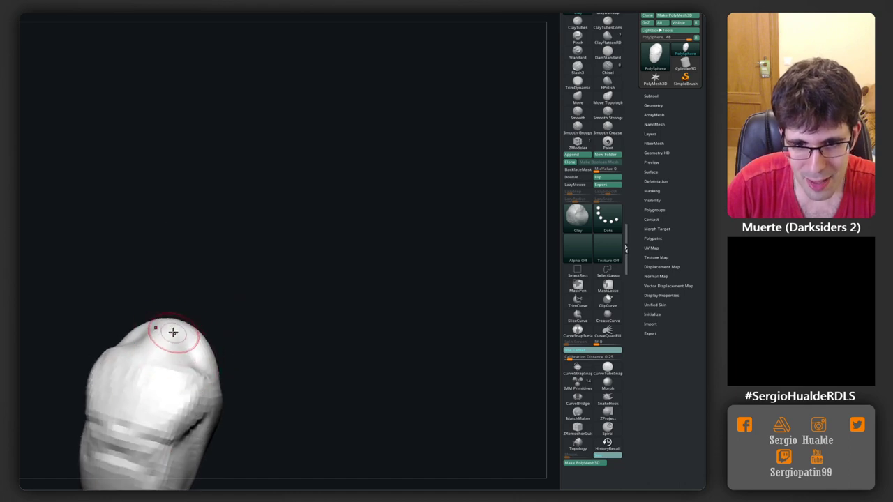
# Mask a box around the model's tip and invert the mask so only the tip is free
pyautogui.press('ctrl')
pyautogui.moveTo(173, 332)
pyautogui.mouseDown(button='right')
pyautogui.moveTo(230, 358)
pyautogui.moveTo(206, 319)
pyautogui.mouseUp(button='right')
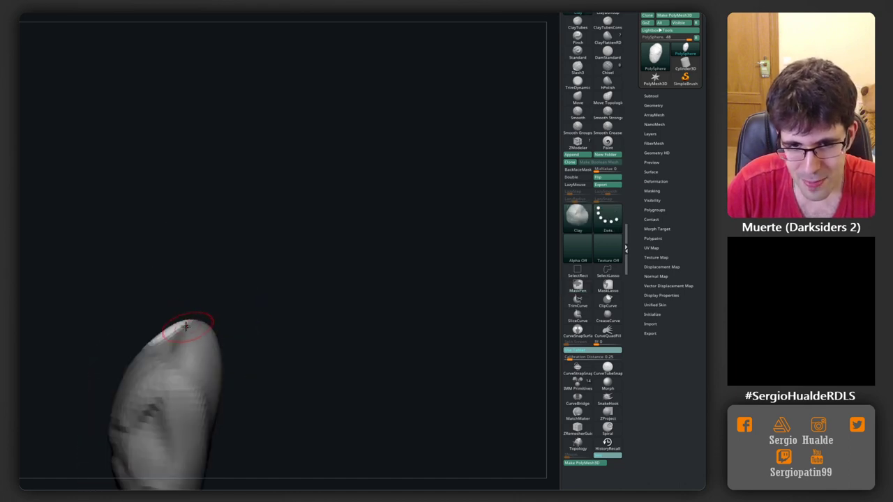
pyautogui.press('w')
pyautogui.press('q')
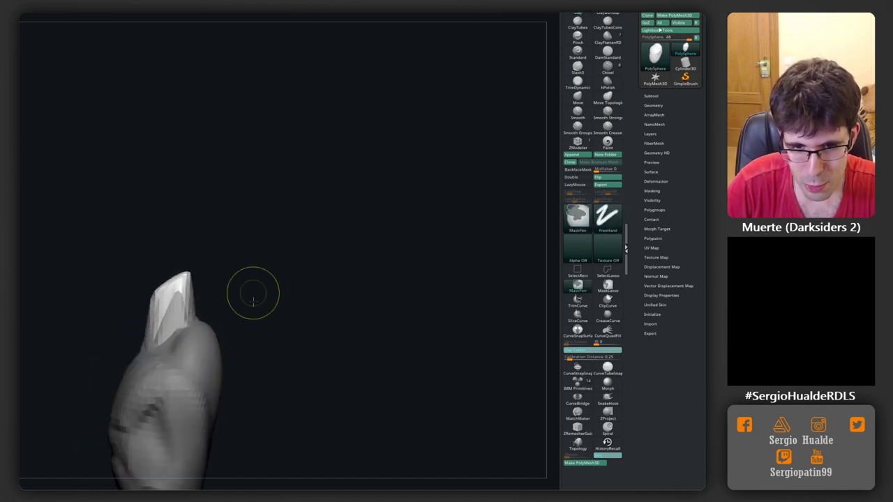
pyautogui.moveTo(253, 295)
pyautogui.mouseDown(button='right')
pyautogui.moveTo(245, 249)
pyautogui.moveTo(252, 340)
pyautogui.moveTo(295, 205)
pyautogui.mouseUp(button='right')
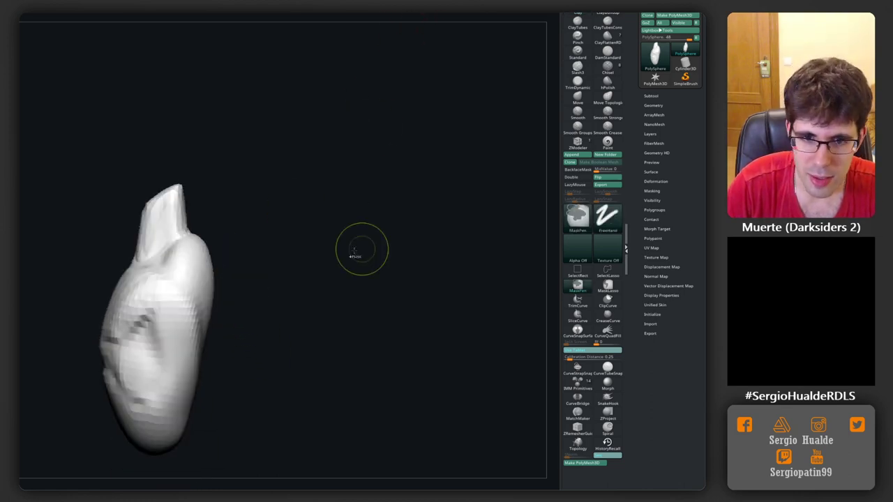
pyautogui.moveTo(169, 221); pyautogui.dragTo(171, 260, button='right')
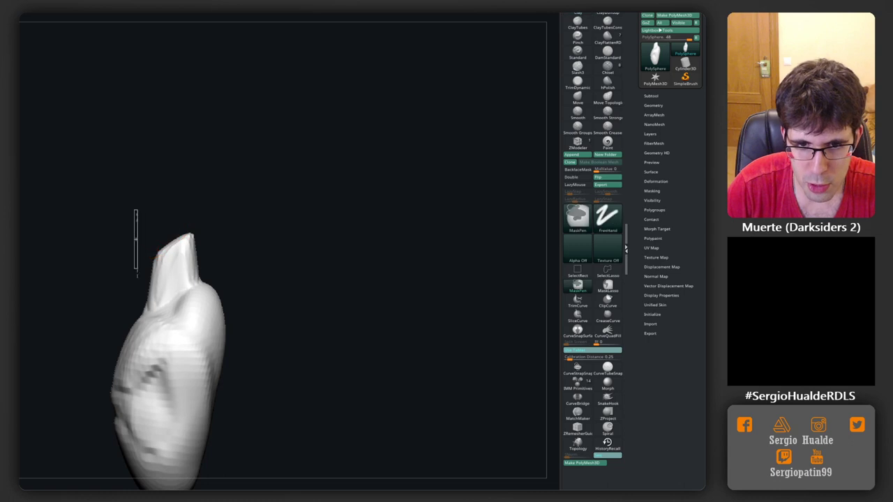
pyautogui.keyDown('ctrl'); pyautogui.moveTo(136, 209); pyautogui.dragTo(192, 266); pyautogui.keyUp('ctrl')
pyautogui.keyDown('ctrl'); pyautogui.click(212, 259); pyautogui.keyUp('ctrl')
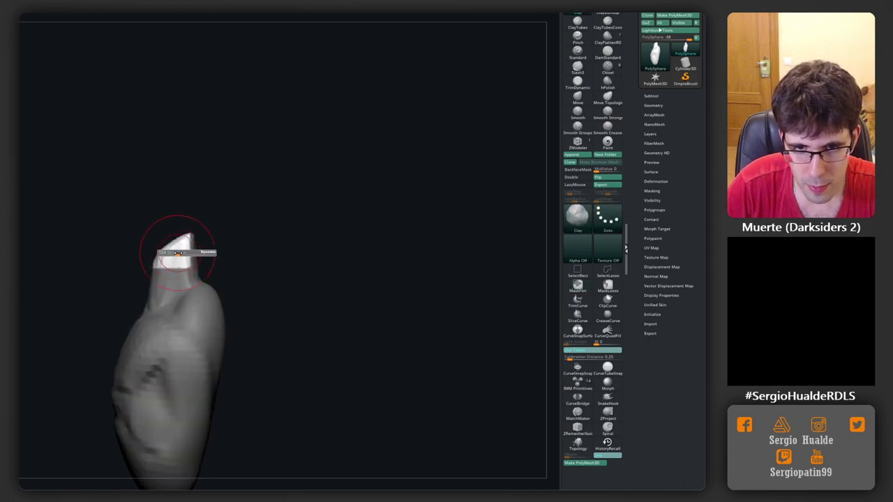
# Inflate the unmasked tip into a large rounded head, then clear the mask
pyautogui.press('b')
pyautogui.press('i')
pyautogui.press('n')
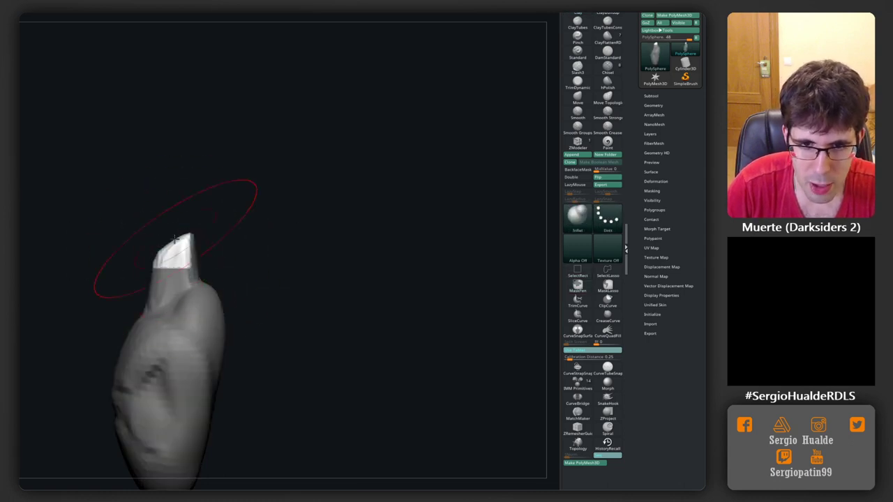
pyautogui.moveTo(175, 239)
pyautogui.mouseDown()
pyautogui.moveTo(163, 219)
pyautogui.moveTo(122, 235)
pyautogui.moveTo(286, 187)
pyautogui.moveTo(259, 263)
pyautogui.mouseUp()
pyautogui.press('b')
pyautogui.press('m')
pyautogui.press('v')
pyautogui.moveTo(181, 183)
pyautogui.mouseDown()
pyautogui.moveTo(257, 233)
pyautogui.moveTo(219, 223)
pyautogui.moveTo(232, 209)
pyautogui.mouseUp()
# Switch to DamStandard and view the head front-on and the neck from below
pyautogui.press('ctrl')
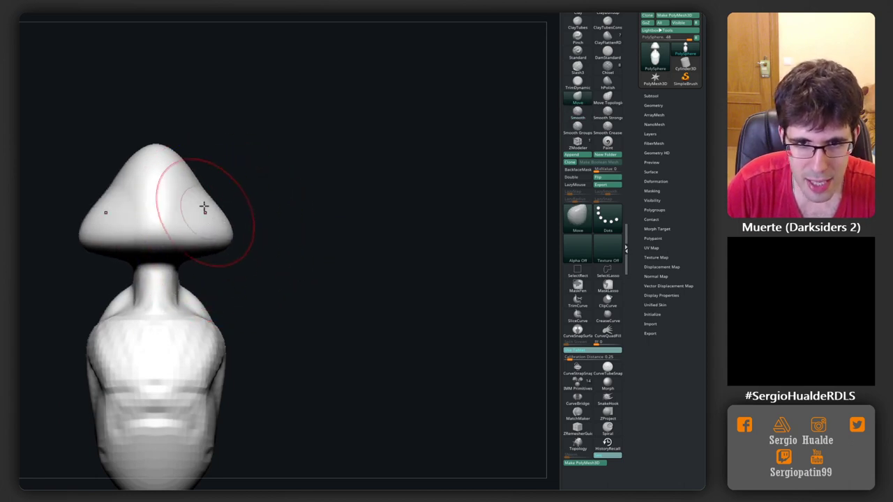
pyautogui.press('b')
pyautogui.press('d')
pyautogui.press('s')
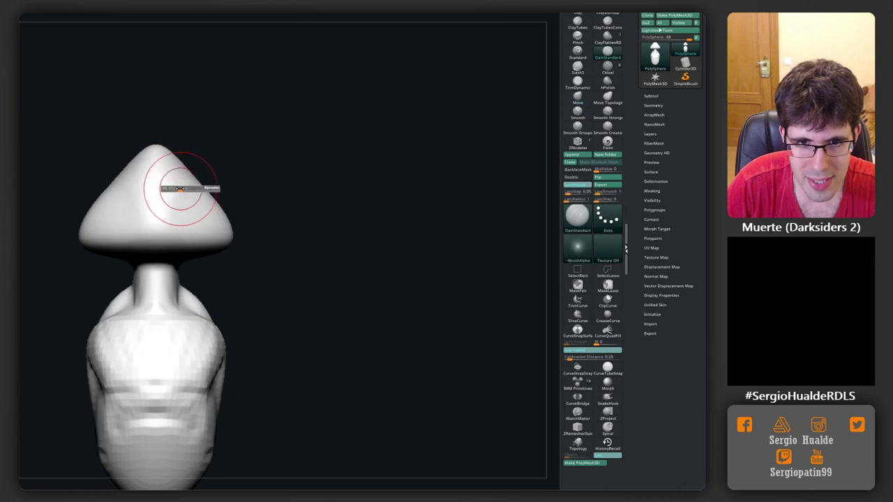
pyautogui.moveTo(188, 200); pyautogui.dragTo(186, 190, button='right')
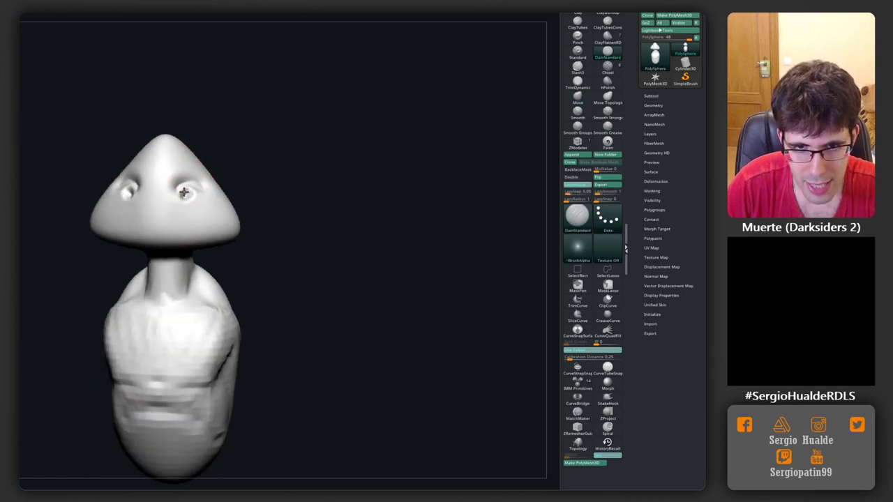
pyautogui.moveTo(160, 220)
pyautogui.mouseDown(button='right')
pyautogui.moveTo(235, 225)
pyautogui.moveTo(256, 255)
pyautogui.moveTo(241, 152)
pyautogui.moveTo(249, 181)
pyautogui.moveTo(179, 246)
pyautogui.moveTo(215, 328)
pyautogui.moveTo(210, 279)
pyautogui.mouseUp(button='right')
pyautogui.moveTo(207, 235)
pyautogui.keyDown('ctrl'); pyautogui.mouseDown(button='right')
pyautogui.moveTo(204, 256)
pyautogui.moveTo(175, 257)
pyautogui.moveTo(168, 229)
pyautogui.mouseUp(button='right'); pyautogui.keyUp('ctrl')
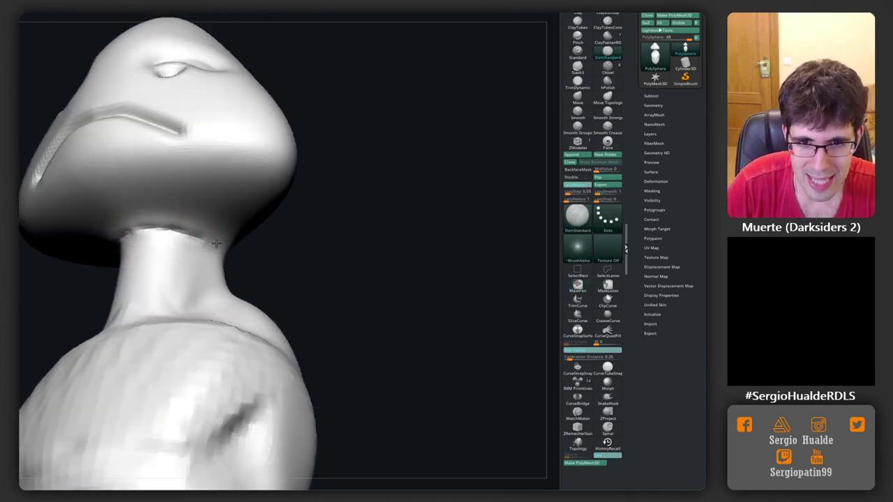
pyautogui.moveTo(215, 243)
pyautogui.mouseDown(button='right')
pyautogui.moveTo(191, 247)
pyautogui.moveTo(183, 236)
pyautogui.mouseUp(button='right')
# Resize the brush and carve grooves into the neck
pyautogui.press('s')
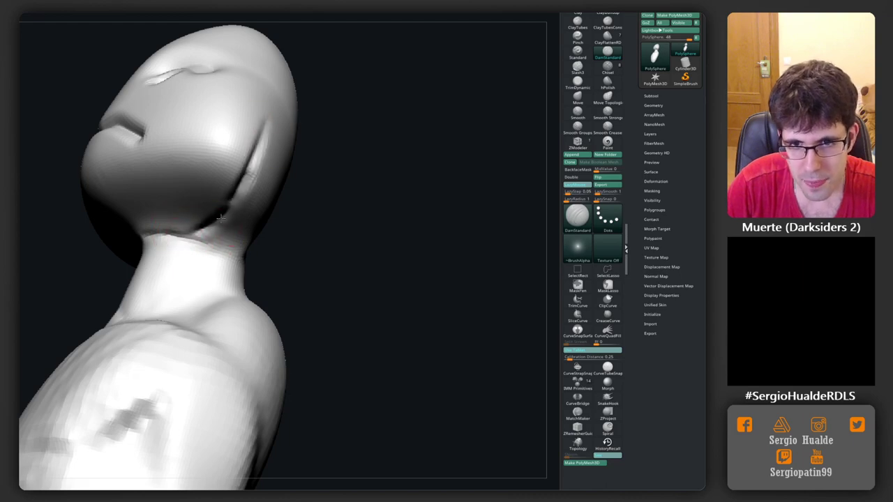
pyautogui.keyDown('shift'); pyautogui.moveTo(239, 239); pyautogui.dragTo(268, 276, button='right'); pyautogui.keyUp('shift')
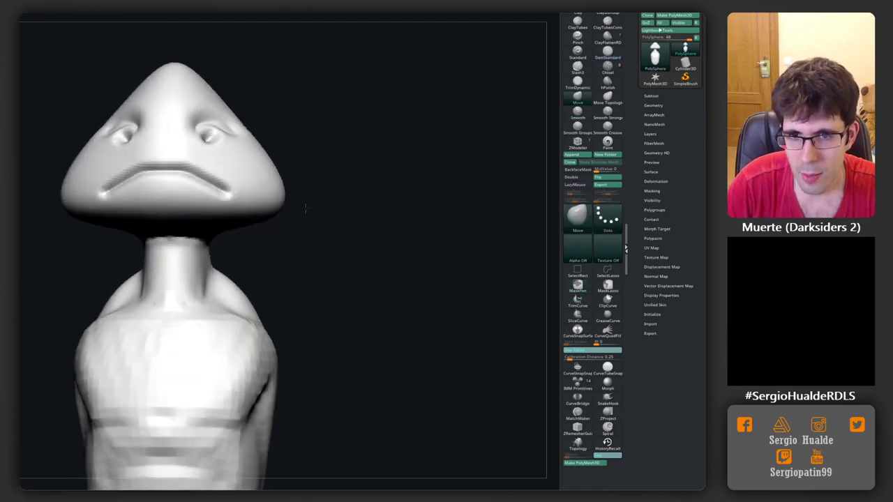
pyautogui.moveTo(279, 216); pyautogui.dragTo(192, 308, button='right')
pyautogui.moveTo(199, 295); pyautogui.dragTo(179, 281)
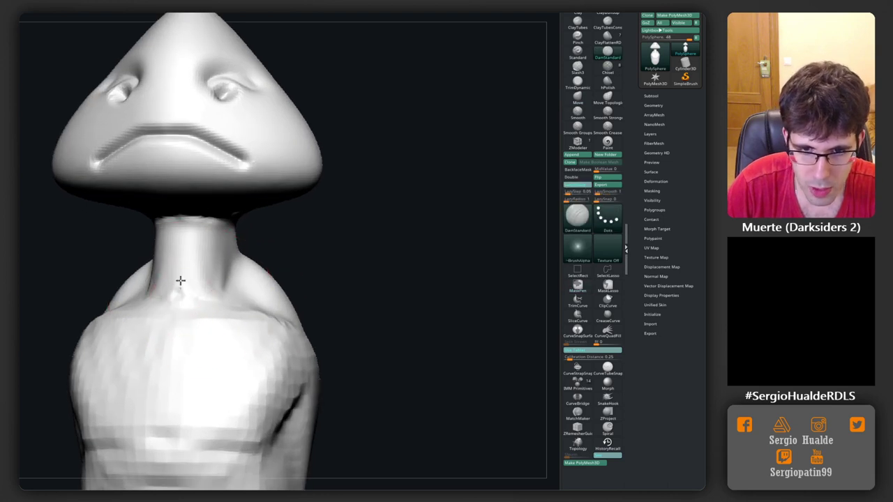
pyautogui.moveTo(179, 281)
pyautogui.mouseDown(button='right')
pyautogui.moveTo(201, 303)
pyautogui.moveTo(209, 283)
pyautogui.mouseUp(button='right')
pyautogui.moveTo(209, 283); pyautogui.dragTo(239, 235)
# Finish the neck grooves and carve a vertical groove down the chest
pyautogui.moveTo(239, 235); pyautogui.dragTo(207, 259, button='right')
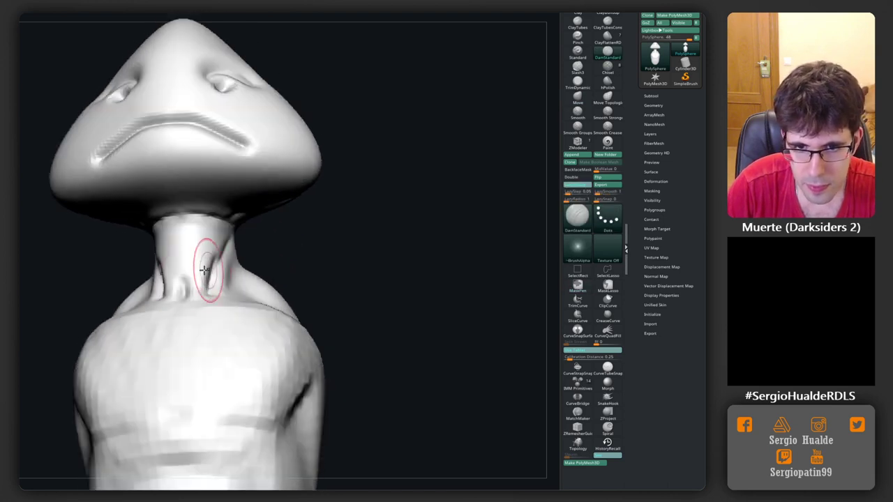
pyautogui.moveTo(207, 259)
pyautogui.mouseDown()
pyautogui.moveTo(175, 279)
pyautogui.moveTo(219, 235)
pyautogui.mouseUp()
pyautogui.moveTo(216, 295); pyautogui.dragTo(244, 265, button='right')
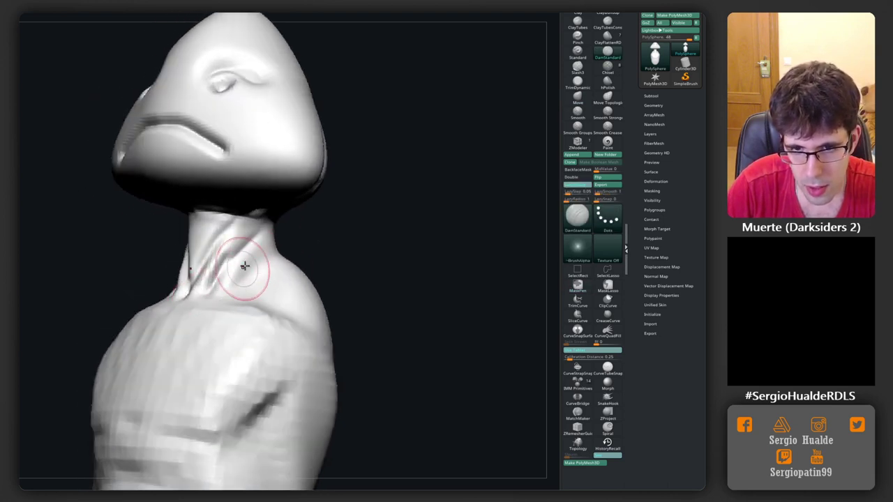
pyautogui.moveTo(251, 305)
pyautogui.mouseDown(button='right')
pyautogui.moveTo(262, 274)
pyautogui.moveTo(309, 303)
pyautogui.moveTo(236, 288)
pyautogui.moveTo(271, 300)
pyautogui.moveTo(289, 256)
pyautogui.mouseUp(button='right')
pyautogui.moveTo(289, 256); pyautogui.dragTo(279, 409)
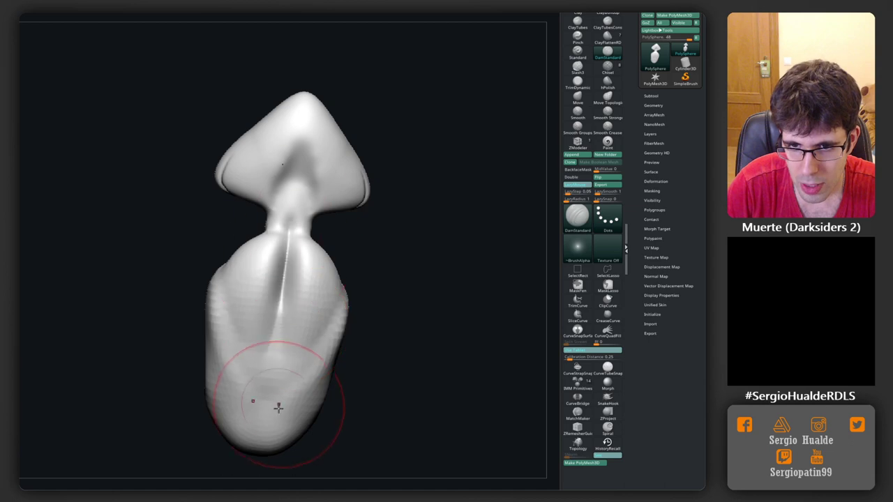
pyautogui.moveTo(273, 323)
pyautogui.keyDown('alt'); pyautogui.mouseDown(button='right')
pyautogui.moveTo(245, 306)
pyautogui.moveTo(300, 283)
pyautogui.moveTo(305, 265)
pyautogui.mouseUp(button='right'); pyautogui.keyUp('alt')
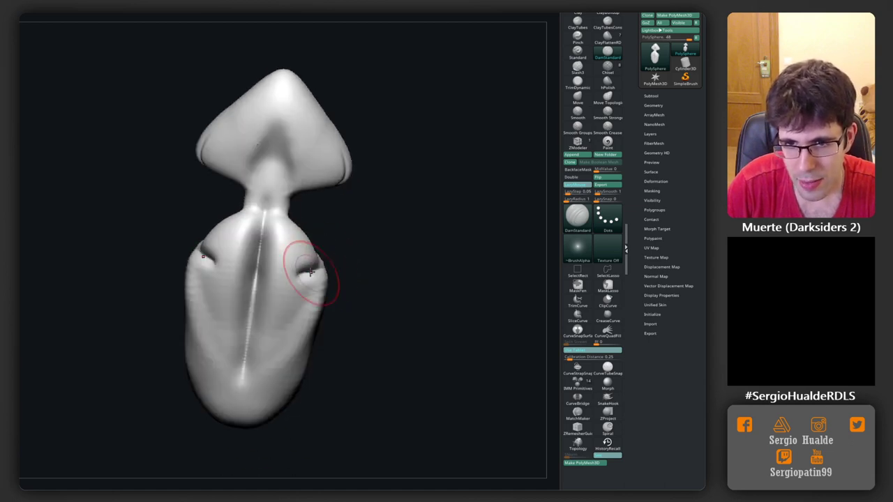
# Pull both shoulders outward symmetrically with the Move brush
pyautogui.press('b')
pyautogui.press('m')
pyautogui.press('v')
pyautogui.moveTo(322, 275); pyautogui.dragTo(341, 285)
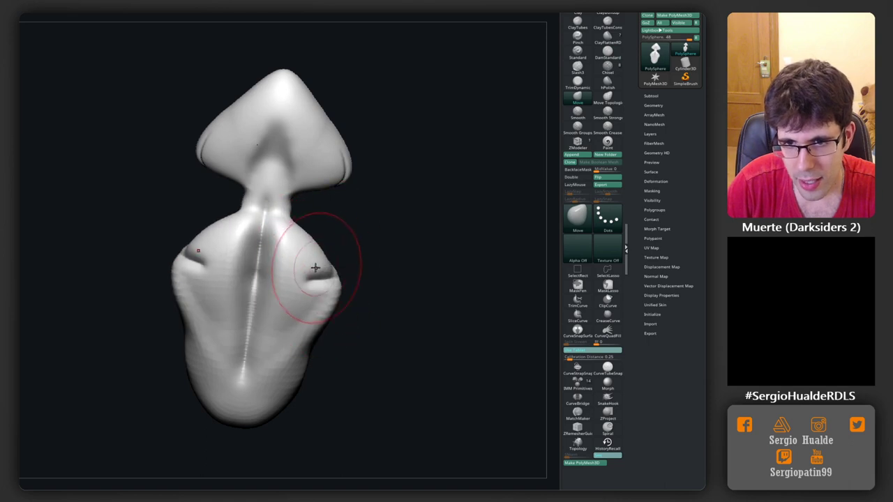
pyautogui.moveTo(304, 240); pyautogui.dragTo(296, 241)
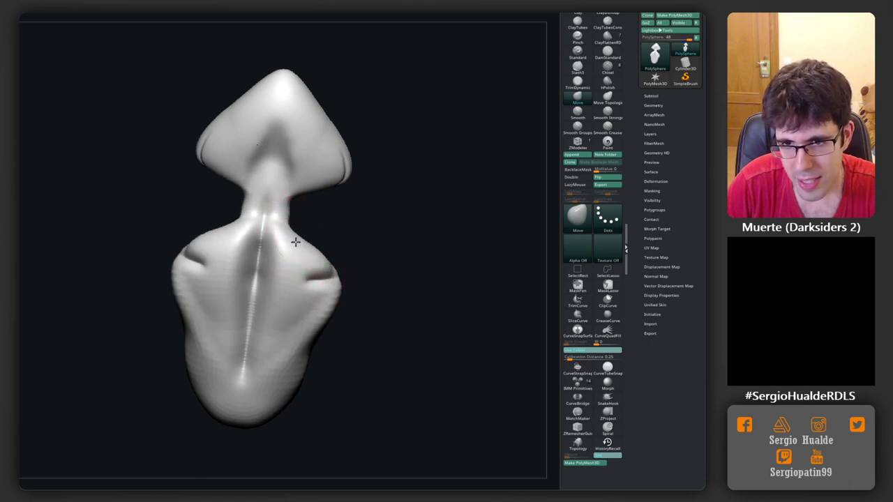
pyautogui.moveTo(314, 260); pyautogui.dragTo(274, 277, button='right')
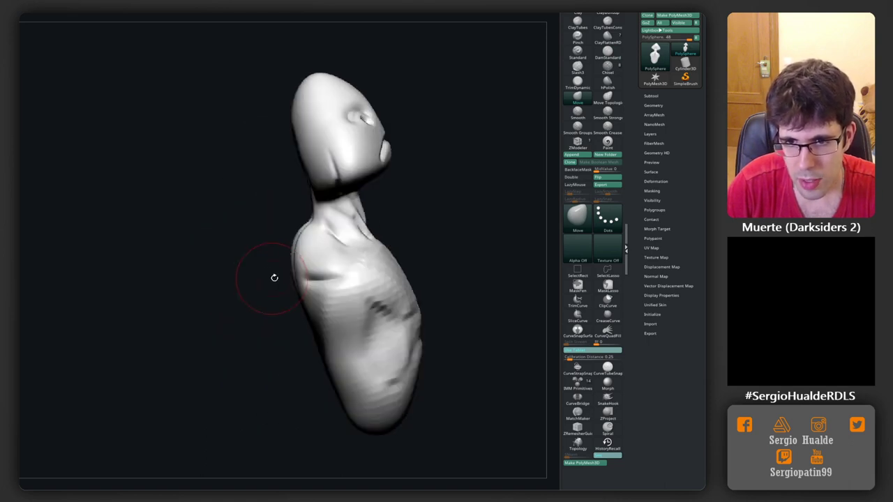
pyautogui.moveTo(308, 245)
pyautogui.mouseDown(button='right')
pyautogui.moveTo(289, 259)
pyautogui.moveTo(322, 272)
pyautogui.moveTo(225, 321)
pyautogui.mouseUp(button='right')
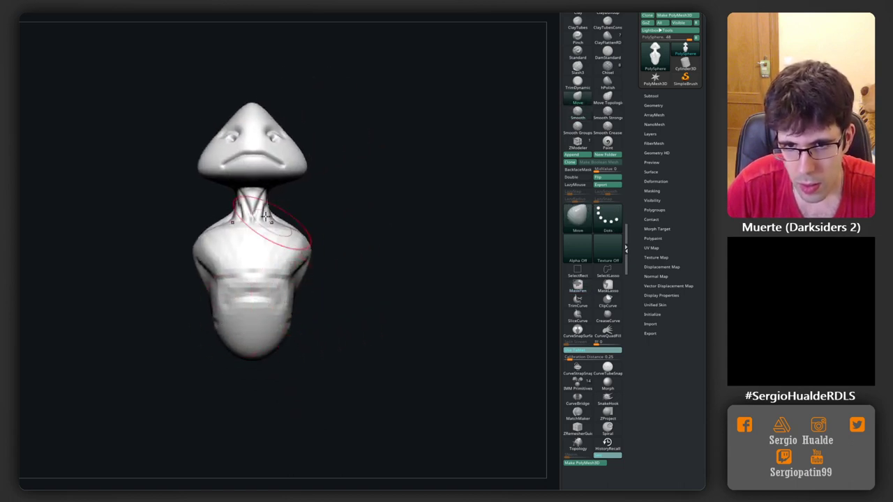
# Drag the mouth lower and smooth out the sharp neck lines
pyautogui.moveTo(265, 217)
pyautogui.keyDown('shift'); pyautogui.mouseDown(button='right')
pyautogui.moveTo(279, 248)
pyautogui.moveTo(263, 204)
pyautogui.mouseUp(button='right'); pyautogui.keyUp('shift')
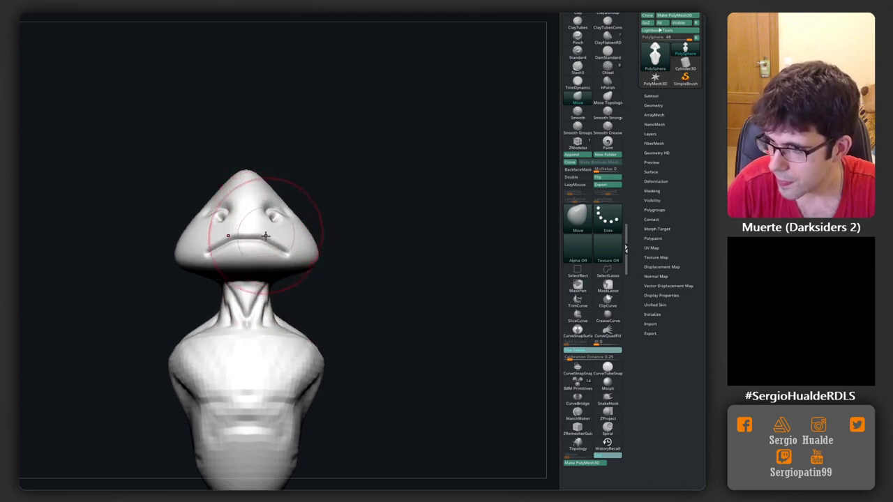
pyautogui.moveTo(265, 236); pyautogui.dragTo(261, 250)
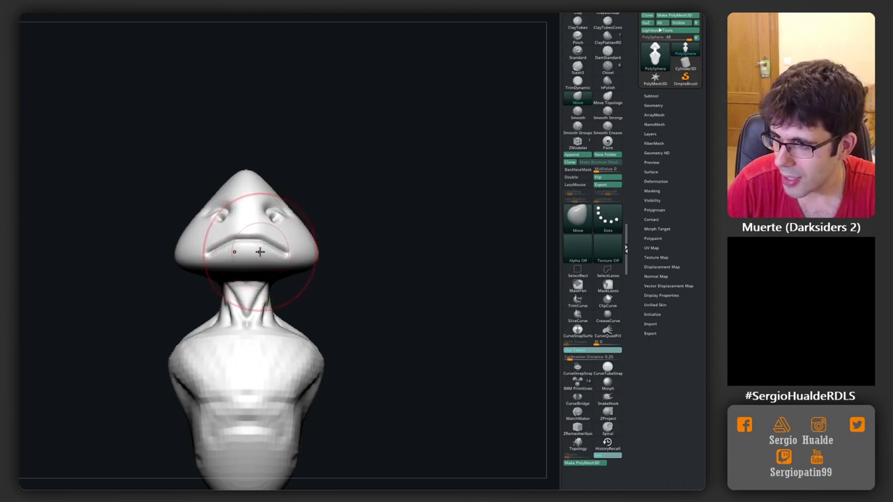
pyautogui.moveTo(391, 265); pyautogui.dragTo(348, 229)
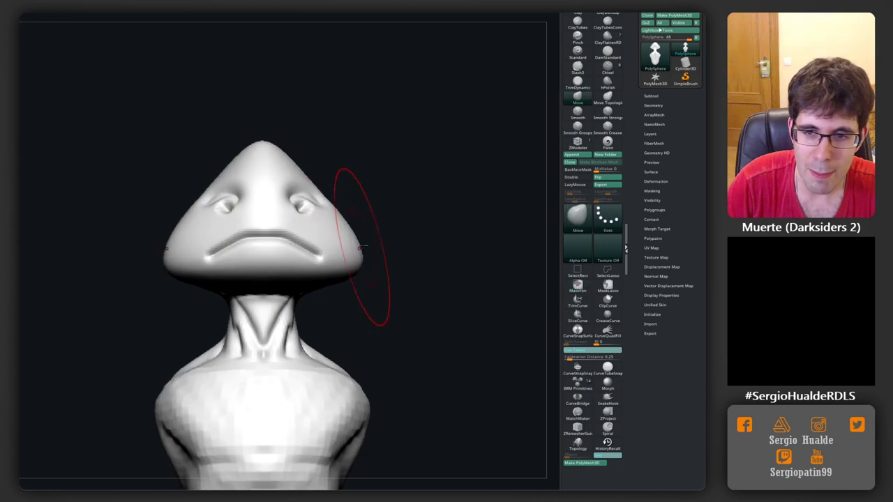
pyautogui.moveTo(239, 295); pyautogui.dragTo(251, 308, button='right')
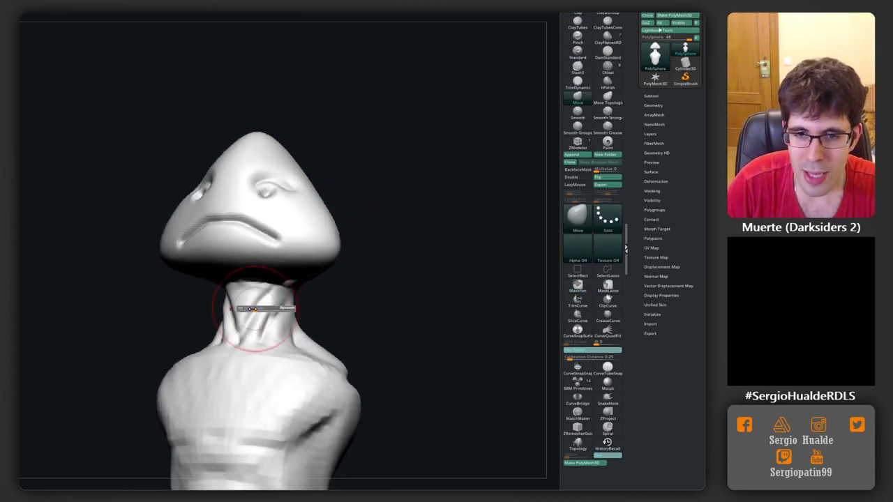
pyautogui.keyDown('shift'); pyautogui.moveTo(249, 310); pyautogui.dragTo(237, 314); pyautogui.keyUp('shift')
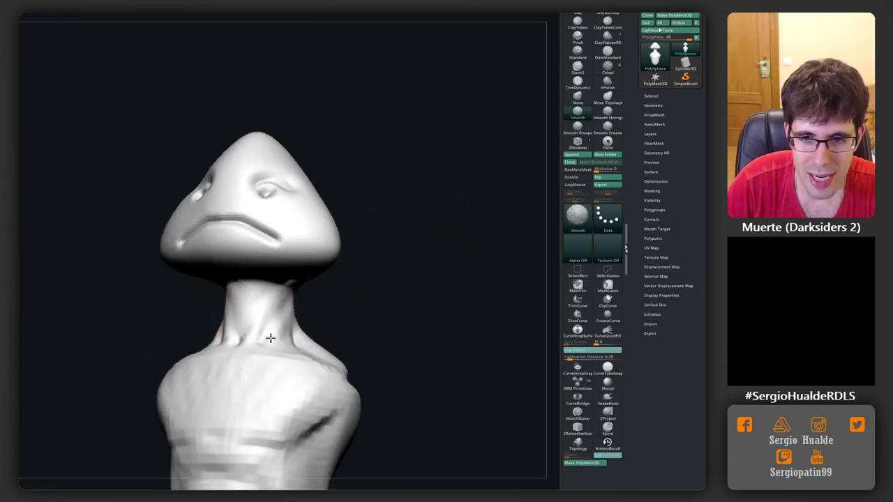
# Review the head from frontal, high and low angles, then select DamStandard
pyautogui.moveTo(271, 338)
pyautogui.mouseDown(button='right')
pyautogui.moveTo(293, 355)
pyautogui.moveTo(264, 342)
pyautogui.moveTo(287, 293)
pyautogui.mouseUp(button='right')
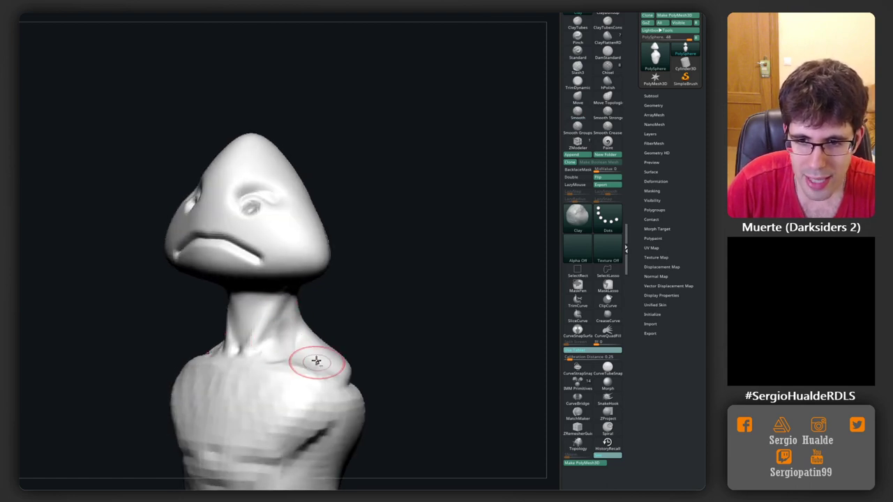
pyautogui.moveTo(315, 360); pyautogui.dragTo(282, 371, button='right')
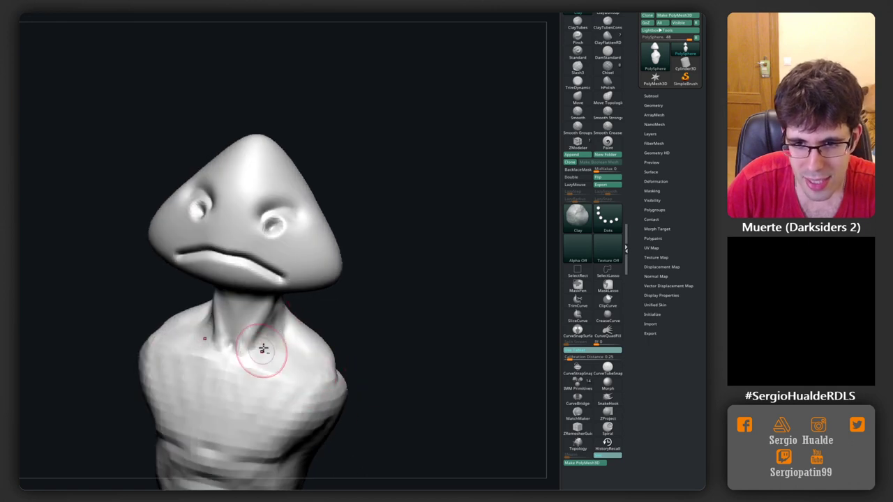
pyautogui.moveTo(299, 358); pyautogui.dragTo(275, 295, button='right')
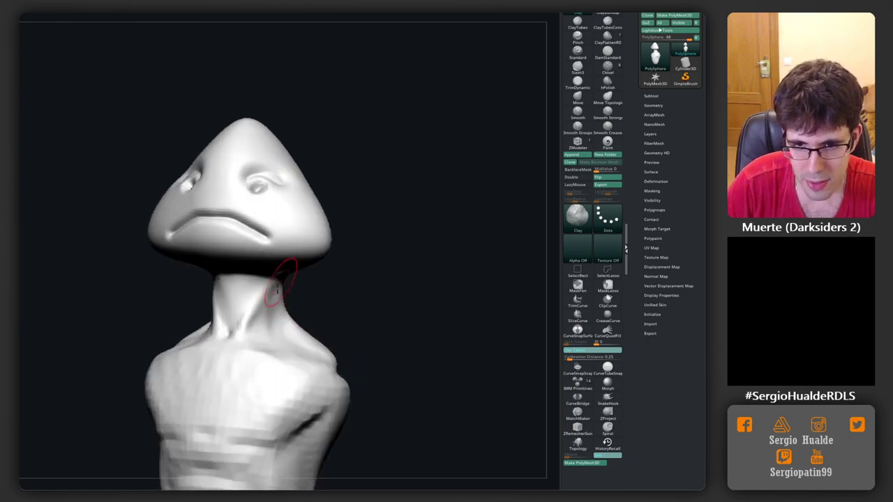
pyautogui.moveTo(278, 347); pyautogui.dragTo(270, 284, button='right')
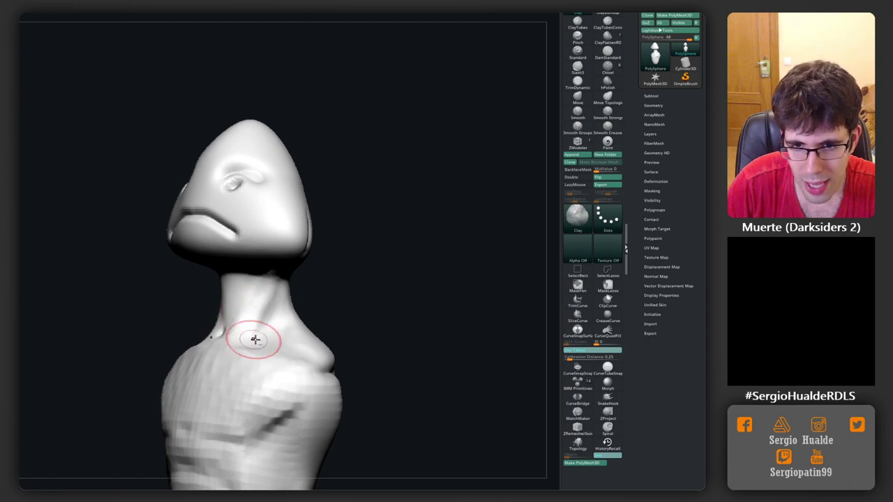
pyautogui.moveTo(255, 340)
pyautogui.mouseDown(button='right')
pyautogui.moveTo(273, 367)
pyautogui.moveTo(265, 306)
pyautogui.moveTo(249, 356)
pyautogui.moveTo(265, 358)
pyautogui.mouseUp(button='right')
pyautogui.press('b')
pyautogui.press('d')
pyautogui.press('s')
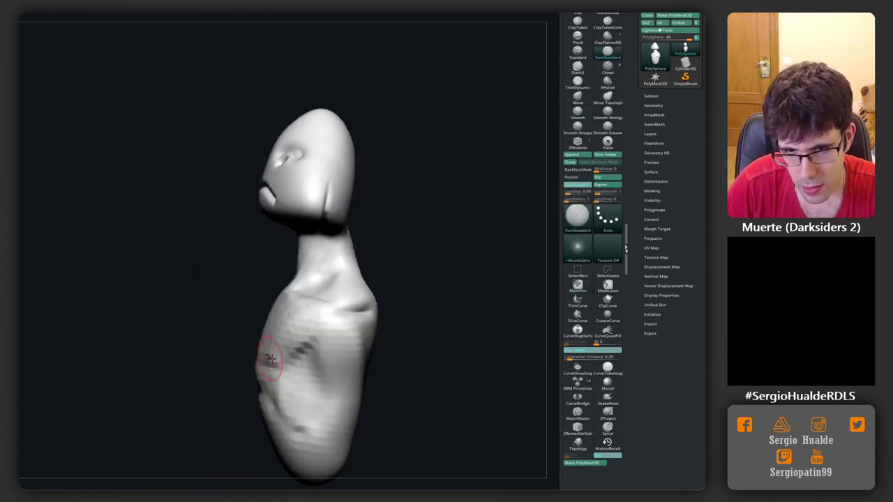
# Alternate the Move and DamStandard brushes while rotating the bust from side to front view
pyautogui.press('b')
pyautogui.press('m')
pyautogui.press('v')
pyautogui.moveTo(285, 388)
pyautogui.keyDown('ctrl'); pyautogui.mouseDown(button='right')
pyautogui.moveTo(296, 400)
pyautogui.moveTo(274, 315)
pyautogui.moveTo(279, 298)
pyautogui.moveTo(319, 313)
pyautogui.moveTo(281, 315)
pyautogui.mouseUp(button='right'); pyautogui.keyUp('ctrl')
pyautogui.press('b')
pyautogui.press('d')
pyautogui.press('s')
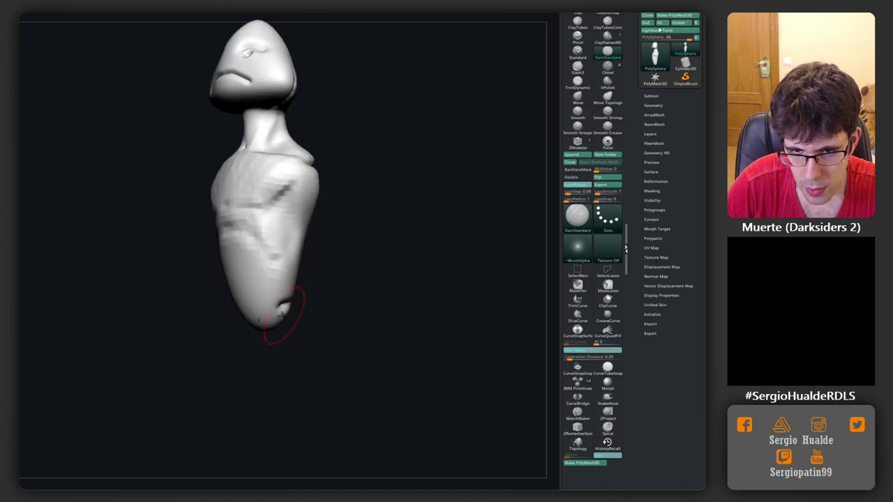
pyautogui.moveTo(277, 352); pyautogui.dragTo(294, 328, button='right')
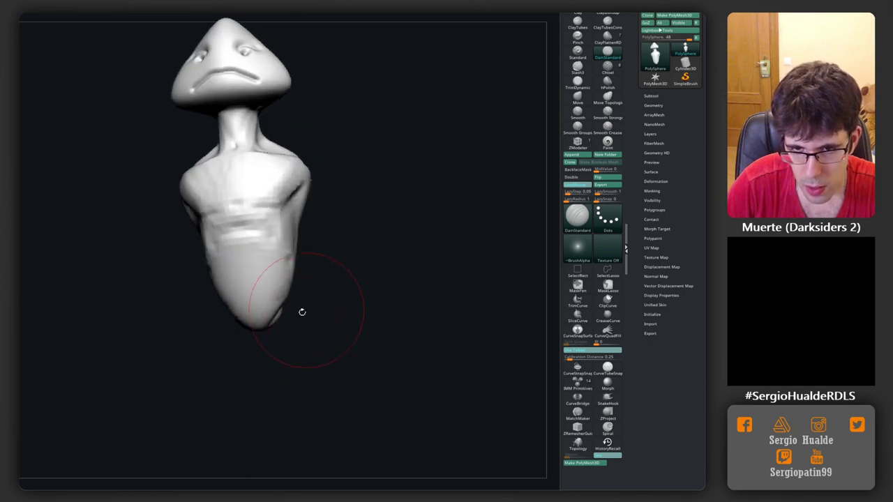
# Toggle Move and DamStandard again, tilting the figure near front view and then to another angle
pyautogui.press('b')
pyautogui.press('m')
pyautogui.press('v')
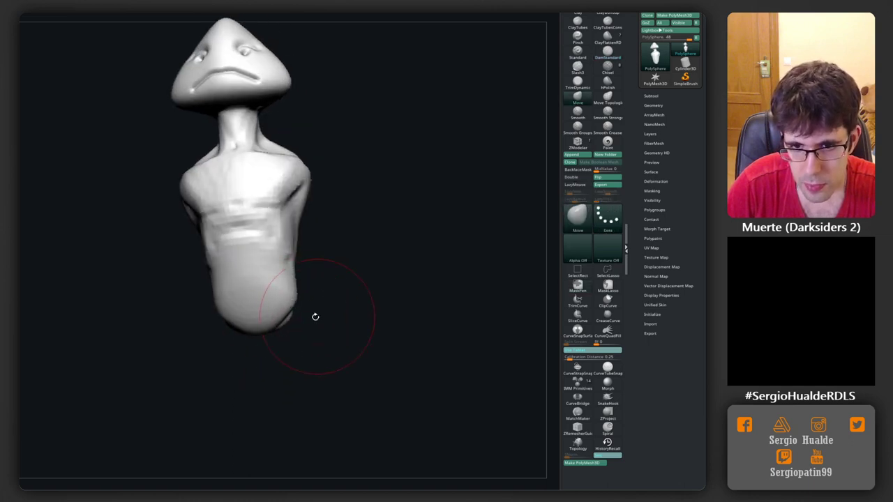
pyautogui.moveTo(315, 317); pyautogui.dragTo(314, 315, button='right')
pyautogui.press('b')
pyautogui.press('d')
pyautogui.press('s')
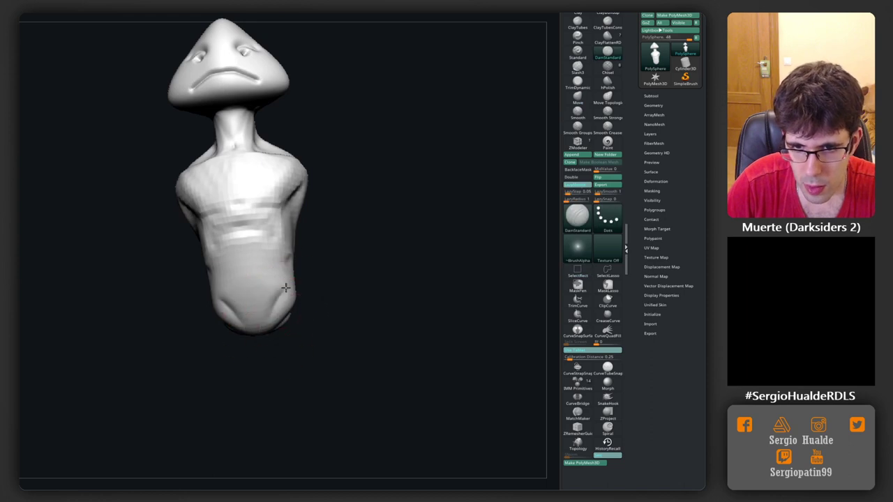
pyautogui.moveTo(285, 288)
pyautogui.mouseDown(button='right')
pyautogui.moveTo(309, 295)
pyautogui.moveTo(274, 286)
pyautogui.moveTo(277, 279)
pyautogui.moveTo(257, 299)
pyautogui.moveTo(298, 288)
pyautogui.moveTo(300, 254)
pyautogui.mouseUp(button='right')
# With Move, pull the torso's right side outward as a test, undo it, and turn to the back
pyautogui.press('b')
pyautogui.press('m')
pyautogui.press('v')
pyautogui.moveTo(300, 253); pyautogui.dragTo(352, 251)
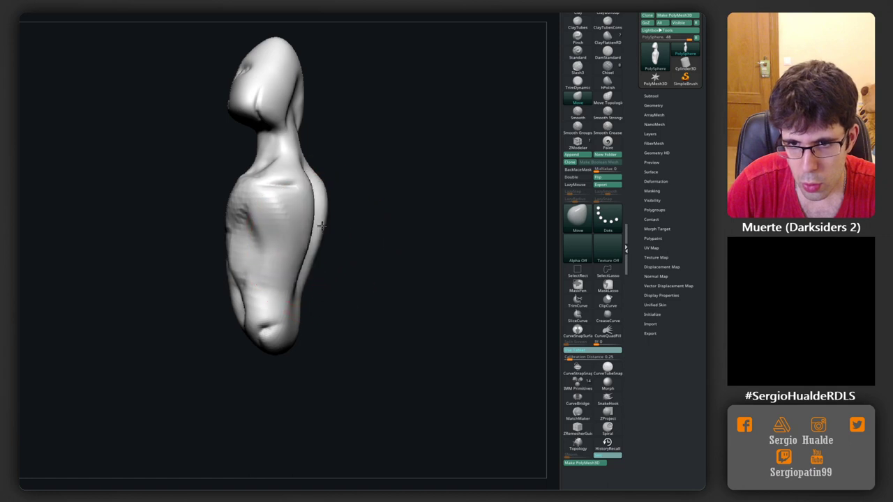
pyautogui.hotkey('ctrl', 'z')
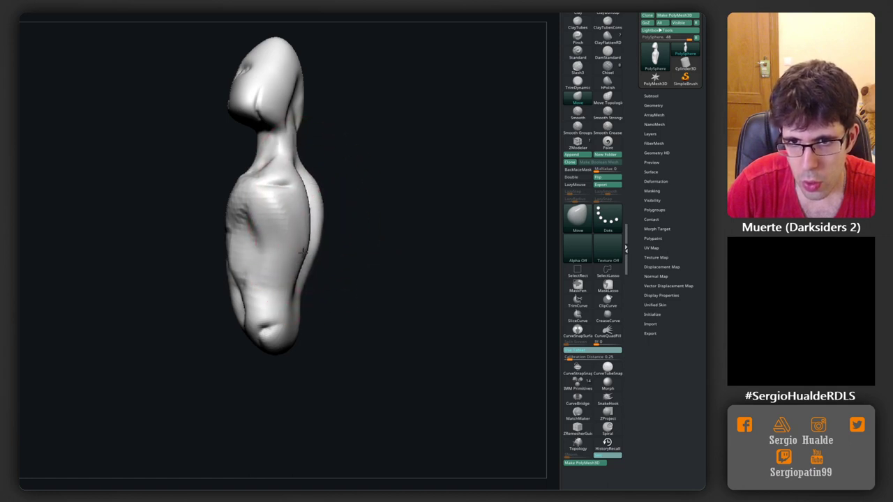
pyautogui.moveTo(302, 249)
pyautogui.mouseDown(button='right')
pyautogui.moveTo(339, 169)
pyautogui.moveTo(313, 259)
pyautogui.moveTo(295, 255)
pyautogui.moveTo(328, 293)
pyautogui.moveTo(293, 286)
pyautogui.moveTo(380, 360)
pyautogui.mouseUp(button='right')
pyautogui.press('s')
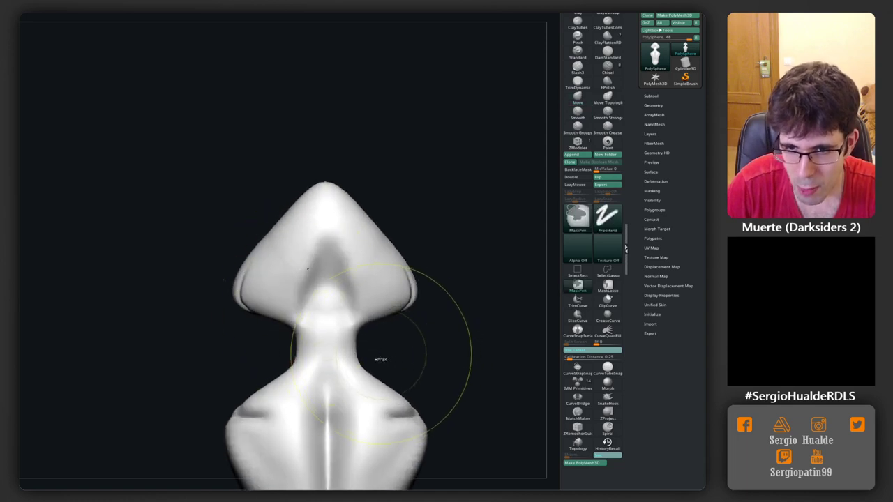
# Lasso-mask the neck and lower body, redrawing the mask once after an undo
pyautogui.click(608, 285)
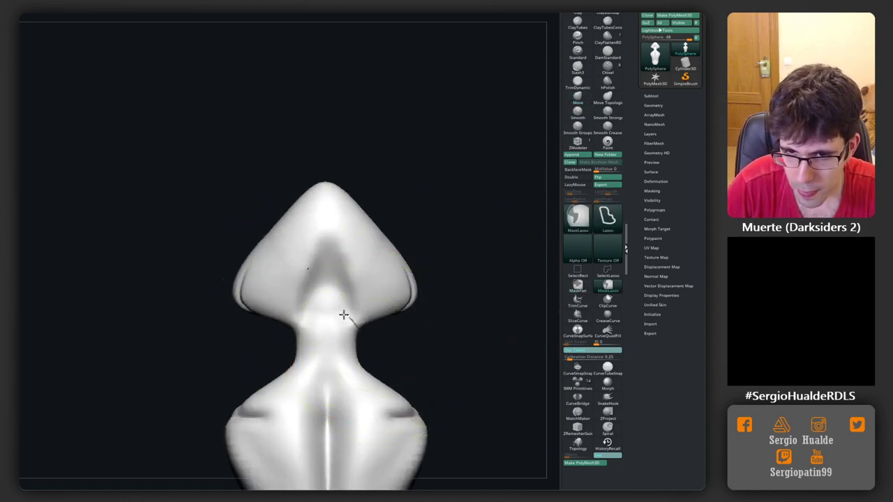
pyautogui.keyDown('ctrl'); pyautogui.moveTo(343, 316); pyautogui.dragTo(380, 419); pyautogui.keyUp('ctrl')
pyautogui.moveTo(433, 390)
pyautogui.mouseDown()
pyautogui.moveTo(439, 348)
pyautogui.moveTo(295, 335)
pyautogui.mouseUp()
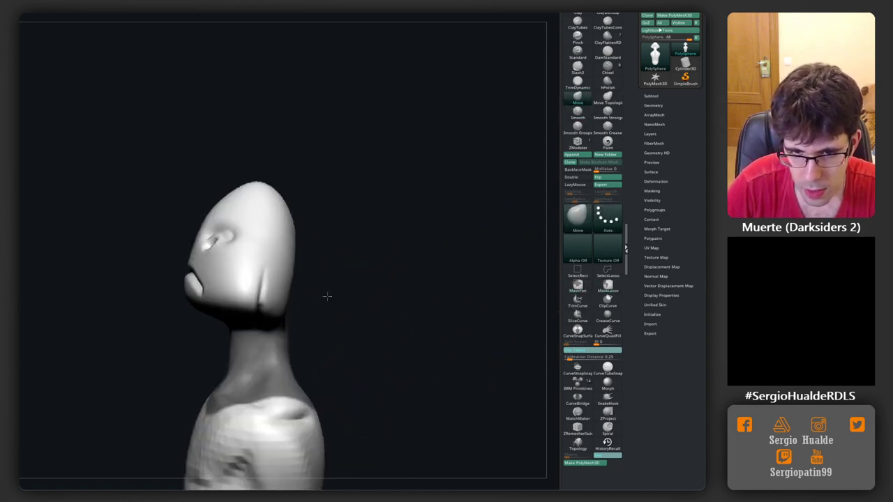
pyautogui.hotkey('ctrl', 'z')
pyautogui.hotkey('ctrl', 'z')
pyautogui.keyDown('ctrl'); pyautogui.moveTo(227, 334); pyautogui.dragTo(319, 129); pyautogui.keyUp('ctrl')
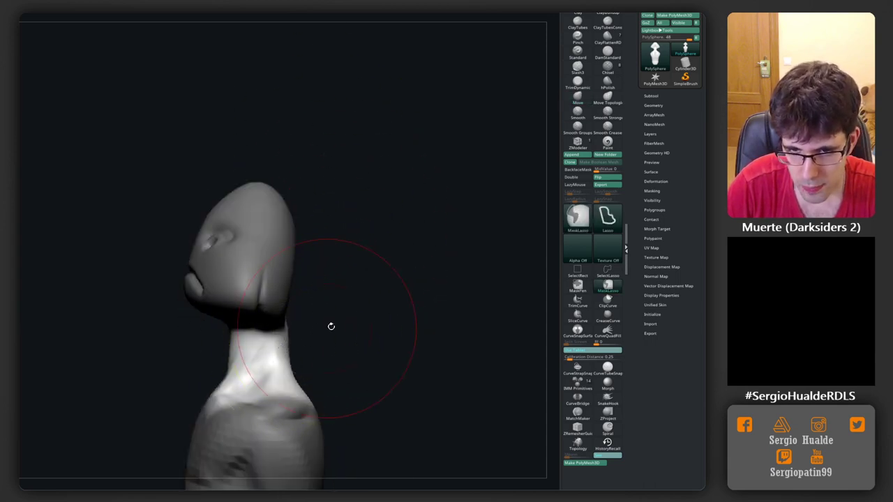
pyautogui.keyDown('shift'); pyautogui.moveTo(331, 325); pyautogui.dragTo(307, 323); pyautogui.keyUp('shift')
pyautogui.moveTo(328, 285)
pyautogui.keyDown('alt'); pyautogui.mouseDown()
pyautogui.moveTo(379, 295)
pyautogui.moveTo(276, 374)
pyautogui.moveTo(316, 323)
pyautogui.mouseUp(); pyautogui.keyUp('alt')
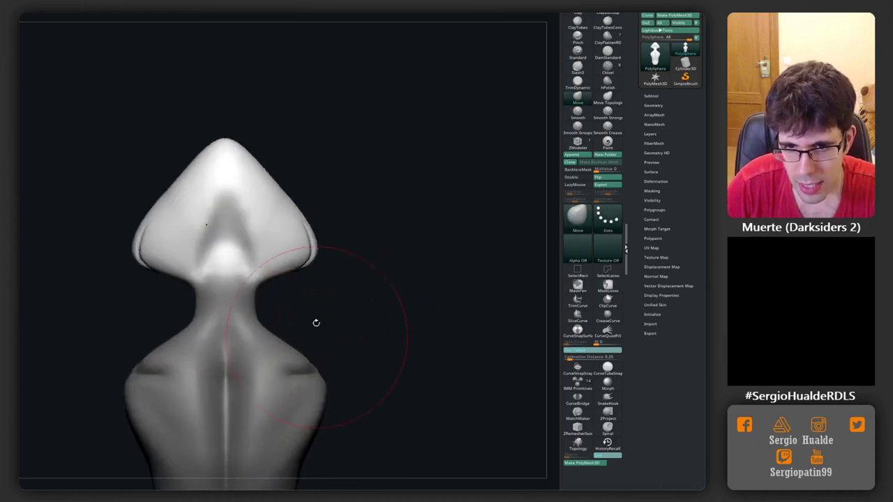
# With an enlarged Move brush, narrow the head and shift it forward over the neck
pyautogui.moveTo(316, 262)
pyautogui.mouseDown()
pyautogui.moveTo(237, 261)
pyautogui.moveTo(422, 264)
pyautogui.moveTo(318, 298)
pyautogui.moveTo(299, 279)
pyautogui.mouseUp()
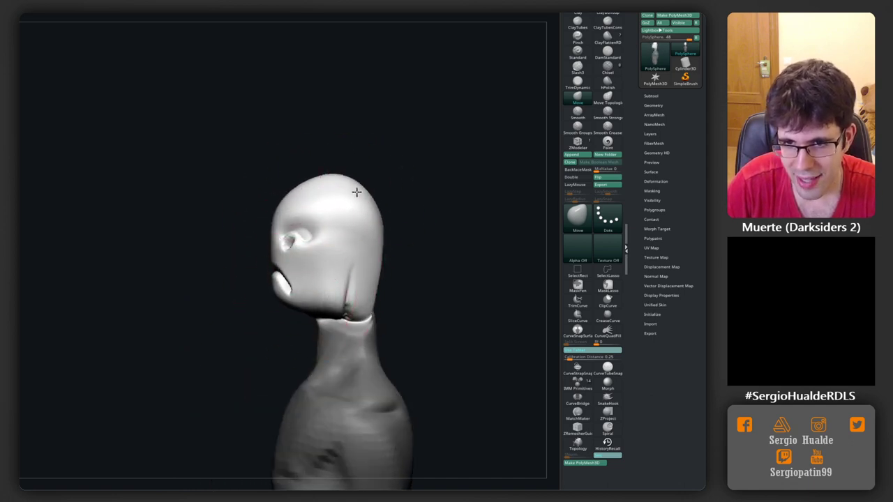
pyautogui.press('s')
pyautogui.moveTo(353, 265)
pyautogui.mouseDown()
pyautogui.moveTo(297, 278)
pyautogui.moveTo(259, 259)
pyautogui.mouseUp()
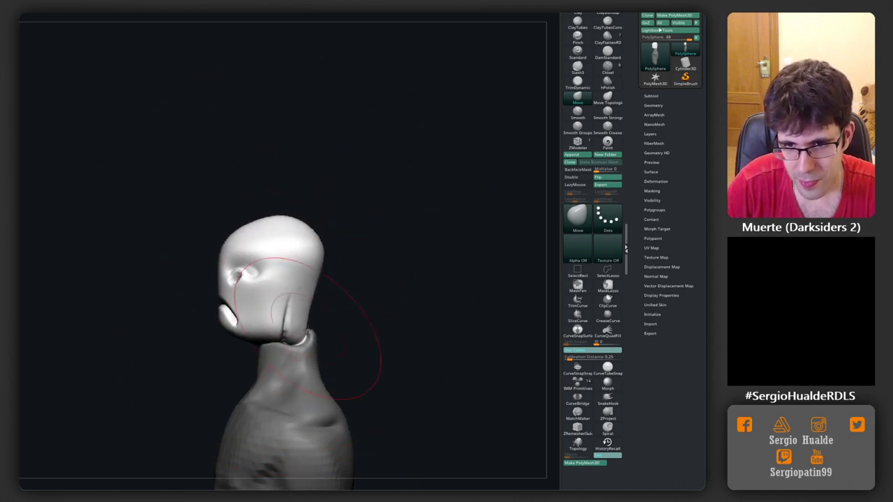
pyautogui.press('s')
pyautogui.moveTo(360, 296)
pyautogui.mouseDown()
pyautogui.moveTo(337, 287)
pyautogui.moveTo(325, 307)
pyautogui.mouseUp()
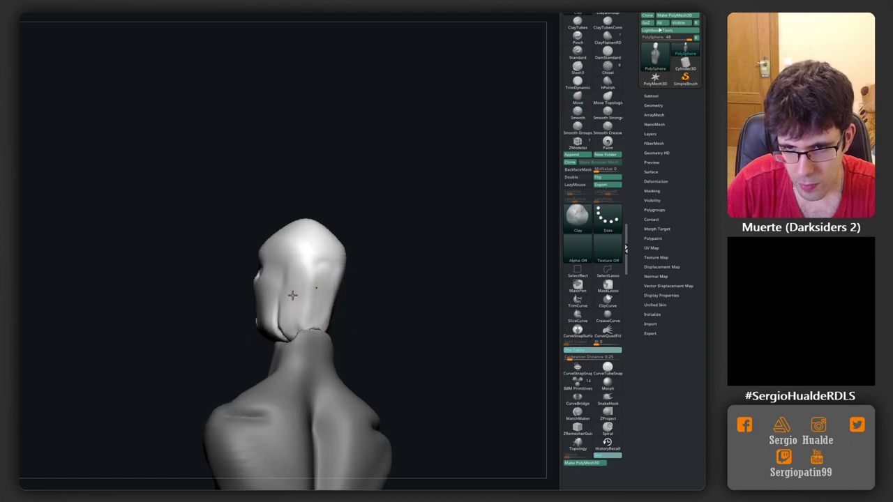
# Smooth the top of the head and reshape the neck surface
pyautogui.moveTo(317, 274); pyautogui.dragTo(326, 301)
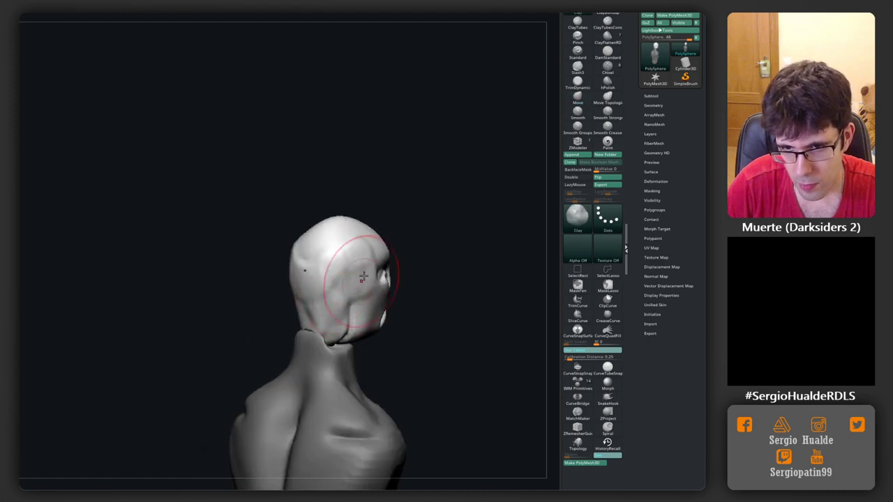
pyautogui.moveTo(363, 277)
pyautogui.keyDown('shift'); pyautogui.mouseDown()
pyautogui.moveTo(325, 265)
pyautogui.moveTo(335, 229)
pyautogui.moveTo(305, 272)
pyautogui.mouseUp(); pyautogui.keyUp('shift')
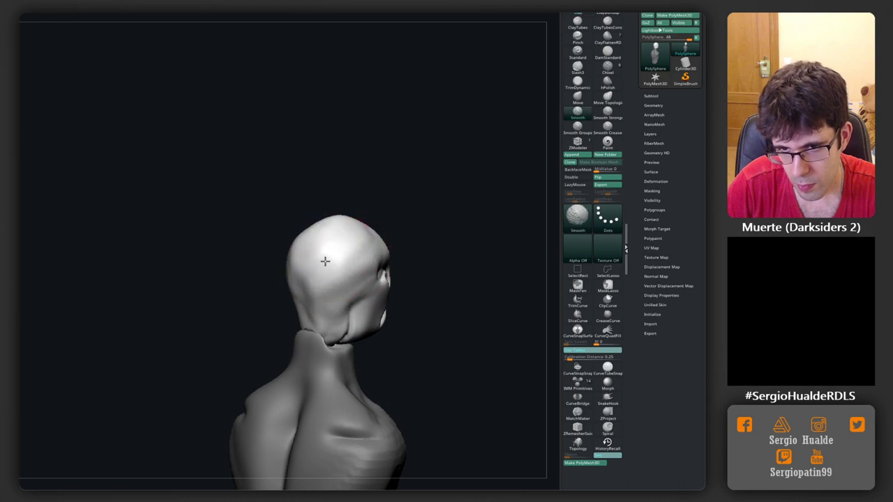
pyautogui.keyDown('alt'); pyautogui.moveTo(343, 312); pyautogui.dragTo(261, 284, button='right'); pyautogui.keyUp('alt')
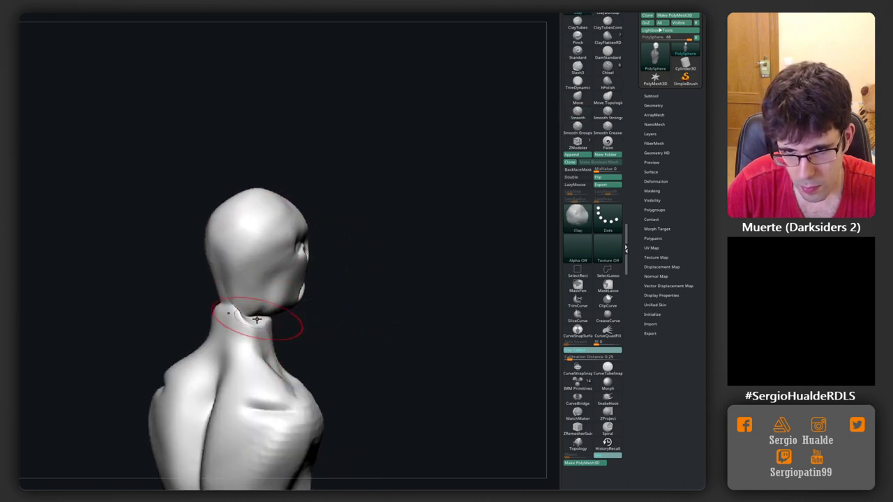
pyautogui.moveTo(257, 319)
pyautogui.mouseDown()
pyautogui.moveTo(237, 299)
pyautogui.moveTo(254, 328)
pyautogui.mouseUp()
pyautogui.moveTo(220, 300)
pyautogui.mouseDown()
pyautogui.moveTo(258, 321)
pyautogui.moveTo(235, 298)
pyautogui.mouseUp()
# Mask a dark band under the jaw and neck, then zoom in on the bust
pyautogui.moveTo(272, 321); pyautogui.dragTo(251, 335, button='right')
pyautogui.keyDown('ctrl'); pyautogui.moveTo(279, 328); pyautogui.dragTo(223, 341); pyautogui.keyUp('ctrl')
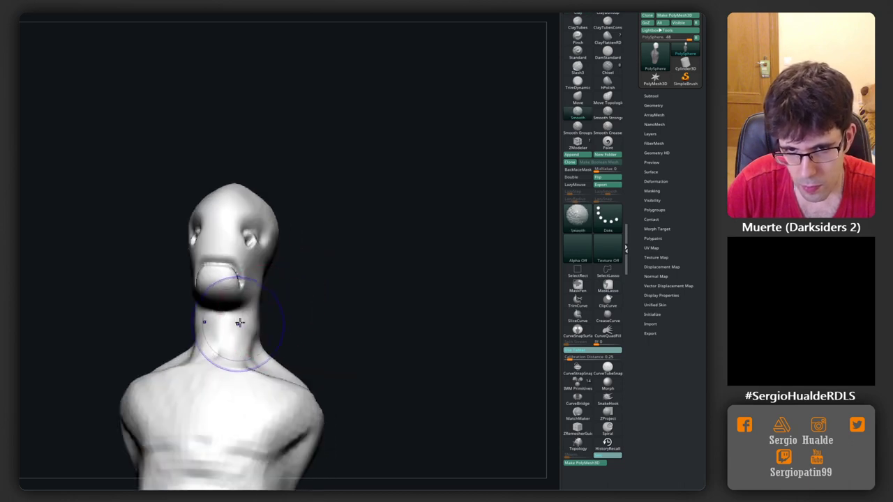
pyautogui.keyDown('ctrl'); pyautogui.moveTo(286, 307); pyautogui.dragTo(249, 279, button='right'); pyautogui.keyUp('ctrl')
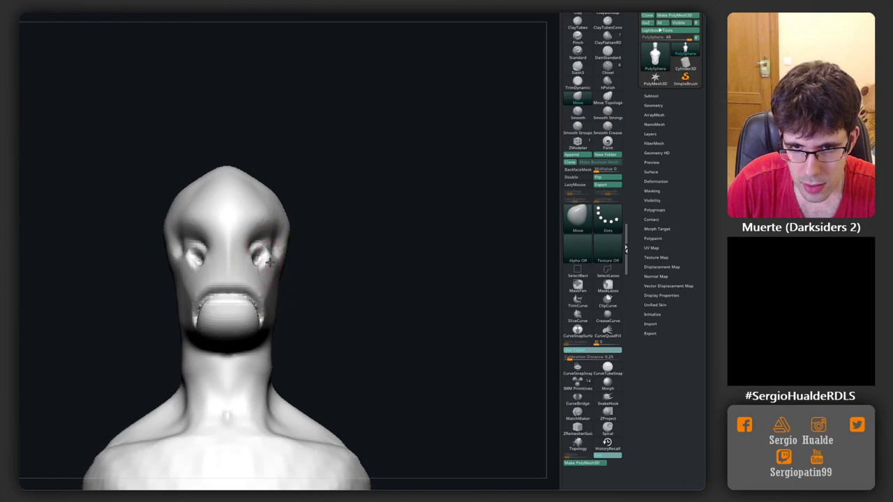
# Fill in the eye sockets with the Clay brush from a three-quarter view
pyautogui.moveTo(391, 272); pyautogui.dragTo(328, 269)
pyautogui.press('b')
pyautogui.press('c')
pyautogui.press('l')
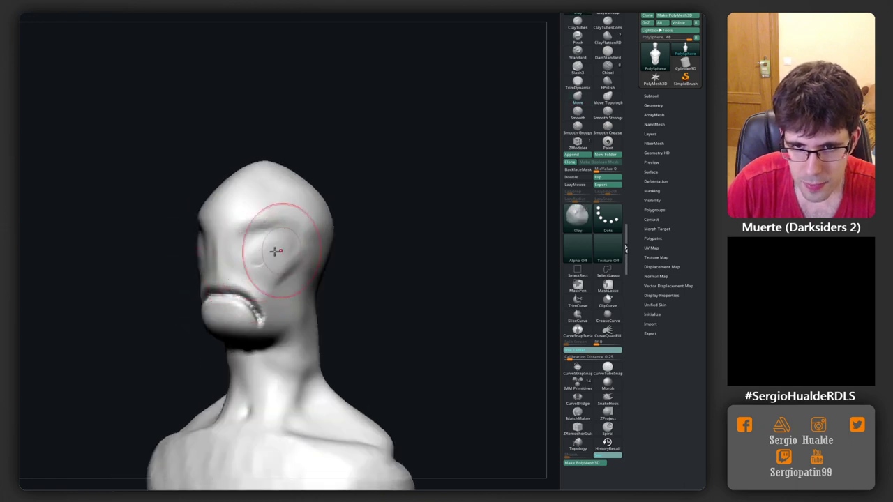
pyautogui.moveTo(259, 249)
pyautogui.keyDown('shift'); pyautogui.mouseDown()
pyautogui.moveTo(255, 262)
pyautogui.moveTo(304, 268)
pyautogui.moveTo(318, 248)
pyautogui.mouseUp(); pyautogui.keyUp('shift')
# Carve two almond-shaped eye sockets with DamStandard
pyautogui.press('b')
pyautogui.press('m')
pyautogui.press('v')
pyautogui.press('b')
pyautogui.press('d')
pyautogui.press('s')
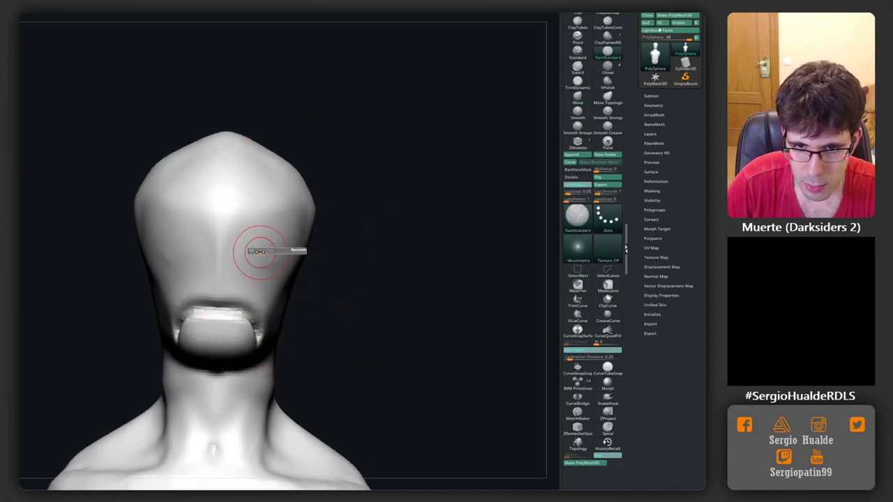
pyautogui.moveTo(279, 223); pyautogui.dragTo(293, 258)
pyautogui.moveTo(249, 300)
pyautogui.mouseDown()
pyautogui.moveTo(301, 244)
pyautogui.moveTo(347, 253)
pyautogui.mouseUp()
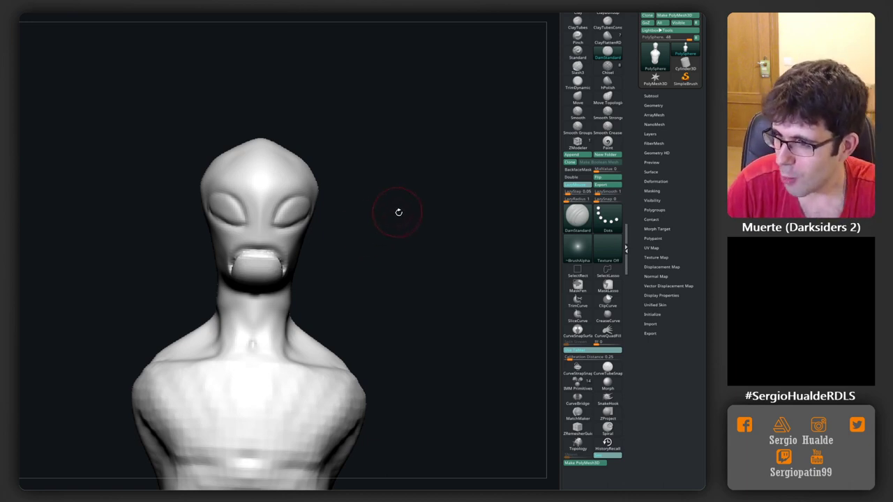
# With Move, pull the chin and jaw toward the neck and push the head lower and forward
pyautogui.moveTo(423, 223); pyautogui.dragTo(328, 221, button='right')
pyautogui.moveTo(265, 189)
pyautogui.keyDown('ctrl'); pyautogui.mouseDown(button='right')
pyautogui.moveTo(273, 233)
pyautogui.moveTo(302, 223)
pyautogui.moveTo(269, 206)
pyautogui.moveTo(252, 210)
pyautogui.moveTo(198, 165)
pyautogui.moveTo(196, 229)
pyautogui.moveTo(181, 276)
pyautogui.moveTo(171, 269)
pyautogui.mouseUp(button='right'); pyautogui.keyUp('ctrl')
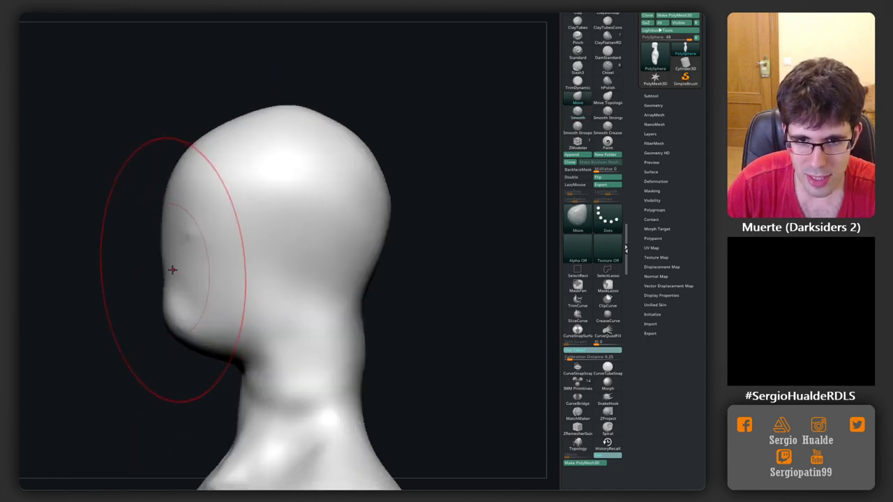
pyautogui.moveTo(171, 269)
pyautogui.mouseDown()
pyautogui.moveTo(182, 299)
pyautogui.moveTo(243, 364)
pyautogui.mouseUp()
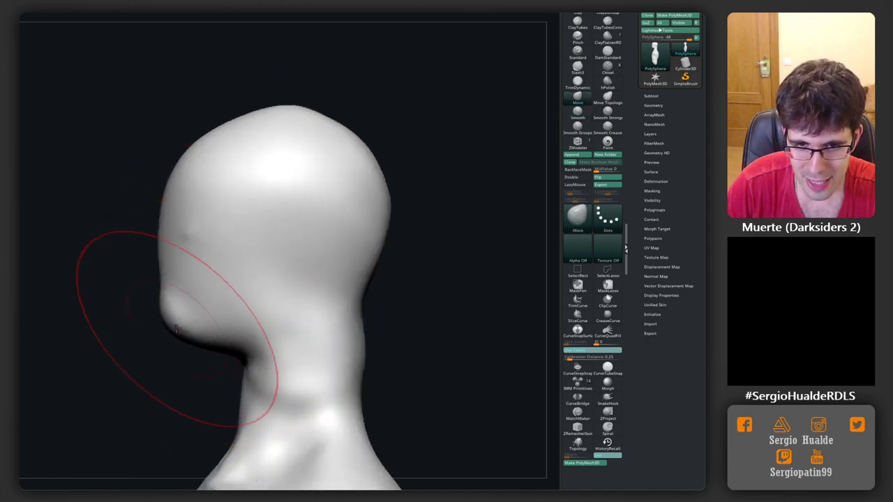
pyautogui.moveTo(175, 320)
pyautogui.mouseDown(button='right')
pyautogui.moveTo(201, 325)
pyautogui.moveTo(245, 295)
pyautogui.mouseUp(button='right')
pyautogui.moveTo(206, 252)
pyautogui.mouseDown()
pyautogui.moveTo(159, 203)
pyautogui.moveTo(167, 176)
pyautogui.moveTo(202, 173)
pyautogui.mouseUp()
pyautogui.moveTo(225, 260)
pyautogui.keyDown('alt'); pyautogui.mouseDown(button='right')
pyautogui.moveTo(169, 225)
pyautogui.moveTo(223, 297)
pyautogui.moveTo(272, 274)
pyautogui.mouseUp(button='right'); pyautogui.keyUp('alt')
pyautogui.press('shift')
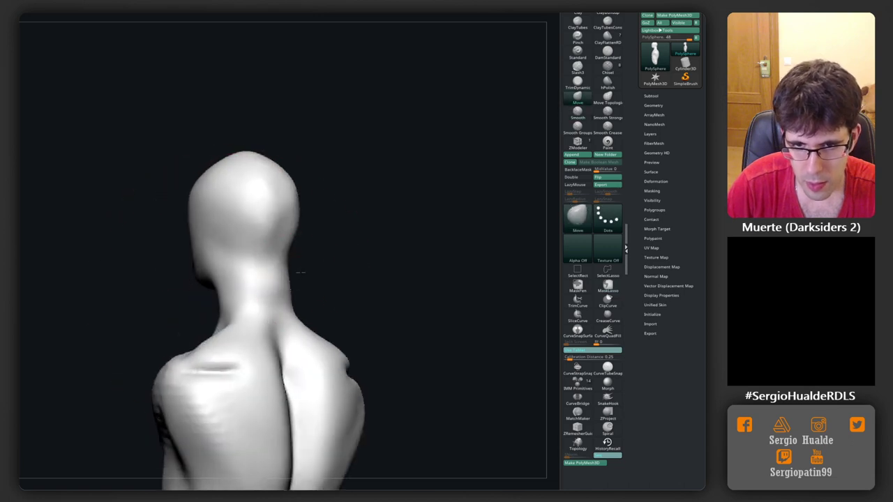
# Turn the head toward profile and carve a jawline crease under the chin with DamStandard
pyautogui.press('space')
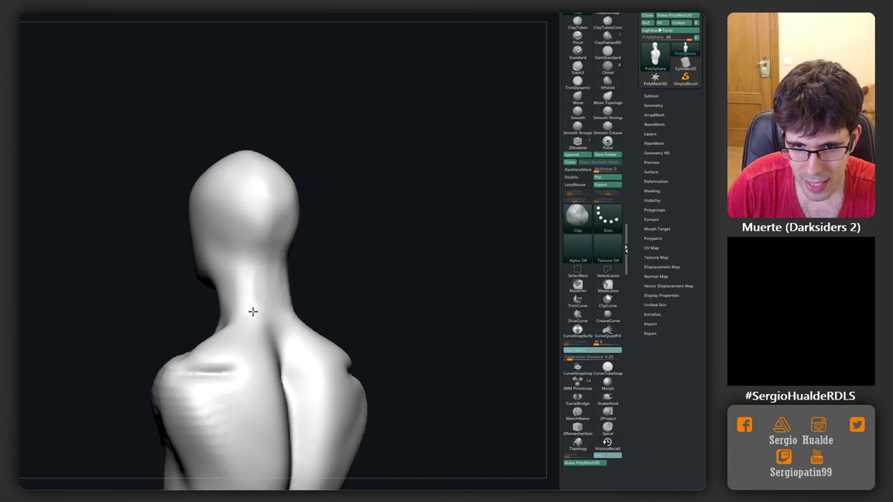
pyautogui.moveTo(259, 309)
pyautogui.mouseDown(button='right')
pyautogui.moveTo(225, 295)
pyautogui.moveTo(187, 296)
pyautogui.mouseUp(button='right')
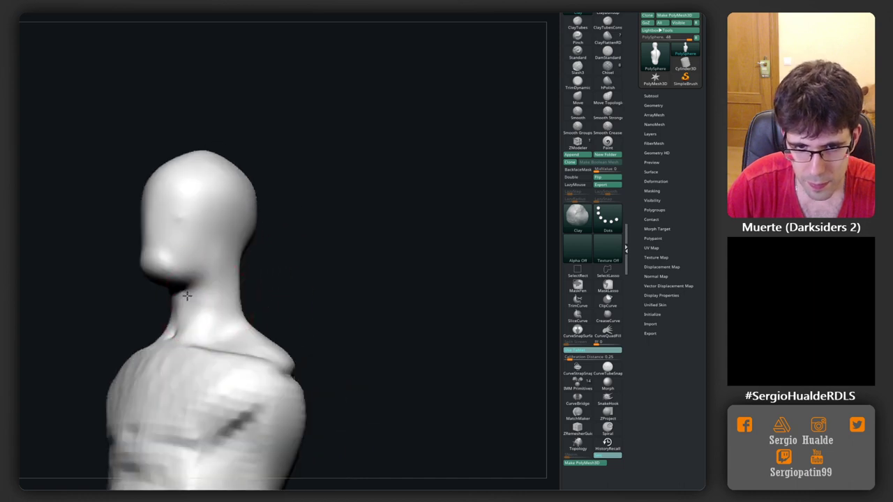
pyautogui.moveTo(209, 328); pyautogui.dragTo(218, 251, button='right')
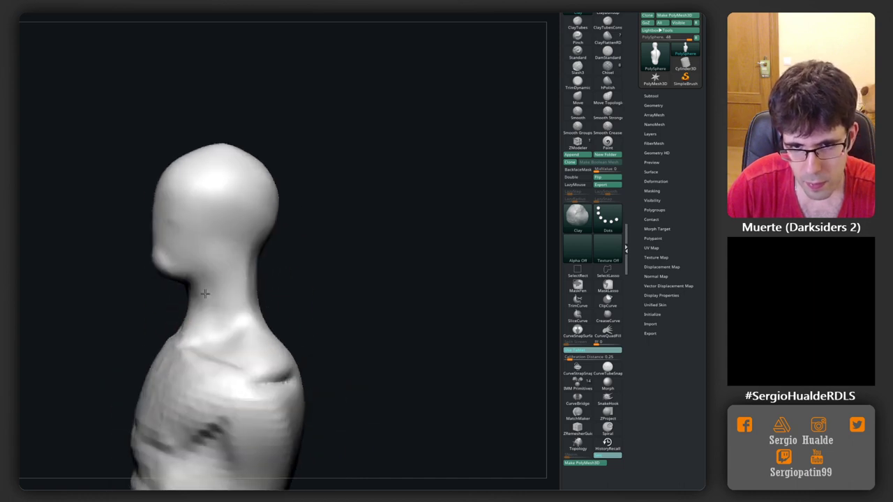
pyautogui.press('b')
pyautogui.press('d')
pyautogui.press('s')
pyautogui.moveTo(184, 278); pyautogui.dragTo(210, 269, button='right')
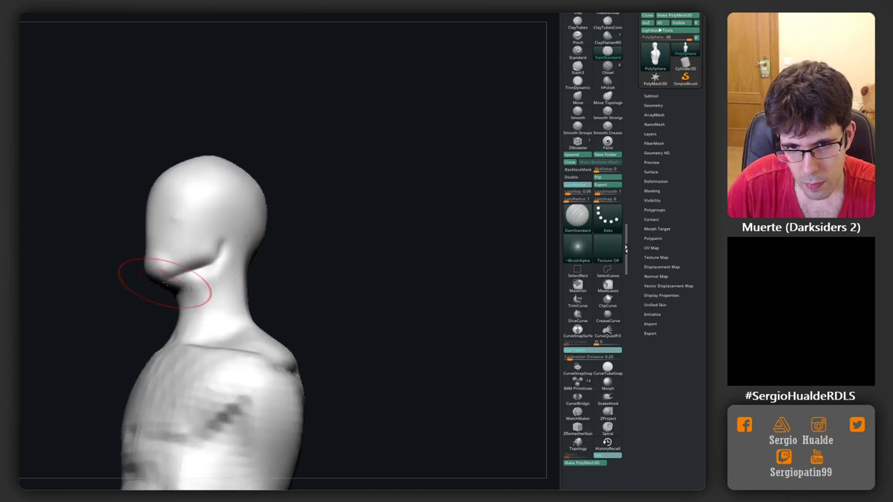
pyautogui.press('b')
pyautogui.press('c')
pyautogui.press('l')
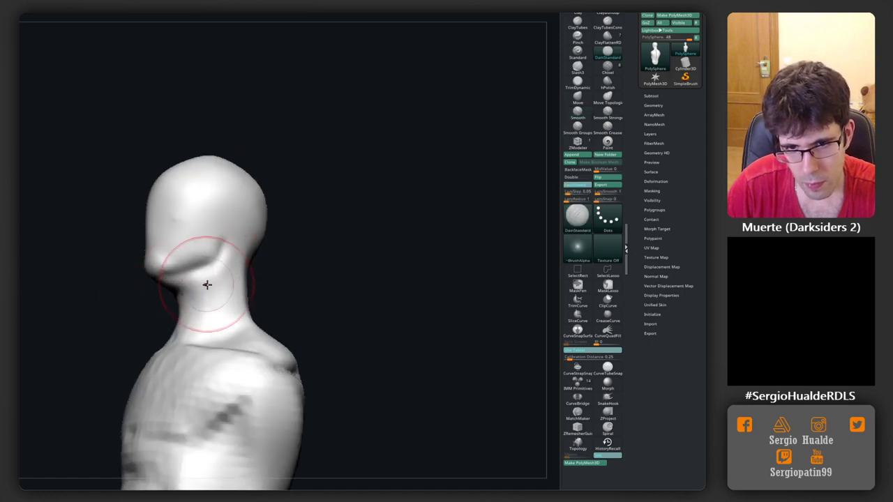
pyautogui.moveTo(209, 279)
pyautogui.mouseDown(button='right')
pyautogui.moveTo(165, 291)
pyautogui.moveTo(202, 315)
pyautogui.moveTo(203, 283)
pyautogui.moveTo(214, 359)
pyautogui.moveTo(207, 309)
pyautogui.moveTo(218, 253)
pyautogui.moveTo(265, 323)
pyautogui.moveTo(251, 249)
pyautogui.mouseUp(button='right')
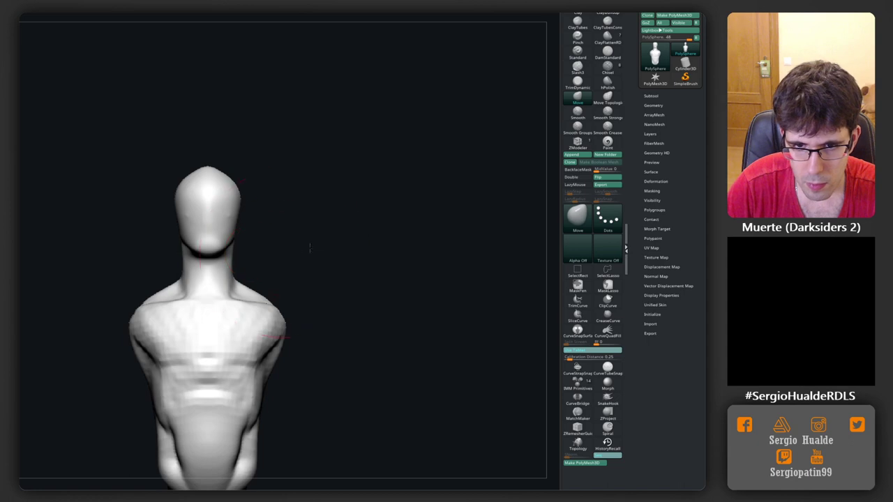
# Lower the head slightly with Move, orbit around the back, and switch to Clay for the shoulders and spine
pyautogui.moveTo(309, 248); pyautogui.dragTo(249, 244, button='right')
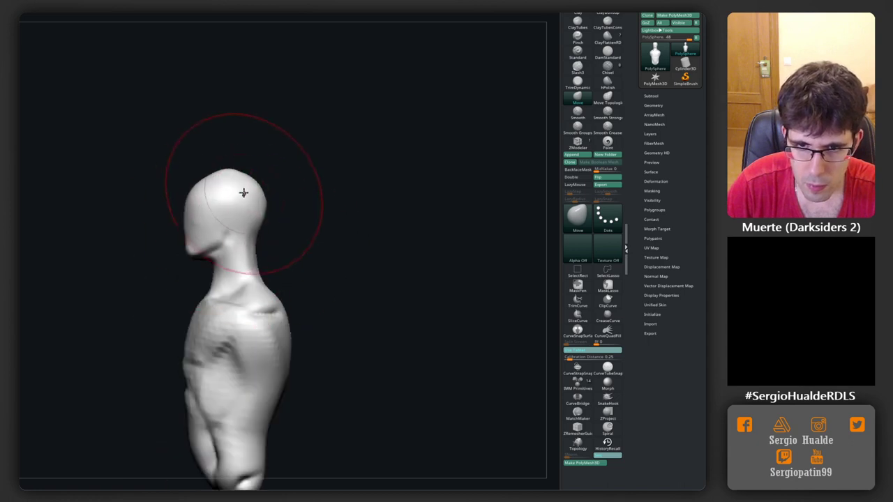
pyautogui.moveTo(243, 193); pyautogui.dragTo(238, 199)
pyautogui.moveTo(206, 229)
pyautogui.mouseDown(button='right')
pyautogui.moveTo(224, 244)
pyautogui.moveTo(209, 275)
pyautogui.mouseUp(button='right')
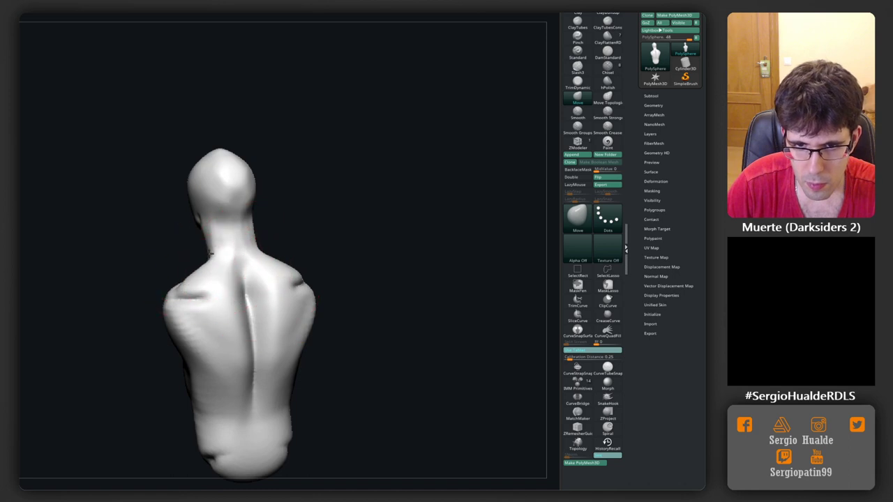
pyautogui.moveTo(208, 248)
pyautogui.mouseDown(button='right')
pyautogui.moveTo(191, 323)
pyautogui.moveTo(226, 338)
pyautogui.moveTo(200, 309)
pyautogui.moveTo(140, 349)
pyautogui.moveTo(189, 319)
pyautogui.moveTo(185, 326)
pyautogui.moveTo(209, 329)
pyautogui.moveTo(189, 328)
pyautogui.moveTo(178, 301)
pyautogui.moveTo(219, 309)
pyautogui.moveTo(216, 295)
pyautogui.moveTo(254, 279)
pyautogui.moveTo(240, 312)
pyautogui.moveTo(221, 285)
pyautogui.moveTo(237, 251)
pyautogui.moveTo(270, 230)
pyautogui.mouseUp(button='right')
pyautogui.press('b')
pyautogui.press('c')
pyautogui.press('l')
# Carve V grooves from below the shoulders down to the spine with DamStandard
pyautogui.press('b')
pyautogui.press('d')
pyautogui.press('s')
pyautogui.moveTo(269, 200)
pyautogui.mouseDown()
pyautogui.moveTo(268, 224)
pyautogui.moveTo(231, 259)
pyautogui.mouseUp()
pyautogui.moveTo(269, 229); pyautogui.dragTo(239, 251)
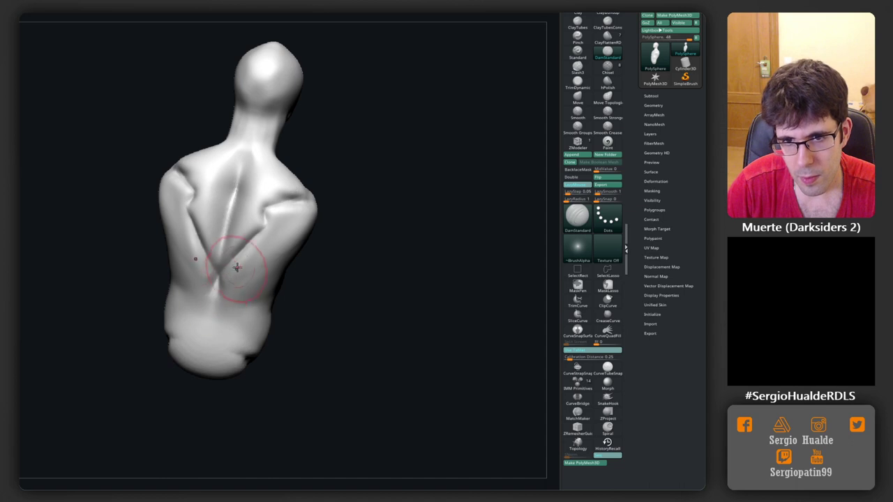
pyautogui.moveTo(237, 268)
pyautogui.mouseDown(button='right')
pyautogui.moveTo(289, 249)
pyautogui.moveTo(273, 259)
pyautogui.moveTo(299, 255)
pyautogui.moveTo(235, 323)
pyautogui.moveTo(267, 296)
pyautogui.mouseUp(button='right')
pyautogui.press('b')
pyautogui.press('c')
pyautogui.press('l')
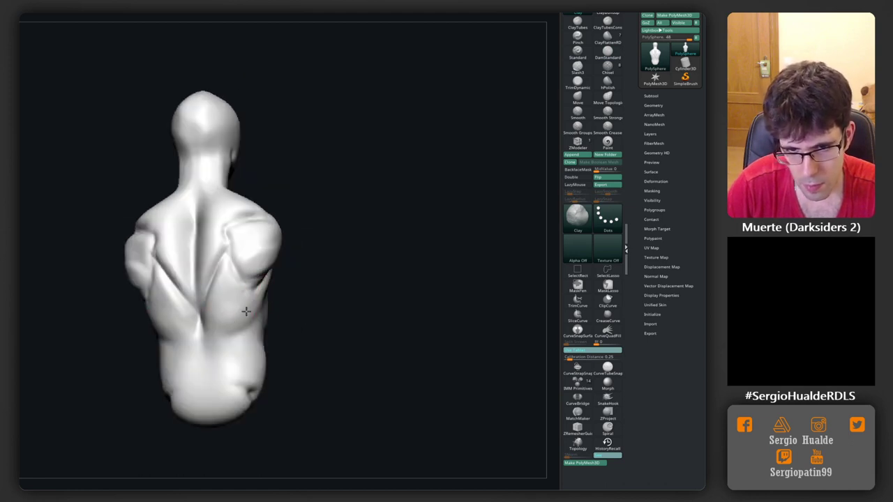
# Carve creases into the lower back above the hips with DamStandard, briefly selecting MaskLasso
pyautogui.press('b')
pyautogui.press('d')
pyautogui.press('s')
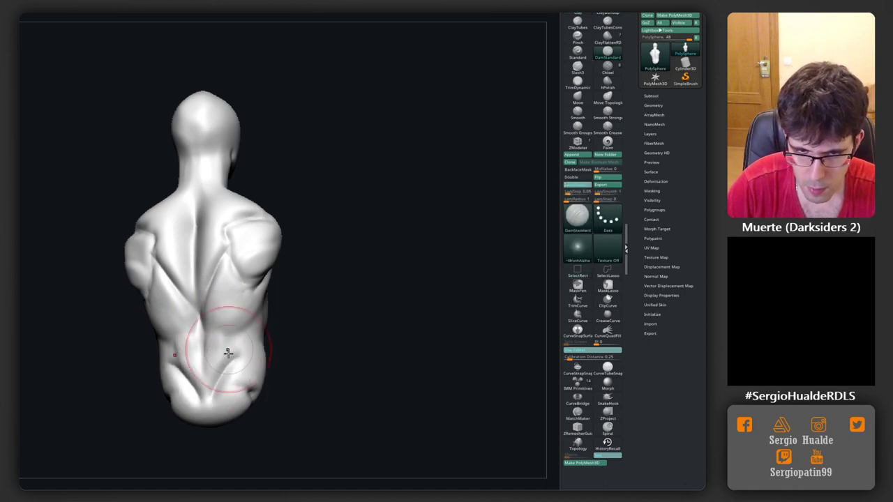
pyautogui.press('b')
pyautogui.press('m')
pyautogui.press('l')
pyautogui.press('b')
pyautogui.press('d')
pyautogui.press('s')
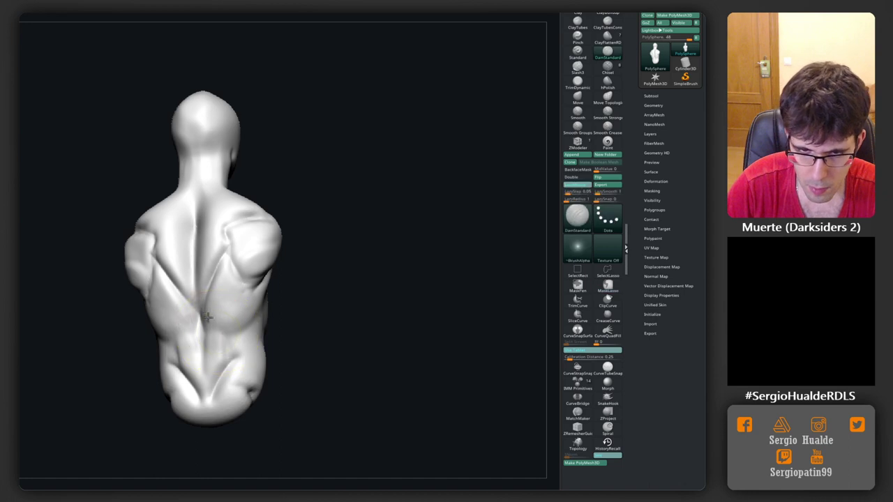
pyautogui.moveTo(182, 342); pyautogui.dragTo(223, 391)
pyautogui.moveTo(209, 387)
pyautogui.mouseDown(button='right')
pyautogui.moveTo(240, 363)
pyautogui.moveTo(223, 318)
pyautogui.moveTo(241, 296)
pyautogui.mouseUp(button='right')
# Cycle through the Clay and Move brushes in preparation for building up the back
pyautogui.press('b')
pyautogui.press('c')
pyautogui.press('l')
pyautogui.press('b')
pyautogui.press('m')
pyautogui.press('v')
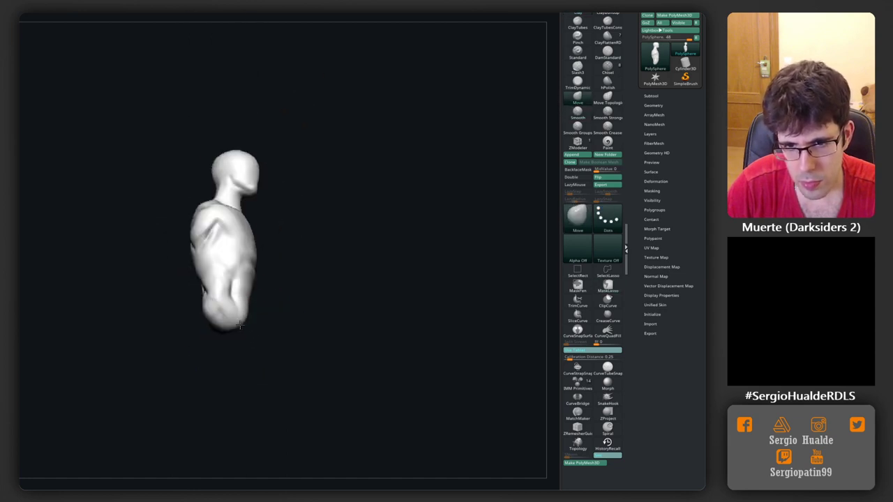
# Build up clay on the back and shoulder between back and side views, then push forms with Move
pyautogui.moveTo(219, 334)
pyautogui.mouseDown(button='right')
pyautogui.moveTo(200, 349)
pyautogui.moveTo(230, 332)
pyautogui.mouseUp(button='right')
pyautogui.press('b')
pyautogui.press('c')
pyautogui.press('l')
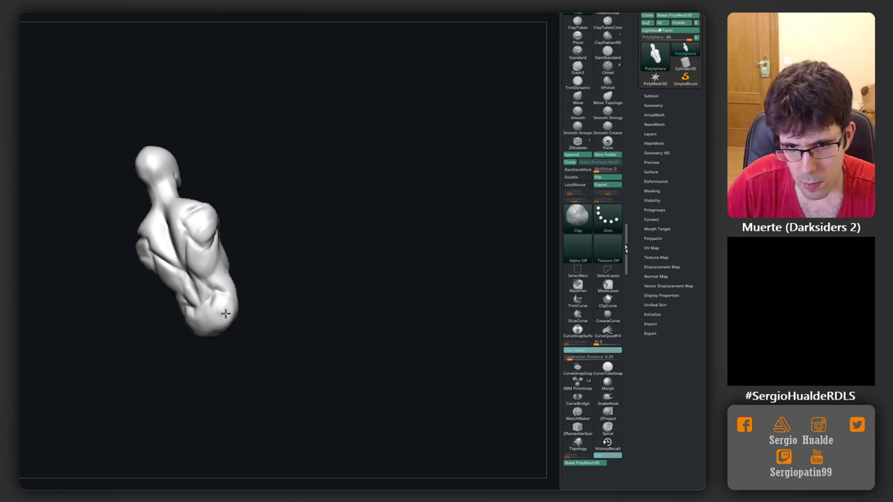
pyautogui.moveTo(226, 314)
pyautogui.mouseDown(button='right')
pyautogui.moveTo(240, 326)
pyautogui.moveTo(220, 300)
pyautogui.moveTo(279, 309)
pyautogui.mouseUp(button='right')
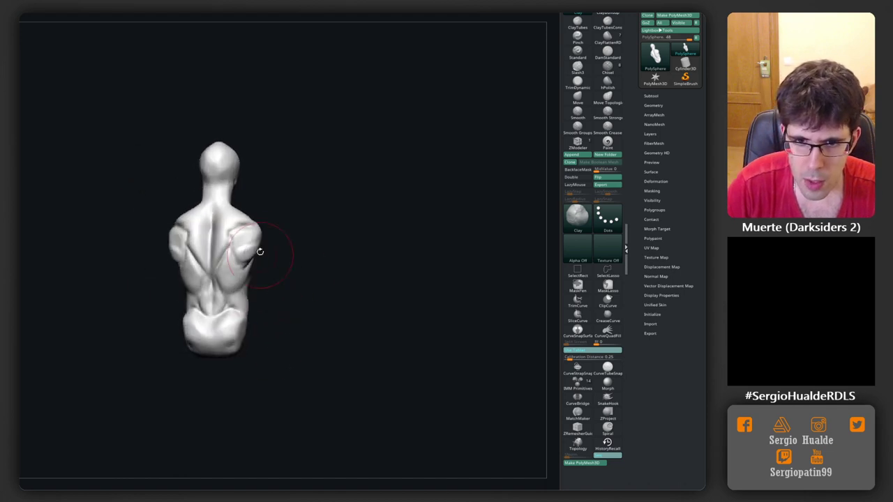
pyautogui.moveTo(259, 253)
pyautogui.keyDown('alt'); pyautogui.mouseDown(button='right')
pyautogui.moveTo(249, 283)
pyautogui.moveTo(265, 281)
pyautogui.moveTo(244, 279)
pyautogui.moveTo(219, 300)
pyautogui.moveTo(273, 281)
pyautogui.moveTo(236, 298)
pyautogui.moveTo(232, 286)
pyautogui.mouseUp(button='right'); pyautogui.keyUp('alt')
pyautogui.press('b')
pyautogui.press('m')
pyautogui.press('v')
# Add more clay mass to the shoulder blades with a resized brush, orbiting around the torso
pyautogui.press('b')
pyautogui.press('c')
pyautogui.press('l')
pyautogui.press('s')
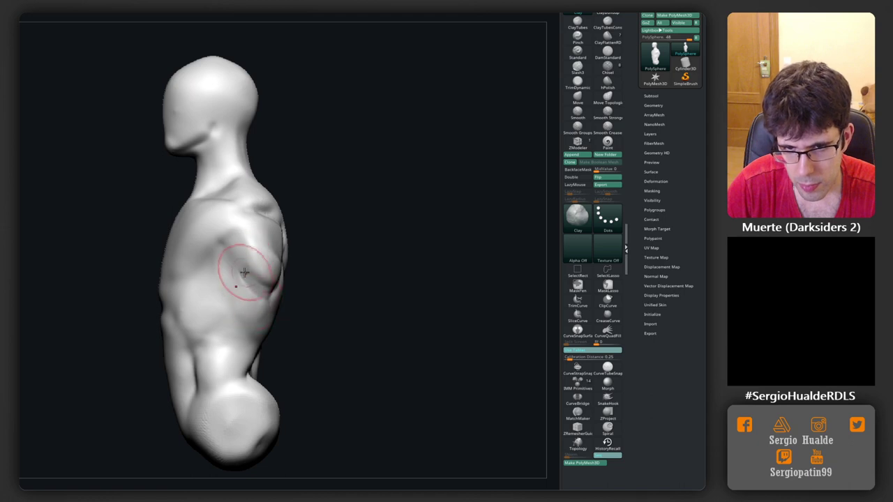
pyautogui.moveTo(244, 272)
pyautogui.mouseDown(button='right')
pyautogui.moveTo(293, 335)
pyautogui.moveTo(323, 295)
pyautogui.moveTo(267, 260)
pyautogui.moveTo(262, 312)
pyautogui.moveTo(252, 311)
pyautogui.mouseUp(button='right')
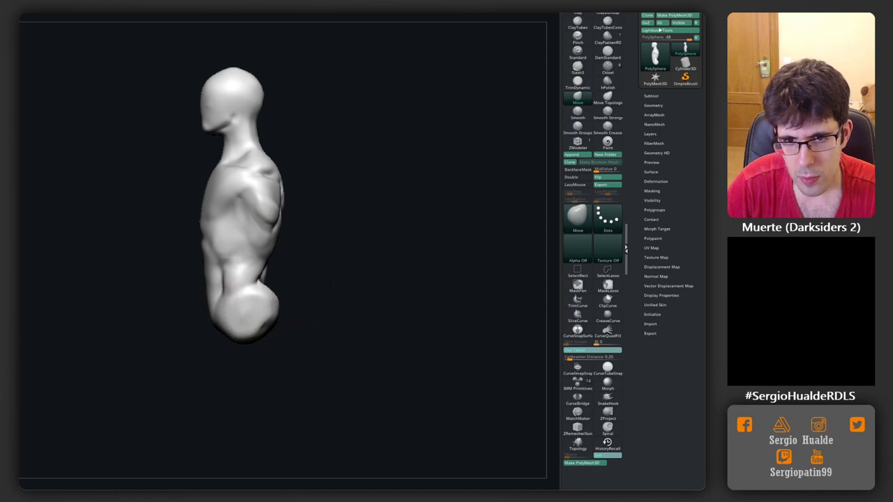
pyautogui.moveTo(332, 286); pyautogui.dragTo(259, 325, button='right')
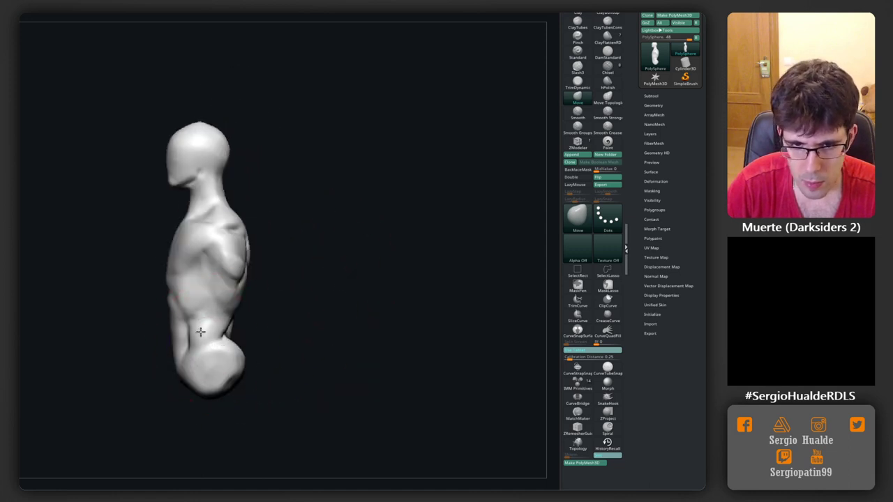
pyautogui.moveTo(256, 315); pyautogui.dragTo(219, 318, button='right')
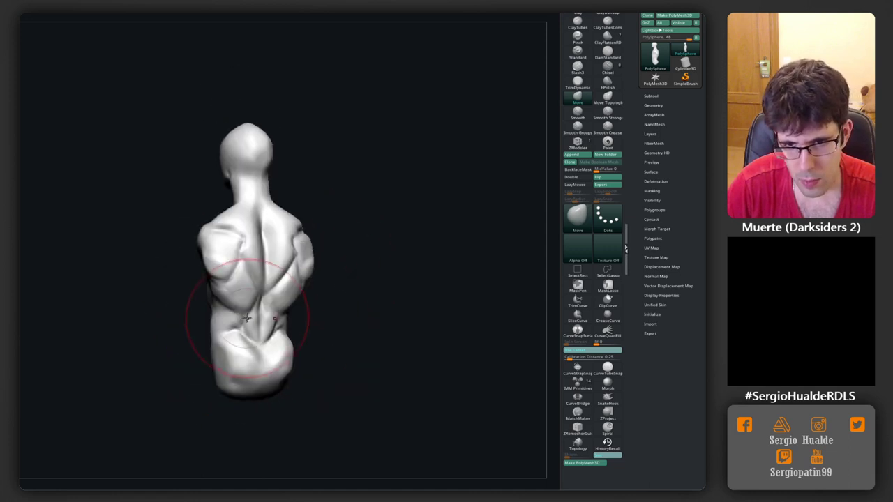
pyautogui.moveTo(281, 298)
pyautogui.mouseDown(button='right')
pyautogui.moveTo(269, 266)
pyautogui.moveTo(267, 286)
pyautogui.mouseUp(button='right')
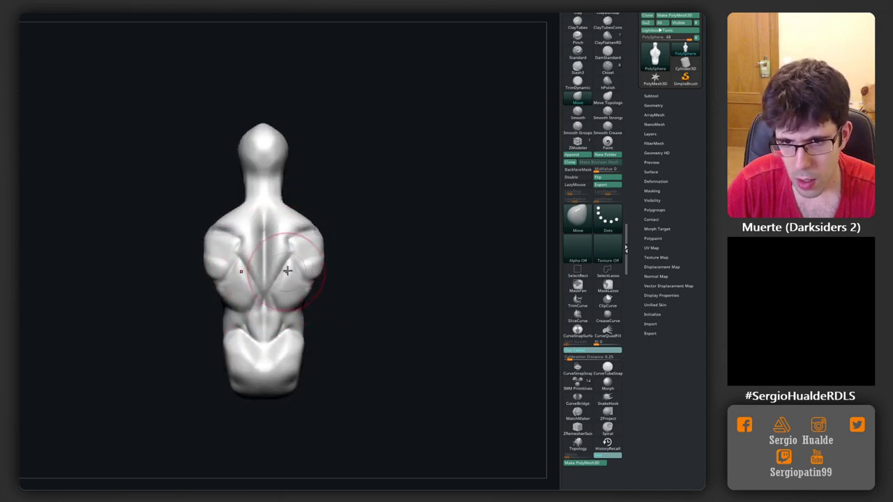
pyautogui.moveTo(349, 277); pyautogui.dragTo(271, 276, button='right')
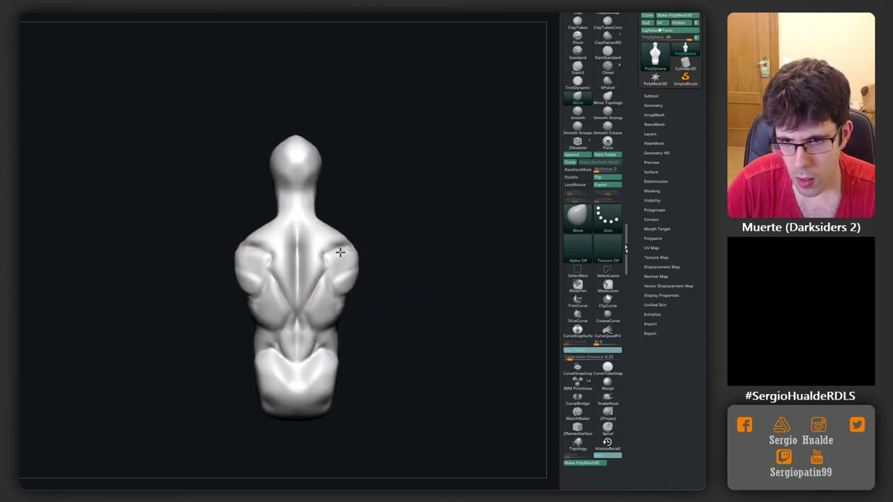
pyautogui.moveTo(344, 281); pyautogui.dragTo(275, 306, button='right')
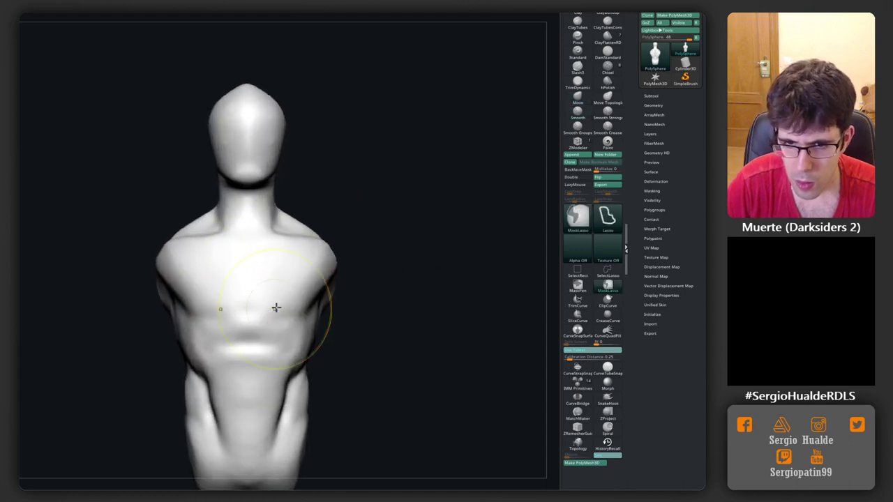
# Carve a crease across the lower chest under the pectorals and refine the right shoulder
pyautogui.moveTo(244, 305); pyautogui.dragTo(179, 319)
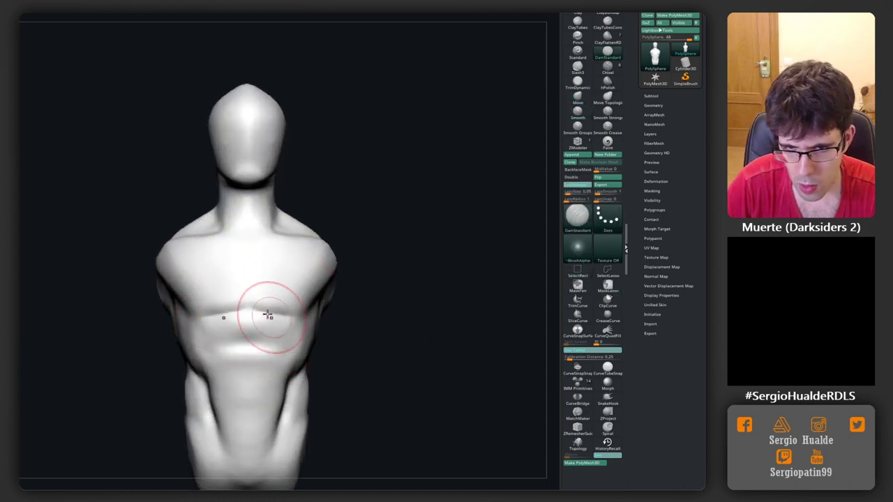
pyautogui.moveTo(254, 307); pyautogui.dragTo(248, 299)
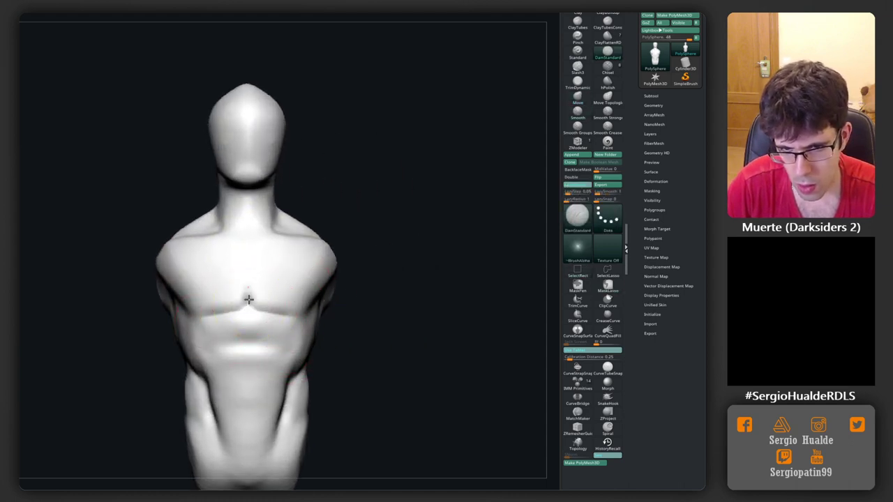
pyautogui.moveTo(299, 322); pyautogui.dragTo(249, 307, button='right')
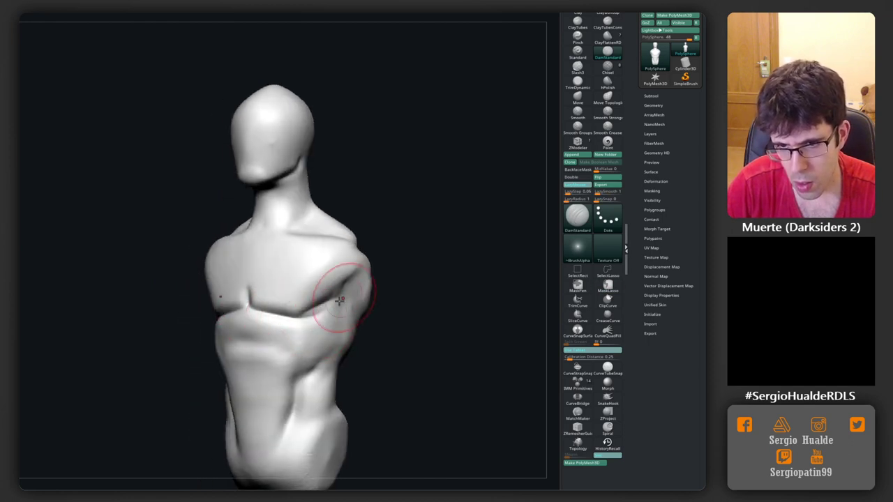
pyautogui.keyDown('shift'); pyautogui.moveTo(326, 307); pyautogui.dragTo(335, 295); pyautogui.keyUp('shift')
pyautogui.moveTo(335, 295)
pyautogui.mouseDown(button='right')
pyautogui.moveTo(339, 265)
pyautogui.moveTo(260, 271)
pyautogui.moveTo(323, 279)
pyautogui.moveTo(286, 295)
pyautogui.mouseUp(button='right')
# Build up the pectoral and collarbone forms with Clay from a three-quarter view
pyautogui.press('b')
pyautogui.press('c')
pyautogui.press('l')
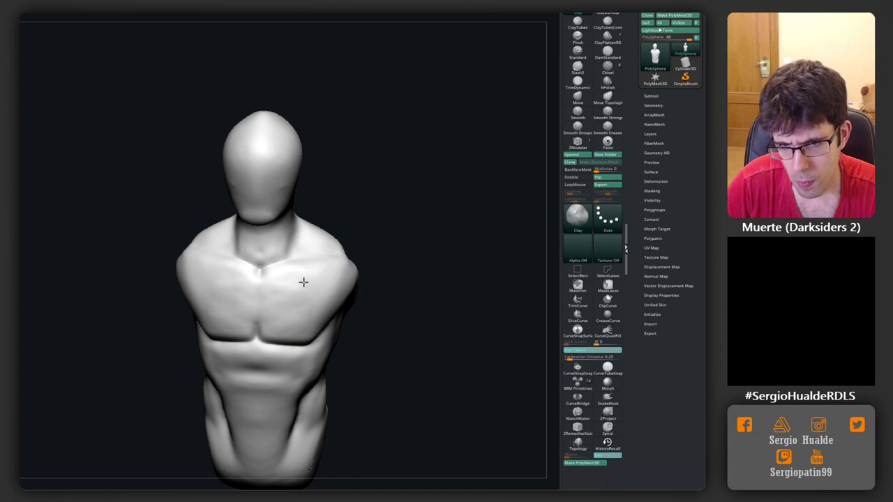
pyautogui.moveTo(349, 279)
pyautogui.mouseDown(button='right')
pyautogui.moveTo(210, 283)
pyautogui.moveTo(297, 298)
pyautogui.moveTo(273, 228)
pyautogui.mouseUp(button='right')
pyautogui.press('b')
pyautogui.press('d')
pyautogui.press('s')
# Flatten the face and top of the head into planes with TrimDynamic at half brush size
pyautogui.press('b')
pyautogui.press('t')
pyautogui.press('d')
pyautogui.keyDown('ctrl'); pyautogui.moveTo(271, 151); pyautogui.dragTo(249, 209, button='right'); pyautogui.keyUp('ctrl')
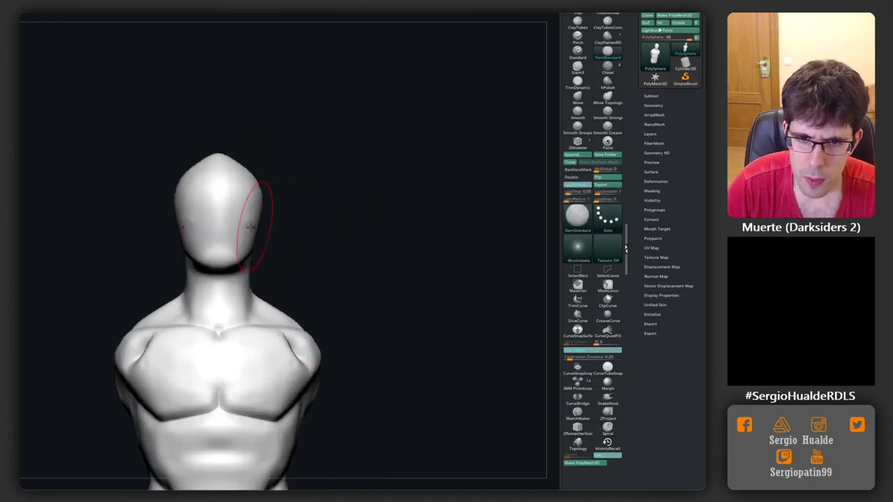
pyautogui.press('[')
pyautogui.press('[')
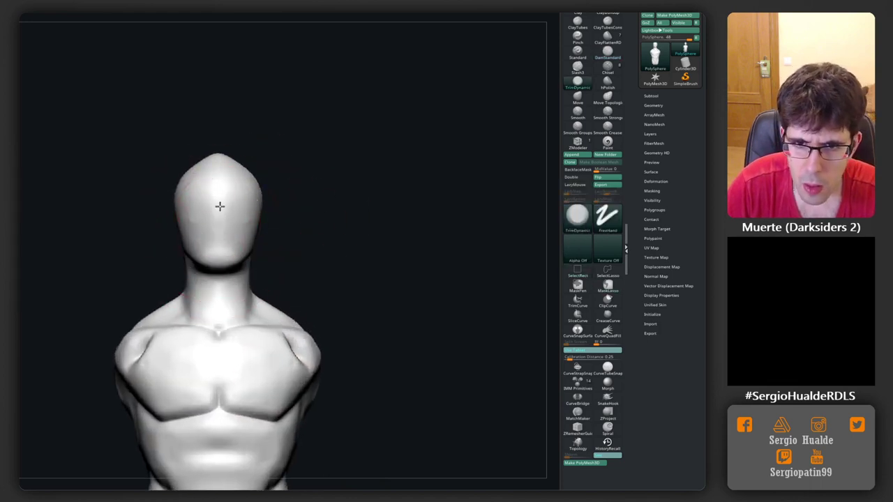
pyautogui.moveTo(223, 199); pyautogui.dragTo(231, 197)
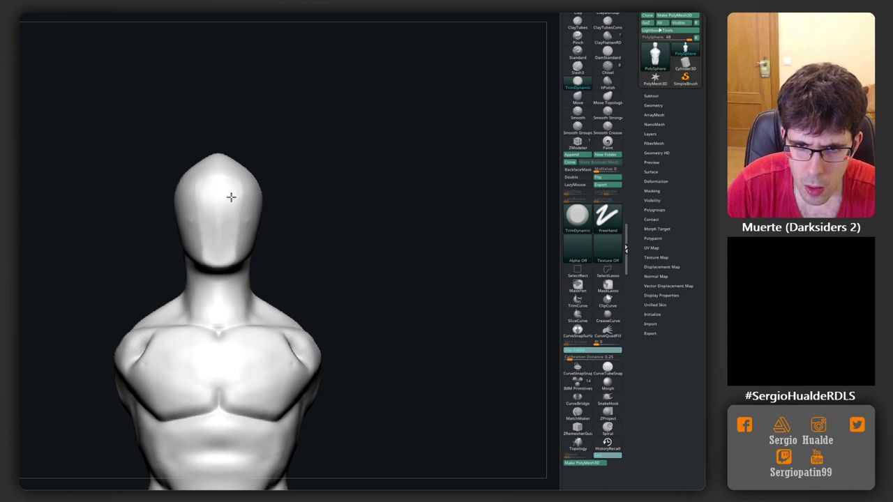
pyautogui.moveTo(223, 189); pyautogui.dragTo(209, 230, button='right')
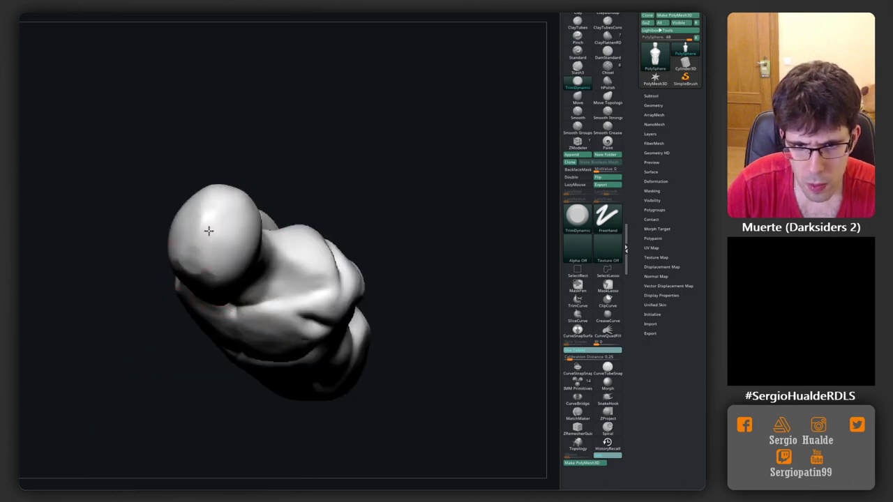
pyautogui.moveTo(212, 198); pyautogui.dragTo(203, 259)
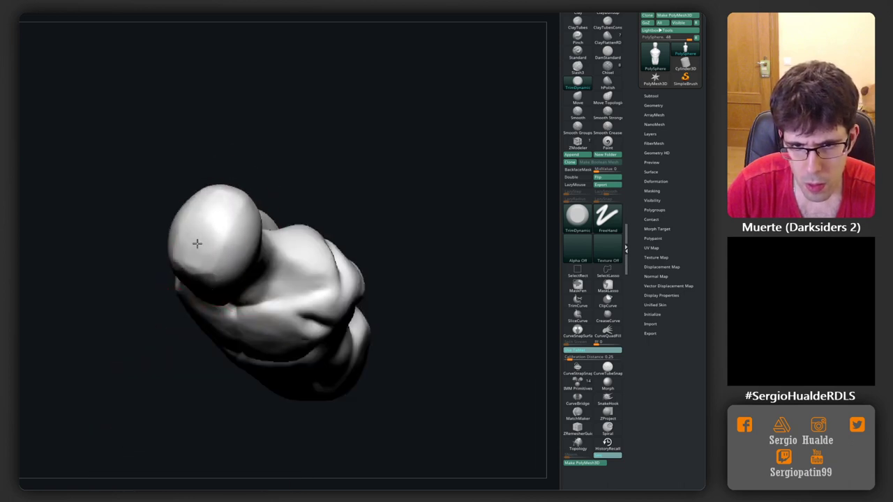
# Inspect the head from side and back, then adjust its profile with the Move brush
pyautogui.keyDown('shift'); pyautogui.moveTo(197, 243); pyautogui.dragTo(209, 255, button='right'); pyautogui.keyUp('shift')
pyautogui.moveTo(192, 346); pyautogui.dragTo(230, 315, button='right')
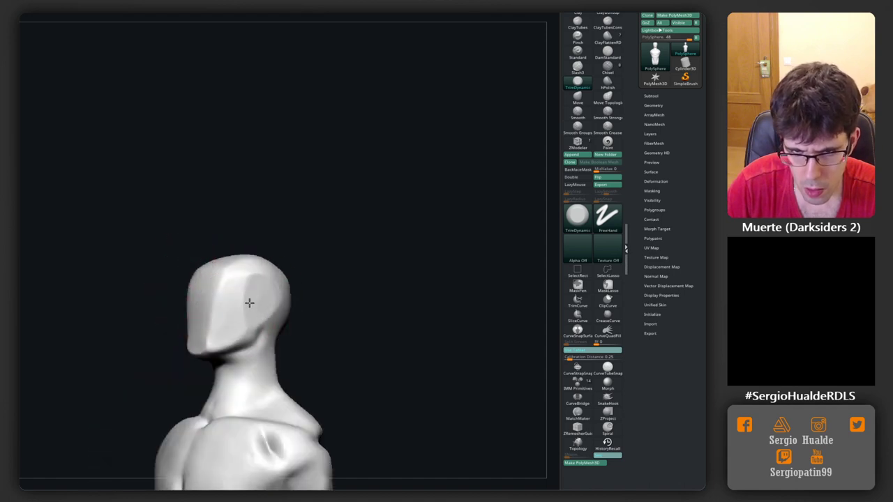
pyautogui.moveTo(257, 289)
pyautogui.mouseDown()
pyautogui.moveTo(291, 313)
pyautogui.moveTo(309, 279)
pyautogui.moveTo(279, 299)
pyautogui.mouseUp()
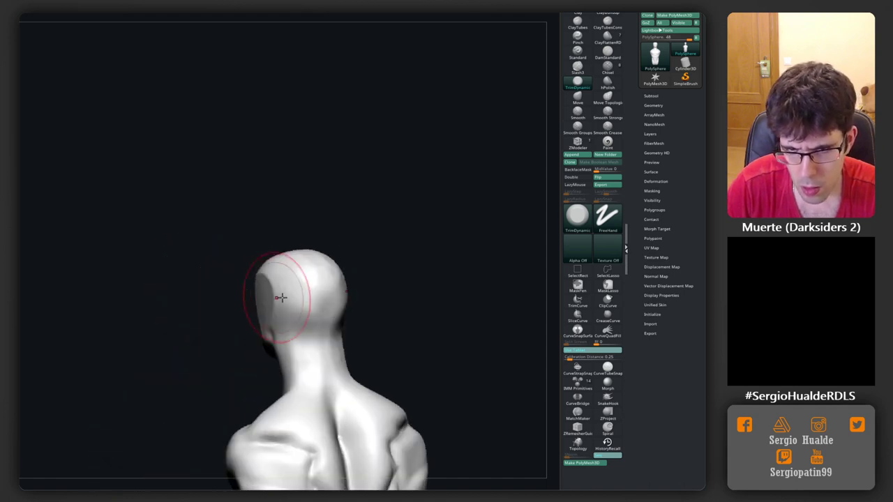
pyautogui.moveTo(325, 314)
pyautogui.mouseDown()
pyautogui.moveTo(349, 314)
pyautogui.moveTo(295, 333)
pyautogui.moveTo(242, 314)
pyautogui.mouseUp()
pyautogui.press('b')
pyautogui.press('m')
pyautogui.press('v')
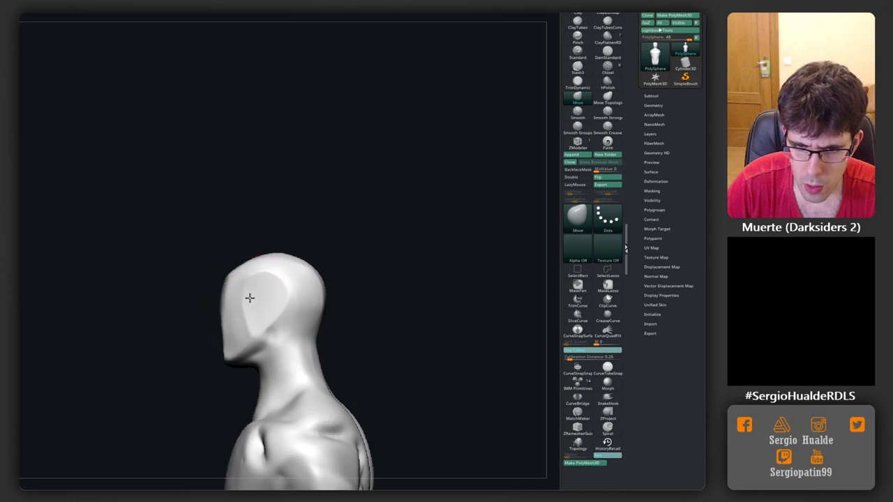
pyautogui.moveTo(255, 284)
pyautogui.mouseDown()
pyautogui.moveTo(309, 304)
pyautogui.moveTo(282, 276)
pyautogui.mouseUp()
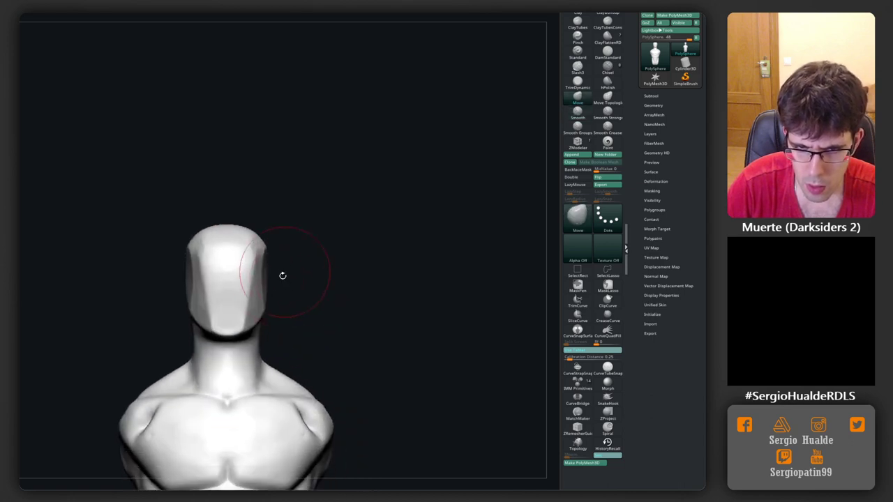
pyautogui.scroll(-3, 297, 306)
pyautogui.scroll(5, 295, 244)
# Stroke a muscle line down the side of the neck with the Standard brush and smooth it
pyautogui.press('b')
pyautogui.press('d')
pyautogui.press('s')
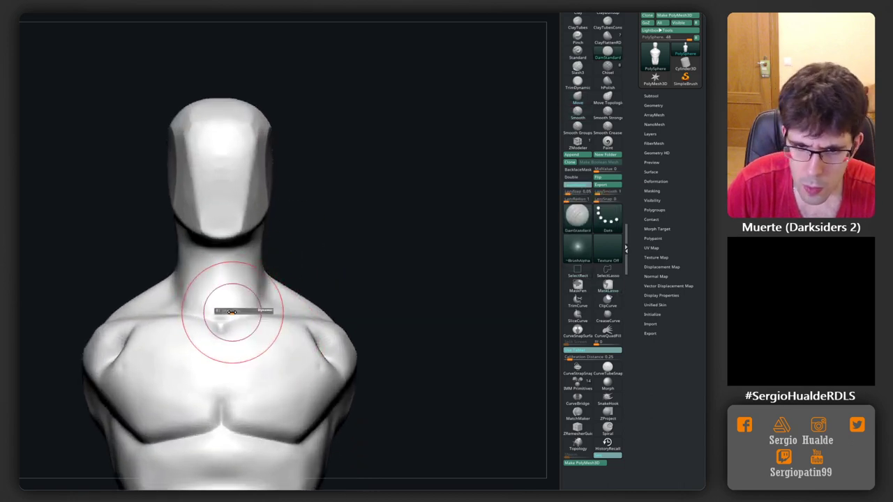
pyautogui.moveTo(240, 319)
pyautogui.mouseDown()
pyautogui.moveTo(240, 300)
pyautogui.moveTo(256, 293)
pyautogui.moveTo(215, 323)
pyautogui.mouseUp()
pyautogui.press('b')
pyautogui.press('s')
pyautogui.press('t')
pyautogui.press('shift')
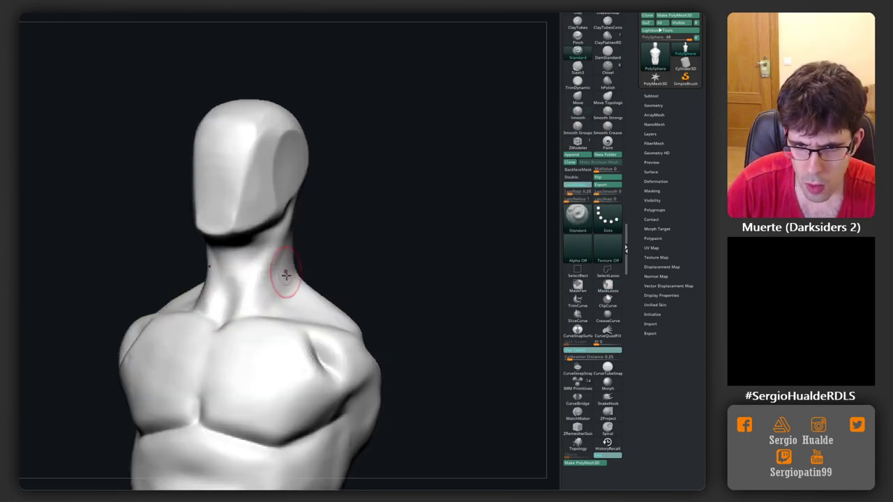
pyautogui.moveTo(289, 279)
pyautogui.mouseDown()
pyautogui.moveTo(252, 307)
pyautogui.moveTo(296, 247)
pyautogui.moveTo(328, 298)
pyautogui.moveTo(275, 323)
pyautogui.moveTo(284, 324)
pyautogui.moveTo(289, 263)
pyautogui.mouseUp()
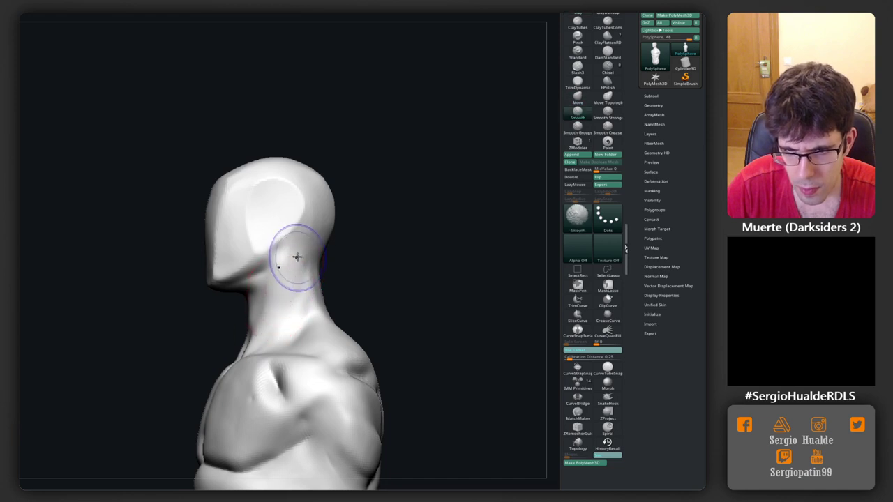
pyautogui.moveTo(284, 319)
pyautogui.mouseDown()
pyautogui.moveTo(315, 291)
pyautogui.moveTo(336, 291)
pyautogui.moveTo(356, 247)
pyautogui.moveTo(377, 300)
pyautogui.moveTo(318, 314)
pyautogui.moveTo(313, 296)
pyautogui.mouseUp()
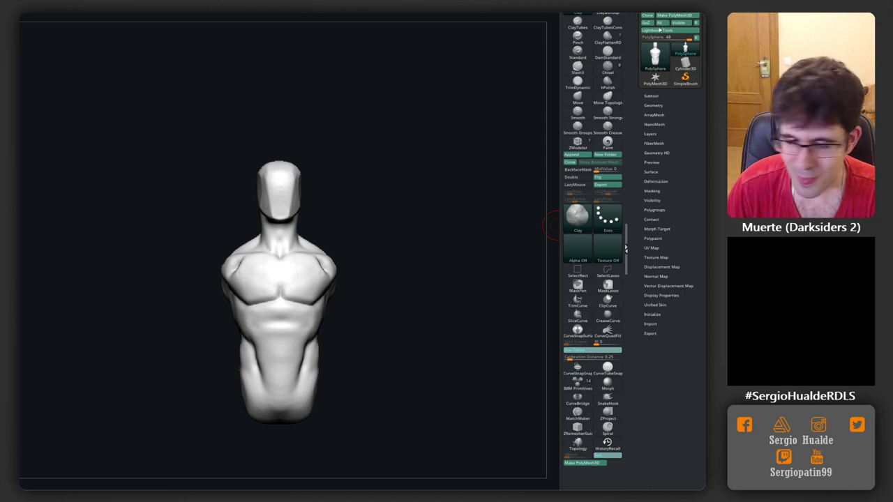
# Carve rib and chest creases along the left side of the torso with DamStandard
pyautogui.moveTo(399, 232); pyautogui.dragTo(249, 229)
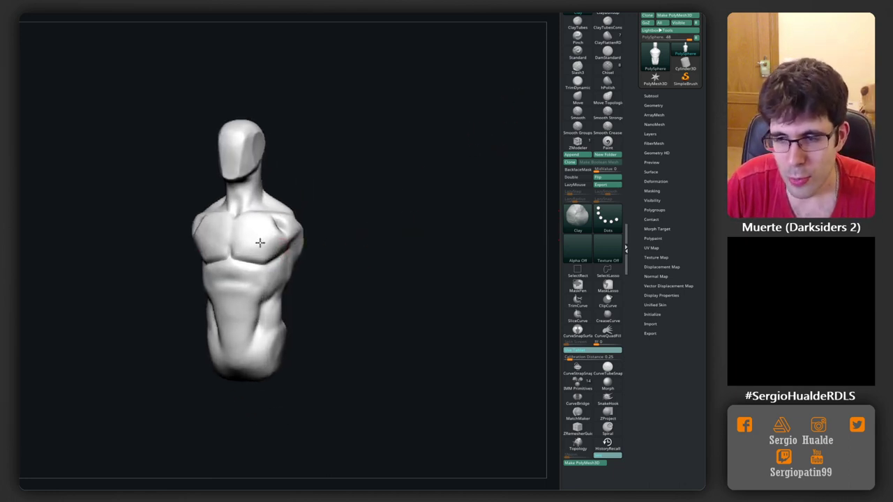
pyautogui.moveTo(249, 229); pyautogui.dragTo(147, 253, button='right')
pyautogui.press('b')
pyautogui.press('d')
pyautogui.press('s')
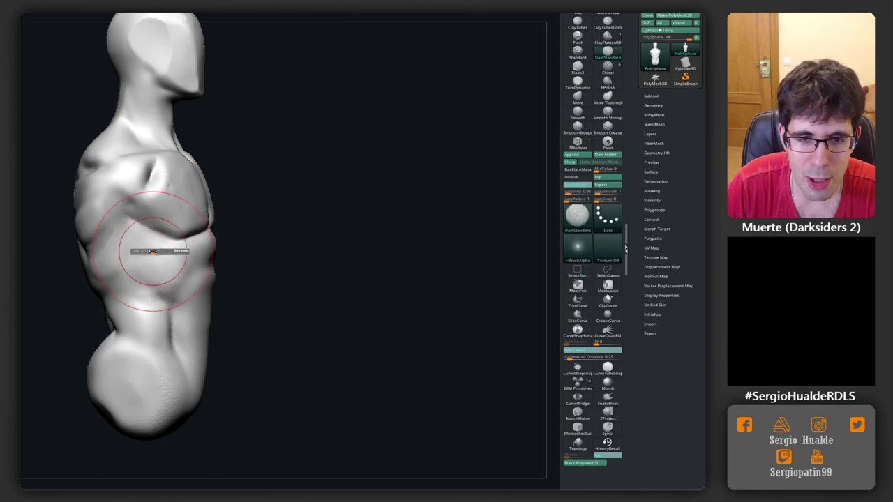
pyautogui.moveTo(147, 253); pyautogui.dragTo(133, 296)
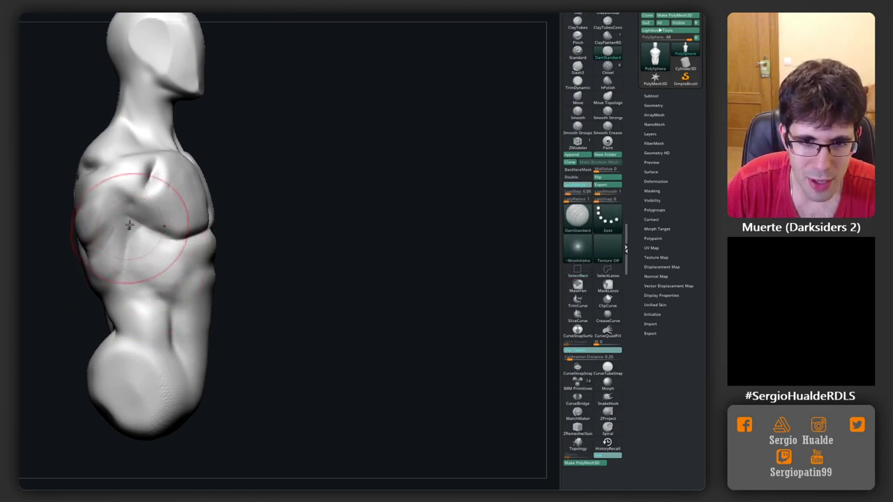
pyautogui.moveTo(139, 219); pyautogui.dragTo(129, 270)
pyautogui.moveTo(115, 297); pyautogui.dragTo(118, 275, button='right')
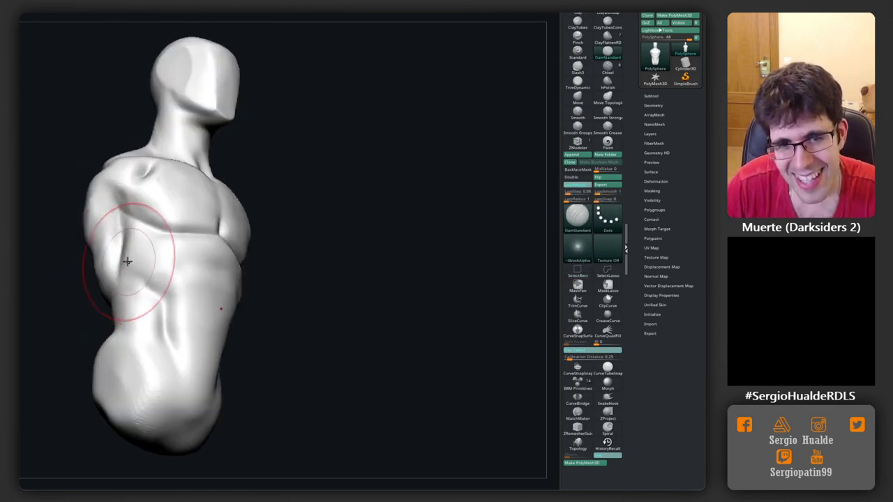
# Build up clay over the chest and side of the torso with a resized ClayBuildup brush
pyautogui.press('b')
pyautogui.press('c')
pyautogui.press('l')
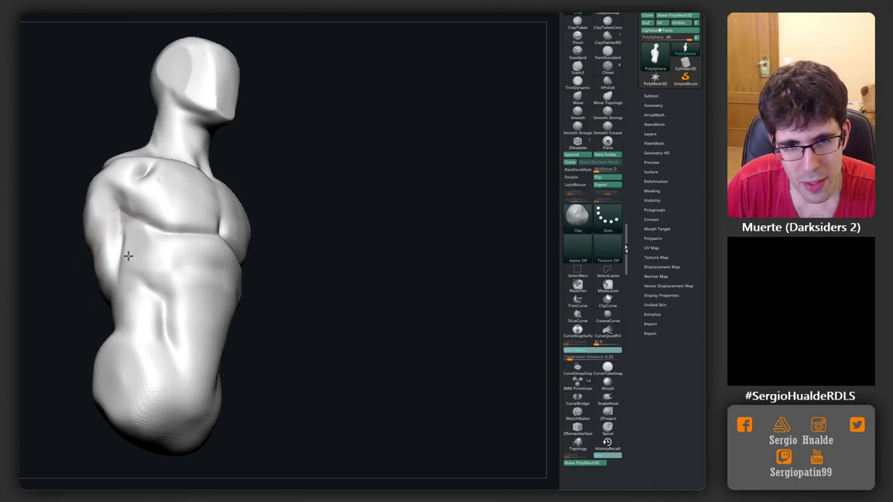
pyautogui.press('s')
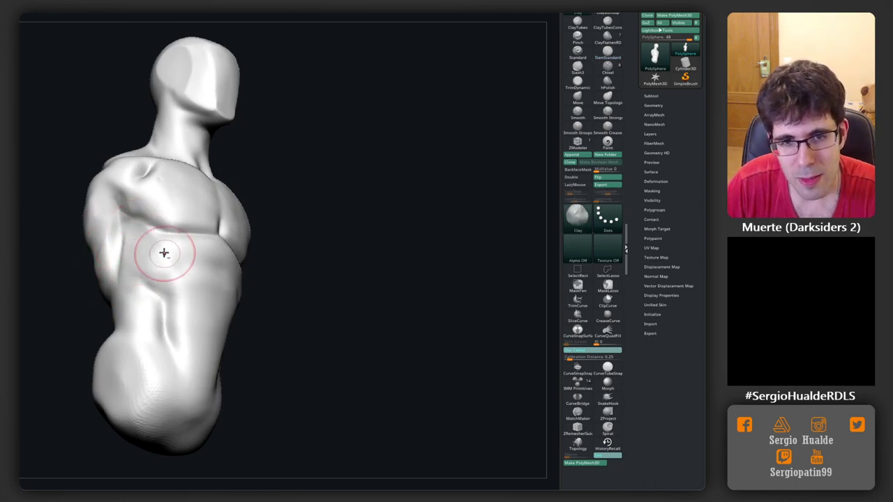
pyautogui.moveTo(163, 253)
pyautogui.mouseDown(button='right')
pyautogui.moveTo(247, 291)
pyautogui.moveTo(235, 243)
pyautogui.moveTo(210, 227)
pyautogui.mouseUp(button='right')
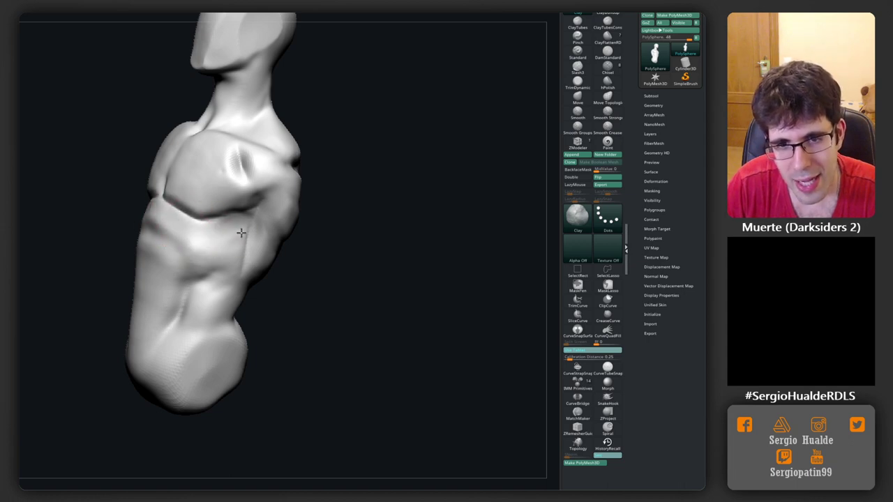
pyautogui.moveTo(213, 259); pyautogui.dragTo(223, 229, button='right')
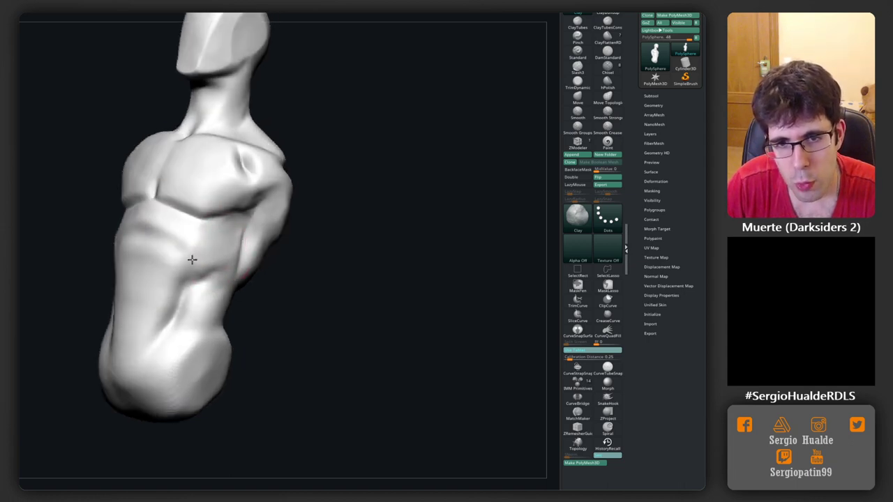
pyautogui.moveTo(192, 259)
pyautogui.mouseDown(button='right')
pyautogui.moveTo(243, 258)
pyautogui.moveTo(285, 276)
pyautogui.moveTo(230, 315)
pyautogui.moveTo(214, 342)
pyautogui.mouseUp(button='right')
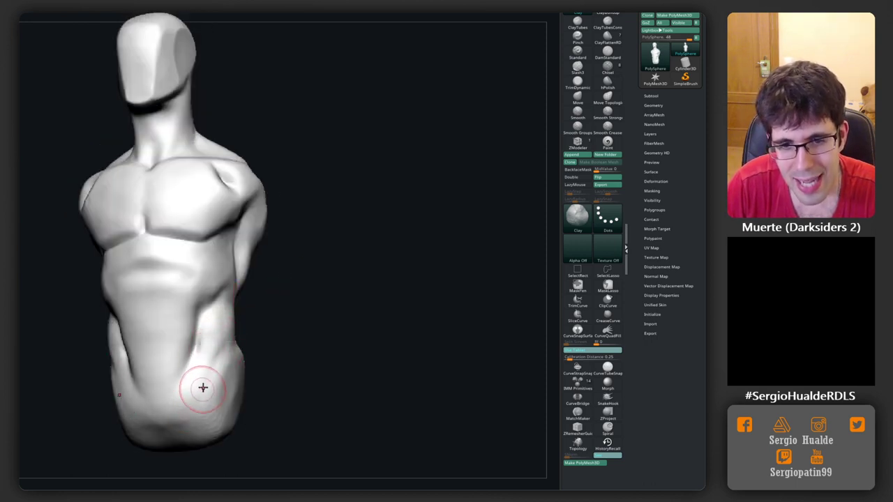
# Pull the lower belly and hip contour outward with the Move brush
pyautogui.click(607, 54)
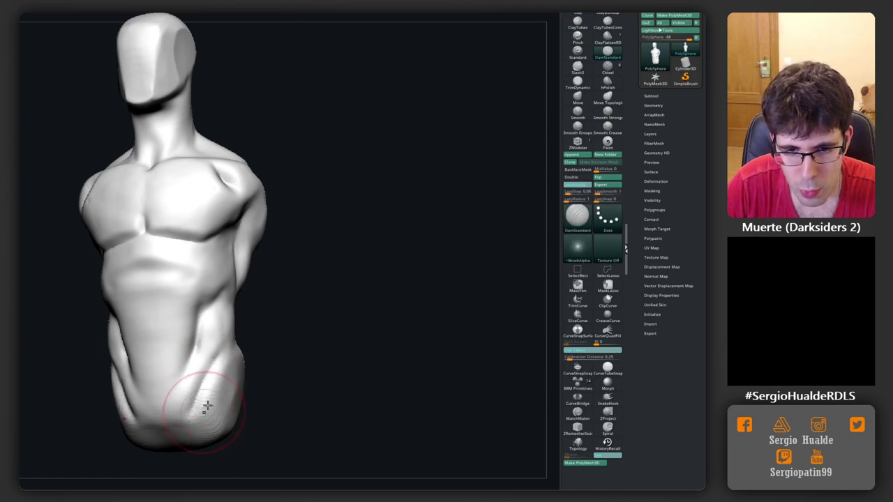
pyautogui.press('b')
pyautogui.press('m')
pyautogui.press('v')
pyautogui.moveTo(205, 404)
pyautogui.mouseDown(button='right')
pyautogui.moveTo(193, 393)
pyautogui.moveTo(187, 408)
pyautogui.mouseUp(button='right')
pyautogui.moveTo(187, 408); pyautogui.dragTo(180, 390)
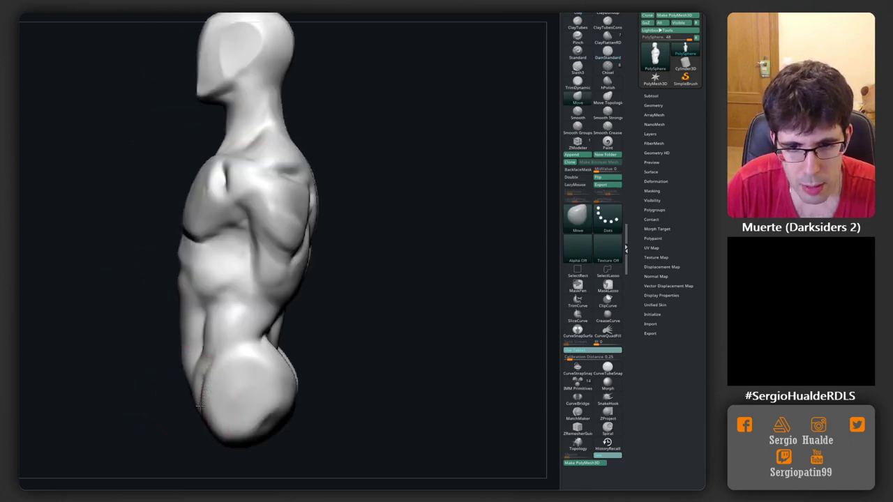
pyautogui.moveTo(241, 388)
pyautogui.mouseDown(button='right')
pyautogui.moveTo(207, 325)
pyautogui.moveTo(239, 314)
pyautogui.moveTo(225, 307)
pyautogui.moveTo(219, 270)
pyautogui.moveTo(235, 272)
pyautogui.mouseUp(button='right')
# Add clay to the back and shoulder-blade muscles with ClayBuildup
pyautogui.press('b')
pyautogui.press('c')
pyautogui.press('l')
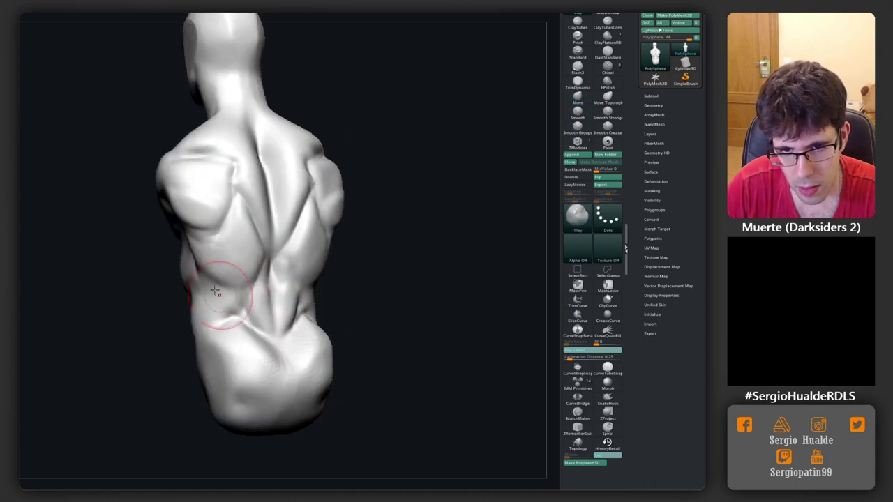
pyautogui.moveTo(215, 292)
pyautogui.mouseDown(button='right')
pyautogui.moveTo(239, 285)
pyautogui.moveTo(249, 269)
pyautogui.mouseUp(button='right')
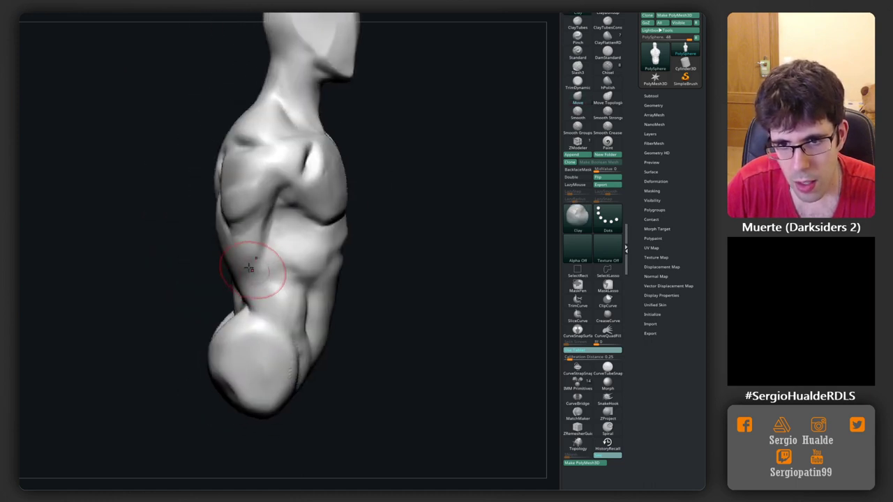
pyautogui.moveTo(262, 211); pyautogui.dragTo(210, 209, button='right')
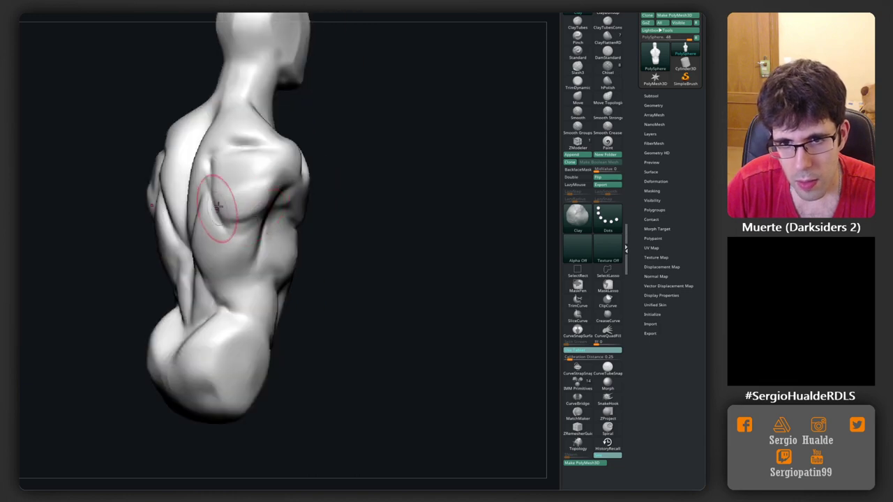
pyautogui.moveTo(235, 165)
pyautogui.mouseDown(button='right')
pyautogui.moveTo(258, 179)
pyautogui.moveTo(260, 257)
pyautogui.moveTo(288, 247)
pyautogui.moveTo(251, 295)
pyautogui.moveTo(258, 261)
pyautogui.mouseUp(button='right')
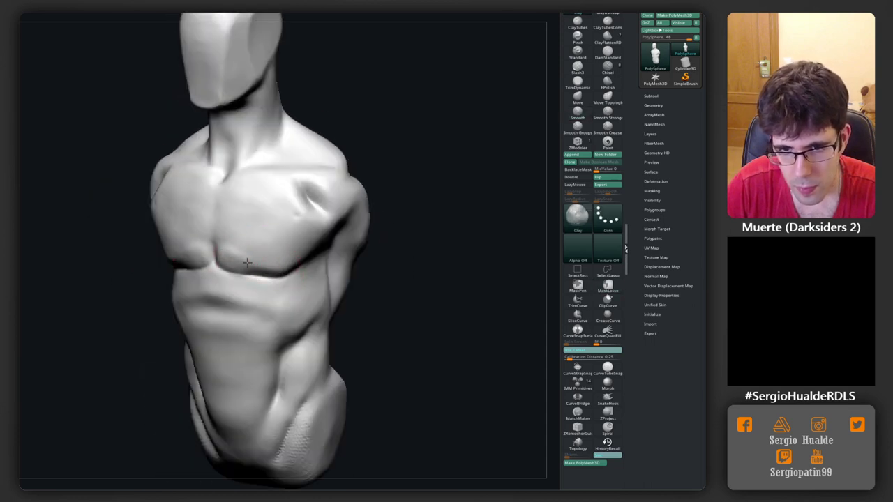
# Smooth the pectorals and crease their lower edge with DamStandard
pyautogui.moveTo(299, 253); pyautogui.dragTo(281, 258, button='right')
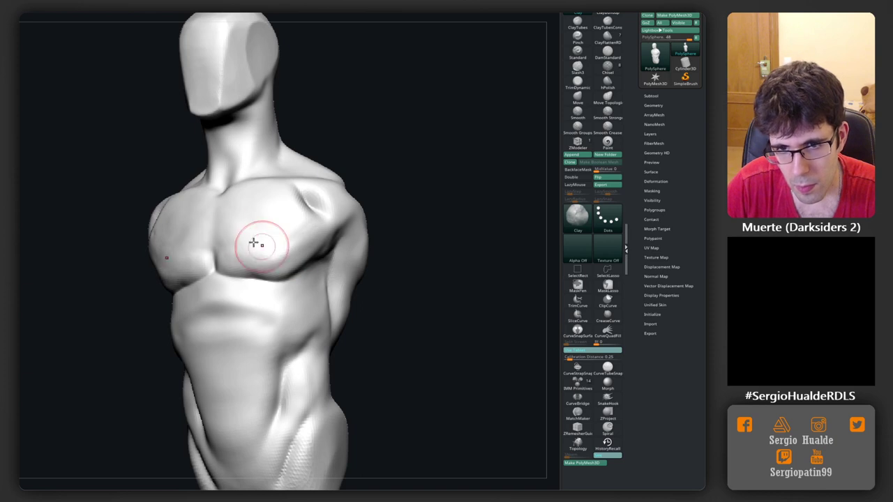
pyautogui.press('shift')
pyautogui.keyDown('shift'); pyautogui.moveTo(255, 261); pyautogui.dragTo(235, 265, button='right'); pyautogui.keyUp('shift')
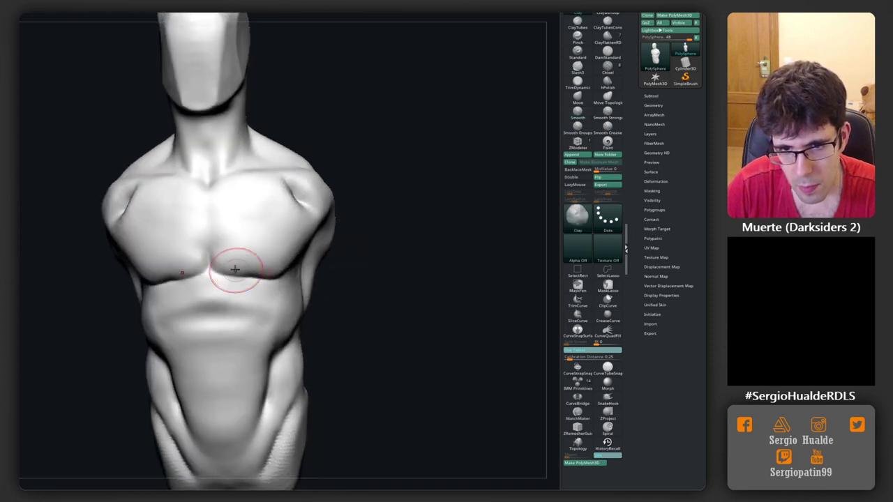
pyautogui.press('b')
pyautogui.press('d')
pyautogui.press('s')
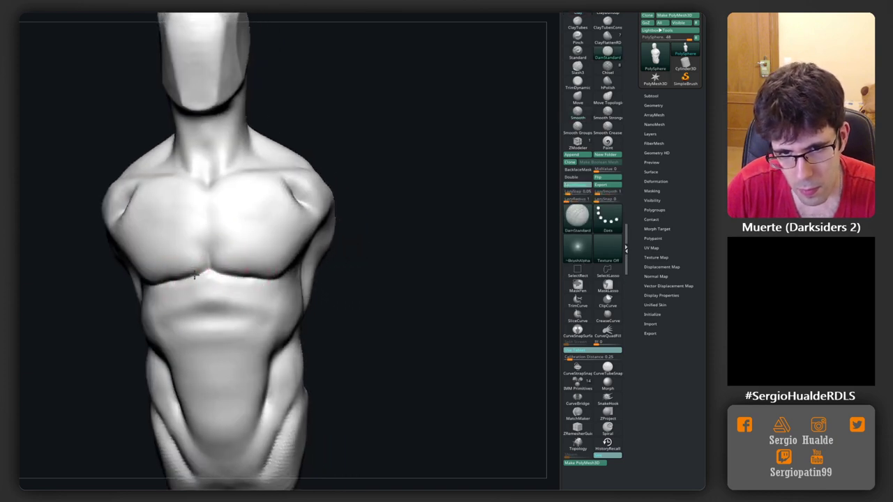
pyautogui.moveTo(208, 265)
pyautogui.mouseDown(button='right')
pyautogui.moveTo(179, 279)
pyautogui.moveTo(162, 272)
pyautogui.mouseUp(button='right')
# Smooth the chest again and carve a vertical sternum groove down its centre
pyautogui.press('b')
pyautogui.press('m')
pyautogui.press('v')
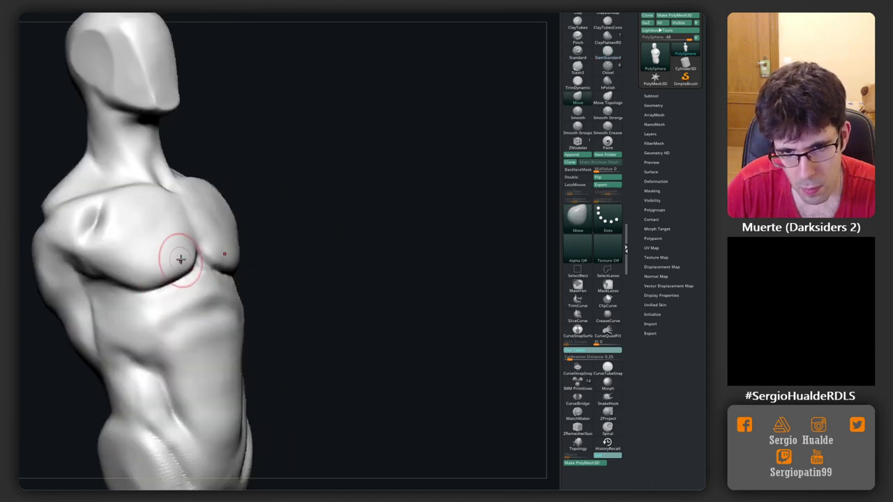
pyautogui.press('shift')
pyautogui.moveTo(176, 253)
pyautogui.mouseDown(button='right')
pyautogui.moveTo(253, 288)
pyautogui.moveTo(213, 307)
pyautogui.mouseUp(button='right')
pyautogui.press('ctrl')
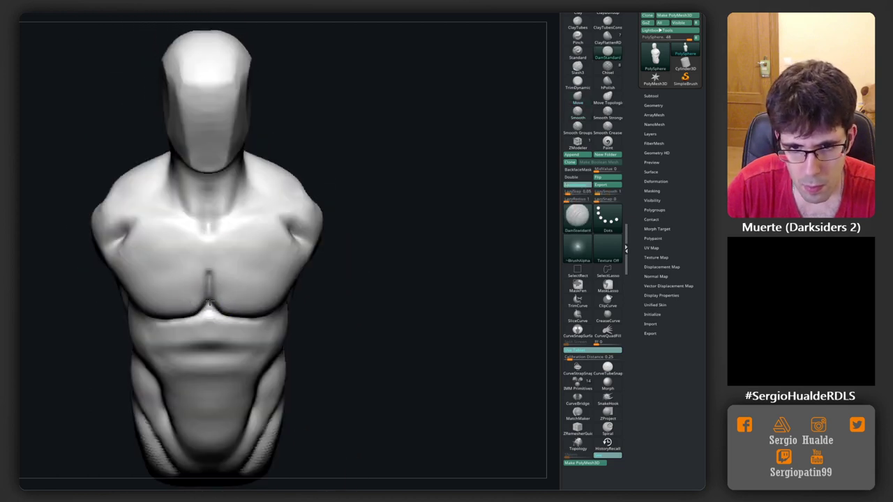
pyautogui.moveTo(208, 293); pyautogui.dragTo(209, 227)
pyautogui.moveTo(209, 228)
pyautogui.mouseDown(button='right')
pyautogui.moveTo(238, 230)
pyautogui.moveTo(239, 272)
pyautogui.moveTo(230, 261)
pyautogui.moveTo(299, 239)
pyautogui.moveTo(230, 293)
pyautogui.moveTo(184, 312)
pyautogui.moveTo(196, 300)
pyautogui.mouseUp(button='right')
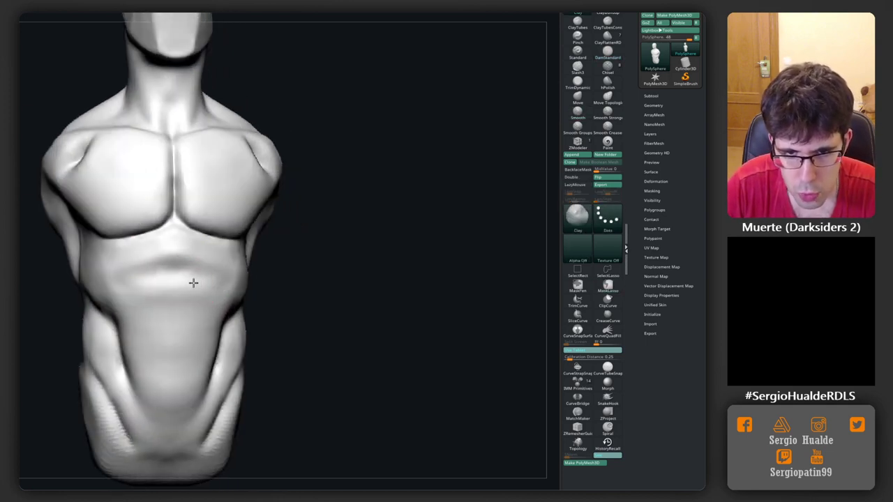
# Carve a navel into the abdomen with DamStandard at the higher subdivision level
pyautogui.press('d')
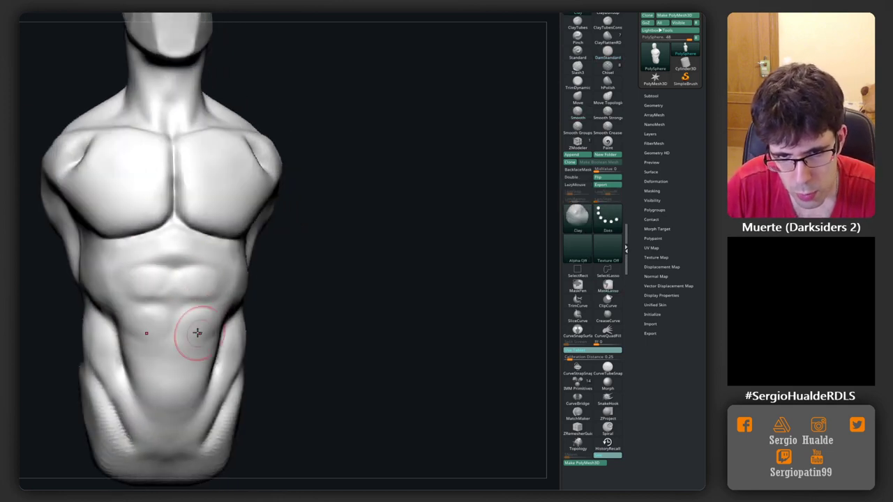
pyautogui.press('b')
pyautogui.press('d')
pyautogui.press('s')
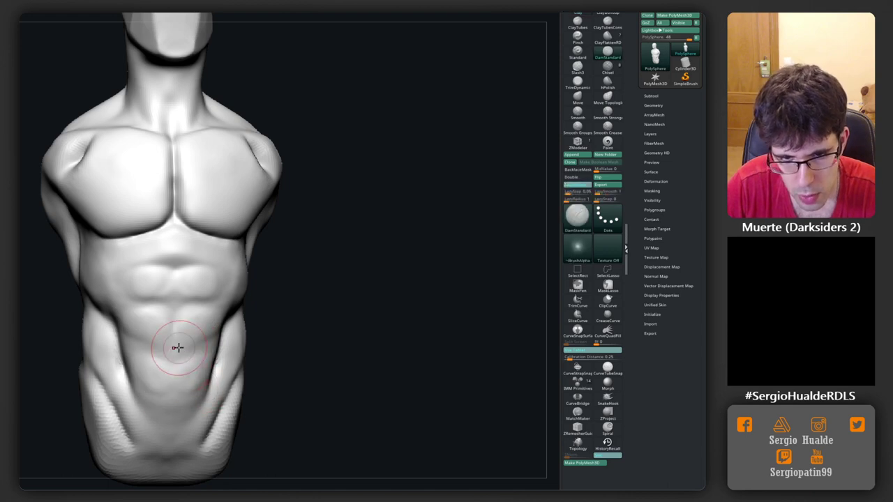
pyautogui.moveTo(177, 346); pyautogui.dragTo(176, 353)
pyautogui.hotkey('shift', 'd')
pyautogui.press('d')
pyautogui.moveTo(188, 342); pyautogui.dragTo(213, 313, button='right')
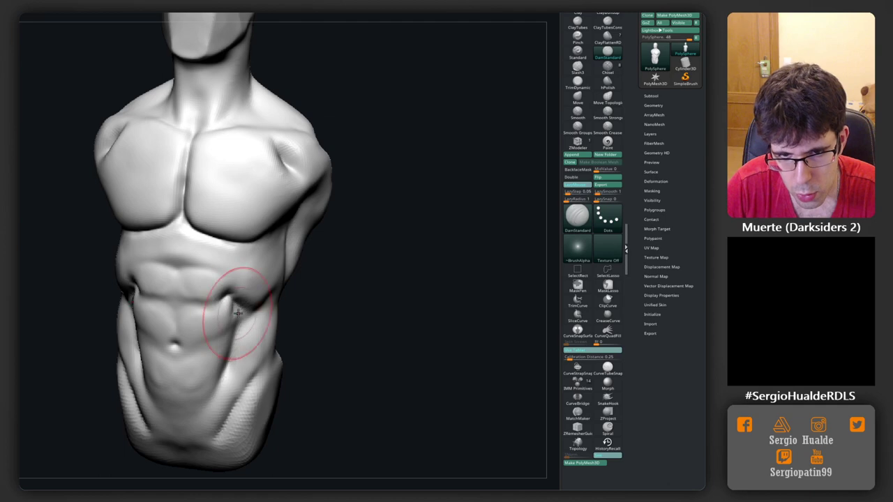
pyautogui.moveTo(239, 318)
pyautogui.mouseDown(button='right')
pyautogui.moveTo(214, 341)
pyautogui.moveTo(240, 307)
pyautogui.moveTo(265, 319)
pyautogui.mouseUp(button='right')
# Reshape the flank near the waist with the Move brush
pyautogui.press('b')
pyautogui.press('c')
pyautogui.press('l')
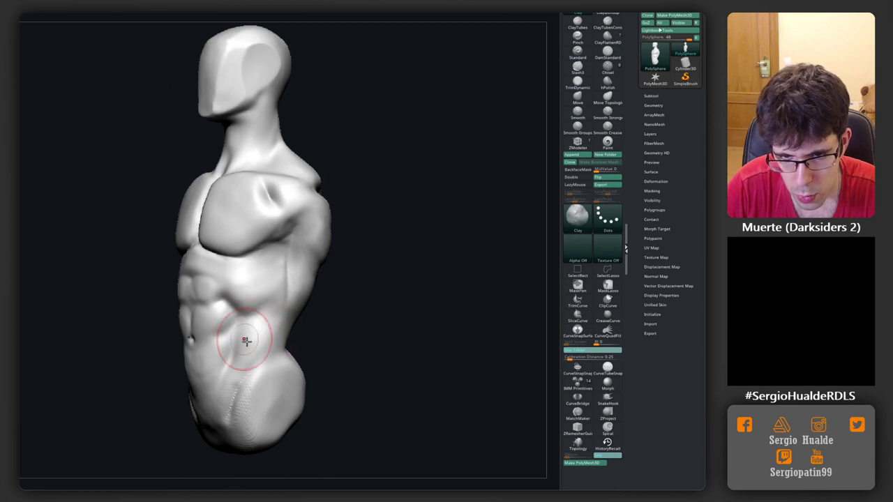
pyautogui.press('b')
pyautogui.press('m')
pyautogui.press('v')
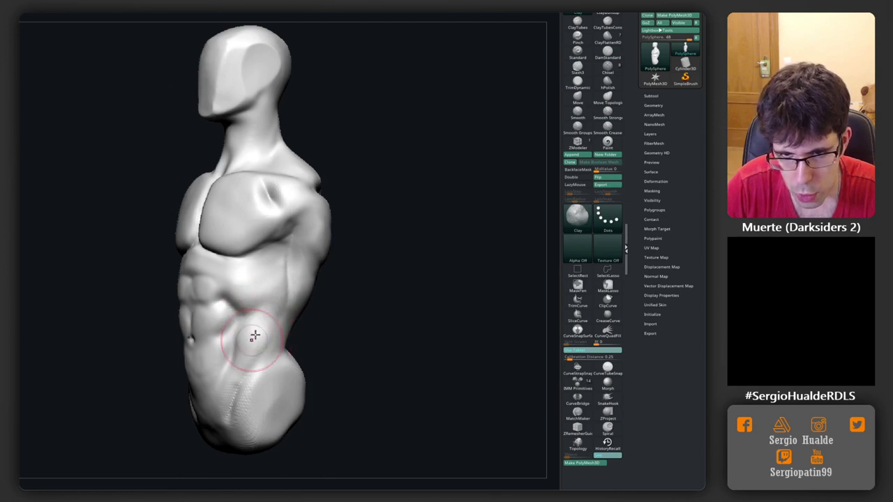
pyautogui.moveTo(258, 342)
pyautogui.mouseDown(button='right')
pyautogui.moveTo(291, 348)
pyautogui.moveTo(333, 319)
pyautogui.moveTo(281, 332)
pyautogui.mouseUp(button='right')
pyautogui.moveTo(281, 332)
pyautogui.mouseDown()
pyautogui.moveTo(315, 324)
pyautogui.moveTo(265, 330)
pyautogui.mouseUp()
pyautogui.moveTo(267, 328)
pyautogui.mouseDown(button='right')
pyautogui.moveTo(261, 320)
pyautogui.moveTo(281, 314)
pyautogui.moveTo(276, 323)
pyautogui.moveTo(319, 349)
pyautogui.moveTo(288, 304)
pyautogui.moveTo(283, 330)
pyautogui.moveTo(259, 267)
pyautogui.mouseUp(button='right')
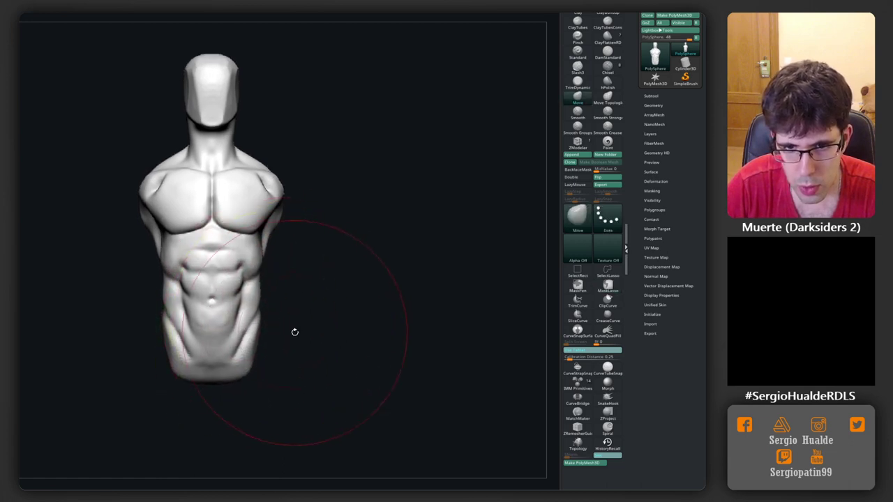
# Reshape the back near the spine and the shoulders with the Move brush, then resize it
pyautogui.moveTo(292, 333); pyautogui.dragTo(239, 319, button='right')
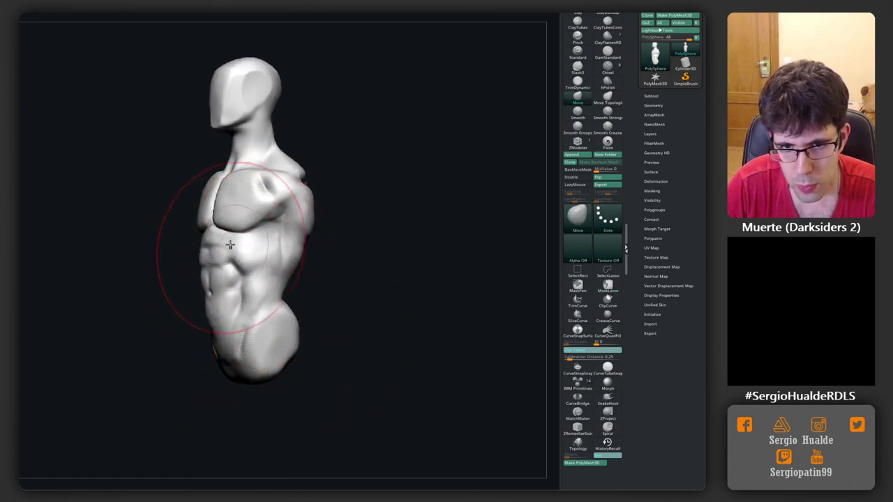
pyautogui.moveTo(243, 214)
pyautogui.mouseDown(button='right')
pyautogui.moveTo(234, 246)
pyautogui.moveTo(283, 276)
pyautogui.moveTo(208, 239)
pyautogui.moveTo(291, 299)
pyautogui.moveTo(249, 286)
pyautogui.moveTo(285, 320)
pyautogui.moveTo(286, 295)
pyautogui.mouseUp(button='right')
pyautogui.press('b')
pyautogui.press('c')
pyautogui.press('l')
pyautogui.press('b')
pyautogui.press('m')
pyautogui.press('v')
pyautogui.moveTo(223, 319)
pyautogui.mouseDown(button='right')
pyautogui.moveTo(218, 330)
pyautogui.moveTo(253, 285)
pyautogui.mouseUp(button='right')
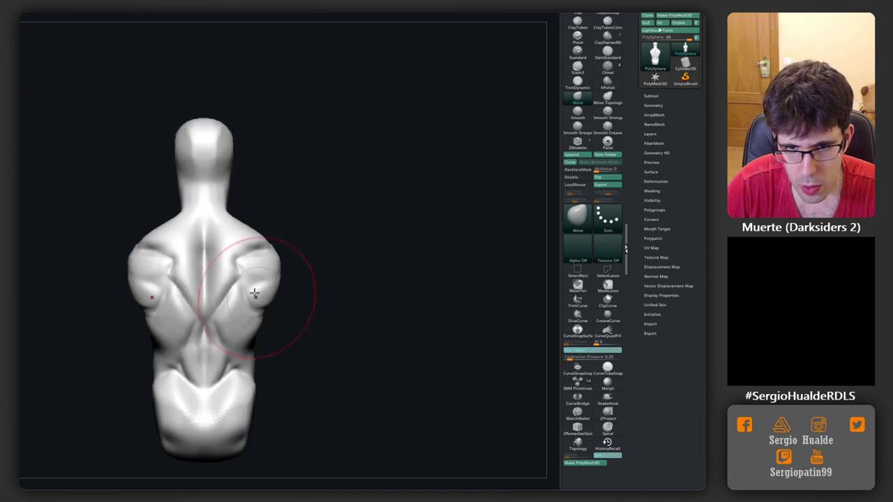
pyautogui.moveTo(253, 285); pyautogui.dragTo(247, 245)
pyautogui.moveTo(247, 245)
pyautogui.mouseDown(button='right')
pyautogui.moveTo(260, 255)
pyautogui.moveTo(257, 239)
pyautogui.mouseUp(button='right')
pyautogui.press('s')
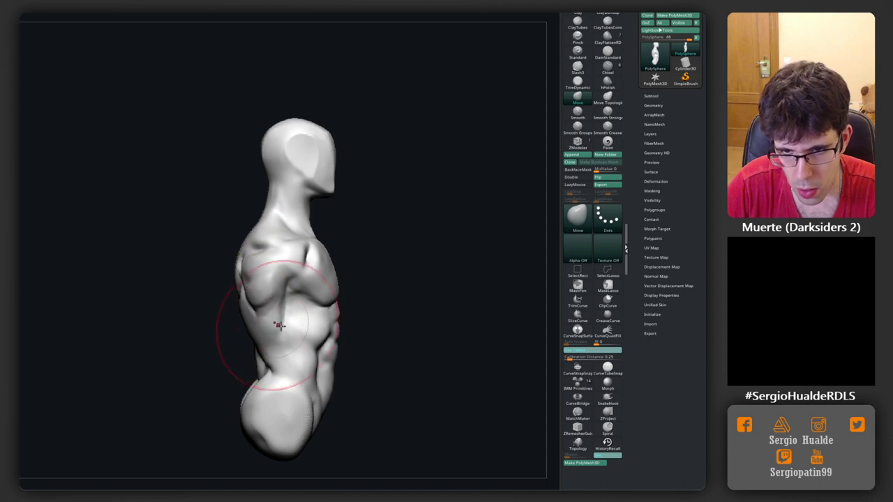
# Build up the obliques along the side of the abdomen with a resized ClayBuildup brush
pyautogui.moveTo(259, 339); pyautogui.dragTo(290, 293, button='right')
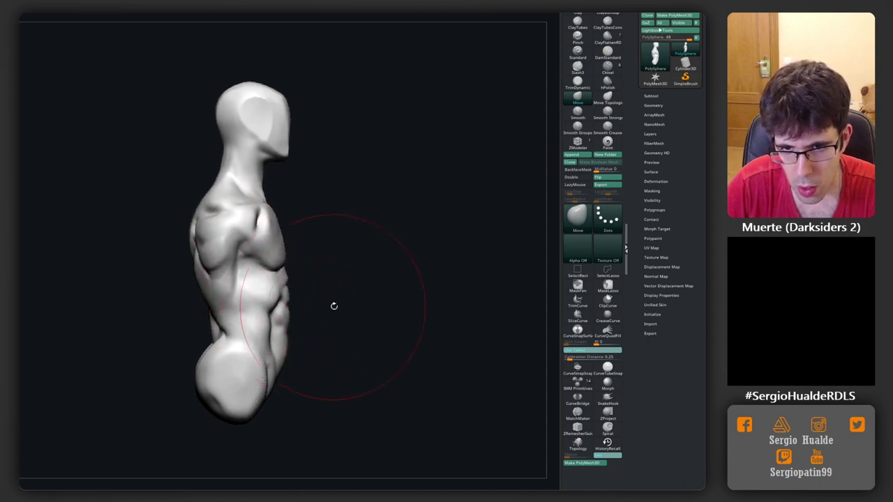
pyautogui.moveTo(334, 306); pyautogui.dragTo(346, 225, button='right')
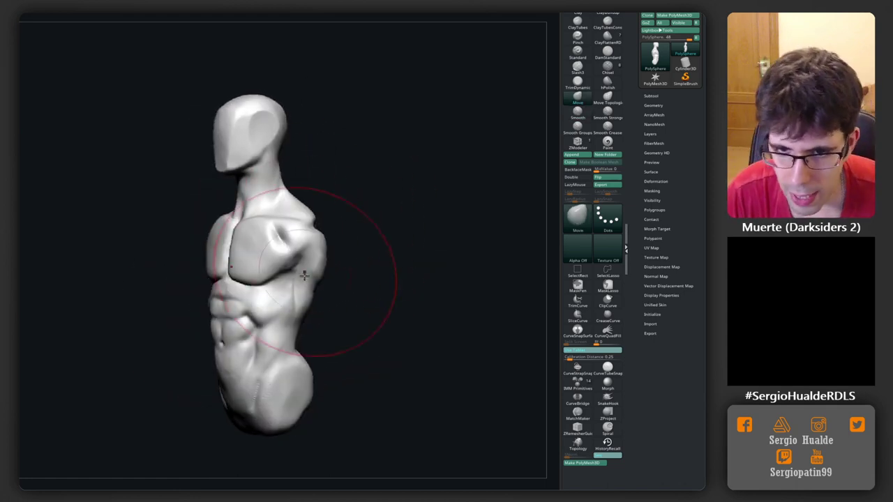
pyautogui.moveTo(304, 275)
pyautogui.mouseDown(button='right')
pyautogui.moveTo(298, 302)
pyautogui.moveTo(130, 299)
pyautogui.moveTo(155, 319)
pyautogui.moveTo(140, 342)
pyautogui.moveTo(185, 362)
pyautogui.moveTo(249, 315)
pyautogui.moveTo(267, 270)
pyautogui.mouseUp(button='right')
pyautogui.press('b')
pyautogui.press('c')
pyautogui.press('l')
pyautogui.moveTo(247, 321)
pyautogui.mouseDown(button='right')
pyautogui.moveTo(275, 304)
pyautogui.moveTo(259, 279)
pyautogui.mouseUp(button='right')
pyautogui.press('s')
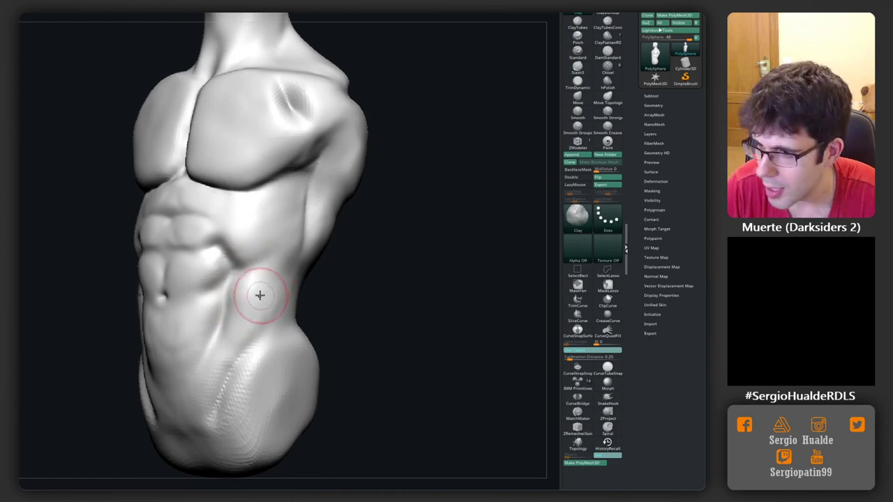
pyautogui.moveTo(260, 295); pyautogui.dragTo(250, 300, button='right')
pyautogui.moveTo(231, 335)
pyautogui.mouseDown(button='right')
pyautogui.moveTo(264, 299)
pyautogui.moveTo(295, 239)
pyautogui.moveTo(269, 271)
pyautogui.moveTo(295, 275)
pyautogui.moveTo(289, 293)
pyautogui.moveTo(245, 300)
pyautogui.moveTo(231, 289)
pyautogui.moveTo(235, 279)
pyautogui.moveTo(268, 295)
pyautogui.moveTo(303, 208)
pyautogui.mouseUp(button='right')
pyautogui.press('b')
pyautogui.press('d')
pyautogui.press('s')
# Refine the chest, shoulder and abdominal muscles using the ClayBuildup brush
pyautogui.press('b')
pyautogui.press('c')
pyautogui.press('l')
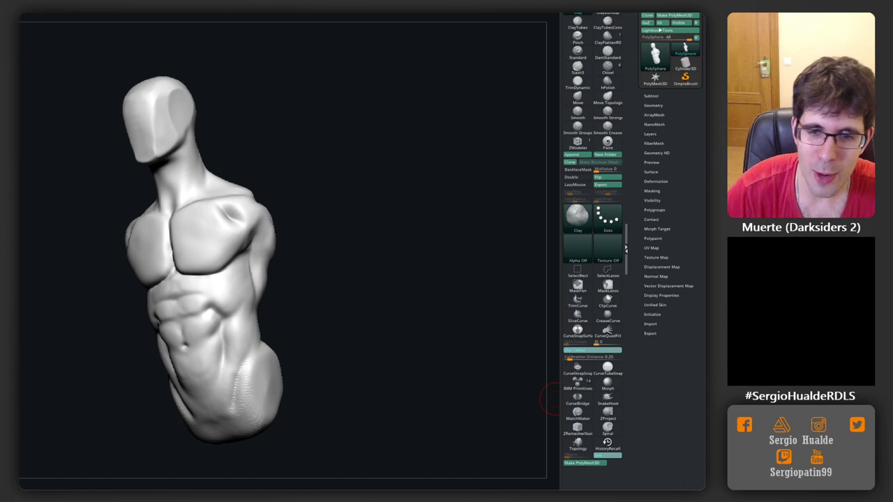
# Mask the torso and pull long arms out of both shoulders with the Transpose gizmo
pyautogui.moveTo(284, 123)
pyautogui.mouseDown()
pyautogui.moveTo(302, 231)
pyautogui.moveTo(255, 245)
pyautogui.mouseUp()
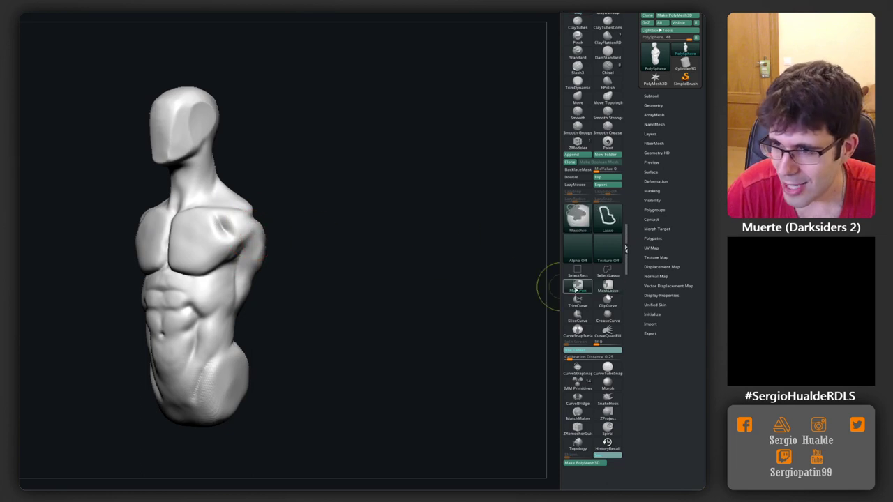
pyautogui.moveTo(543, 282); pyautogui.dragTo(386, 267)
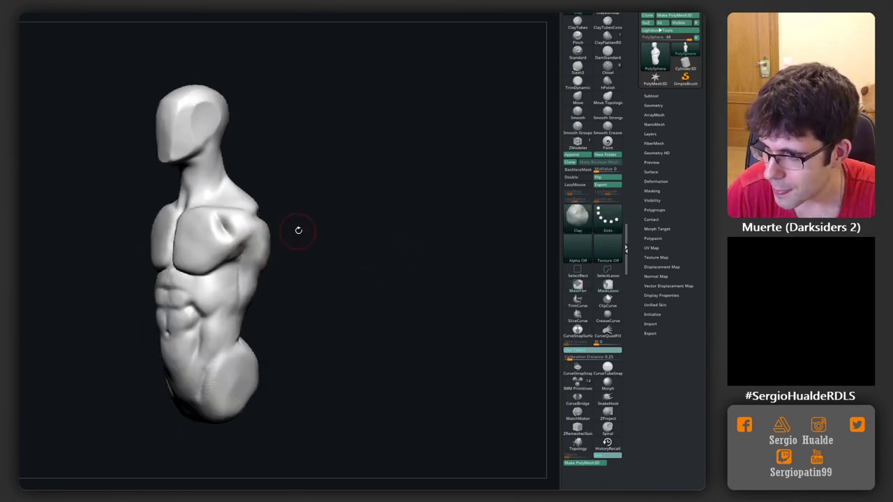
pyautogui.keyDown('alt'); pyautogui.moveTo(298, 230); pyautogui.dragTo(285, 251); pyautogui.keyUp('alt')
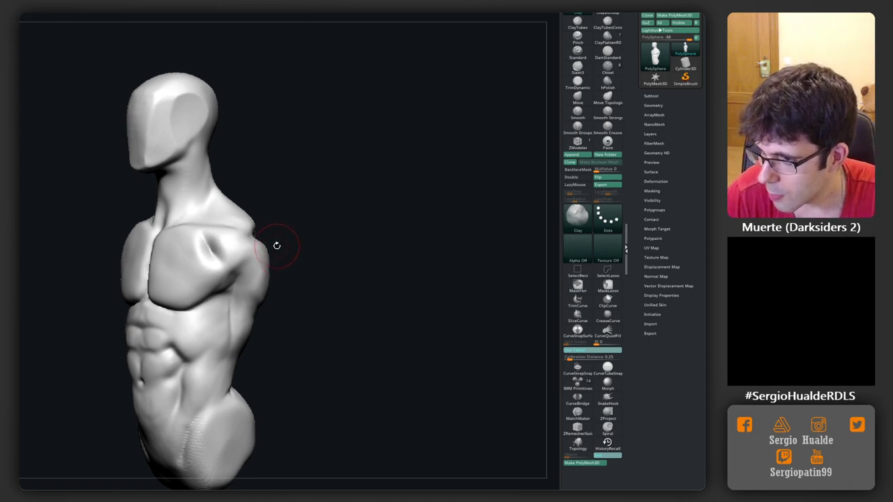
pyautogui.press('ctrl')
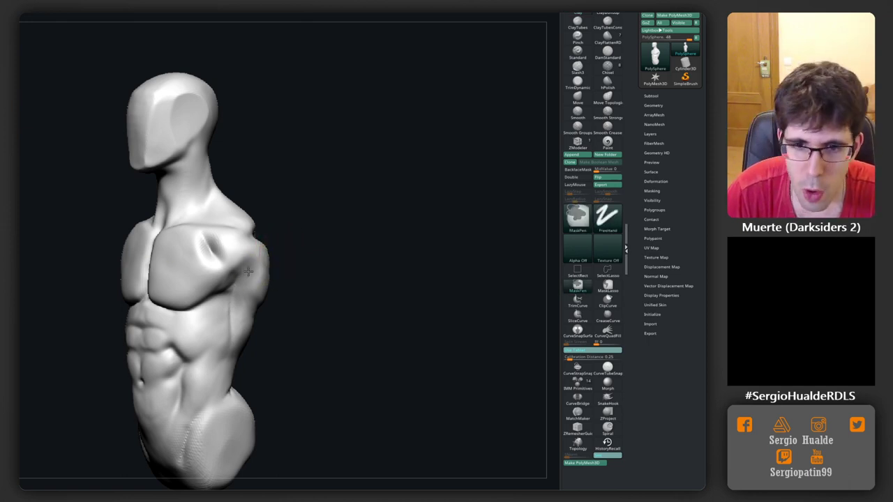
pyautogui.moveTo(300, 272)
pyautogui.mouseDown()
pyautogui.moveTo(319, 259)
pyautogui.moveTo(319, 283)
pyautogui.mouseUp()
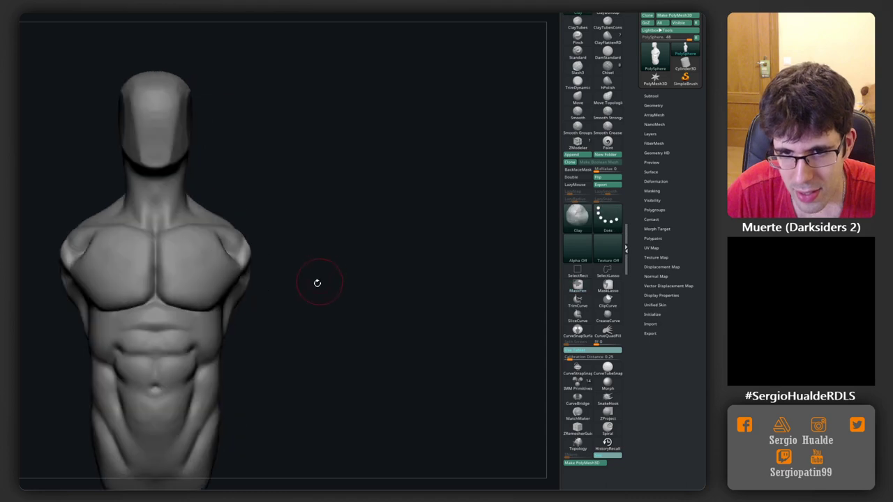
pyautogui.press('w')
pyautogui.moveTo(181, 209); pyautogui.dragTo(318, 283)
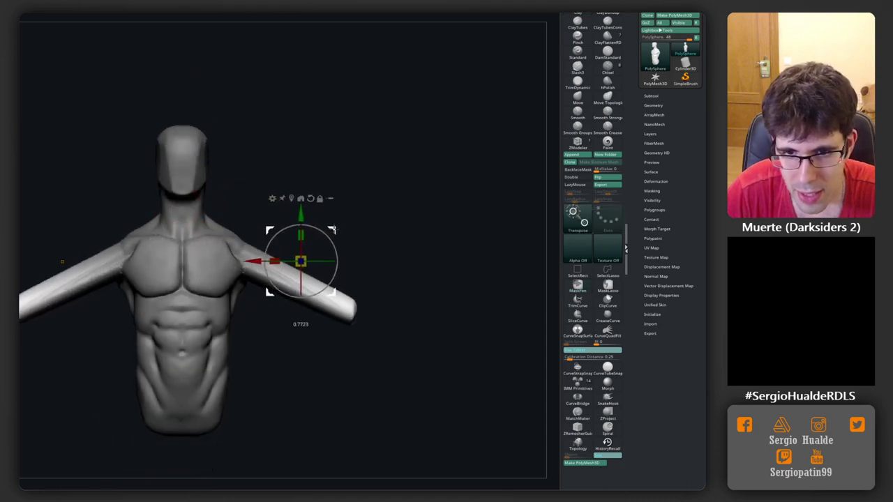
pyautogui.press('q')
# Clear the mask from the body and smooth the new arms, checking from the back
pyautogui.moveTo(318, 239)
pyautogui.keyDown('ctrl'); pyautogui.mouseDown()
pyautogui.moveTo(335, 224)
pyautogui.moveTo(276, 260)
pyautogui.mouseUp(); pyautogui.keyUp('ctrl')
pyautogui.press('s')
pyautogui.press('shift')
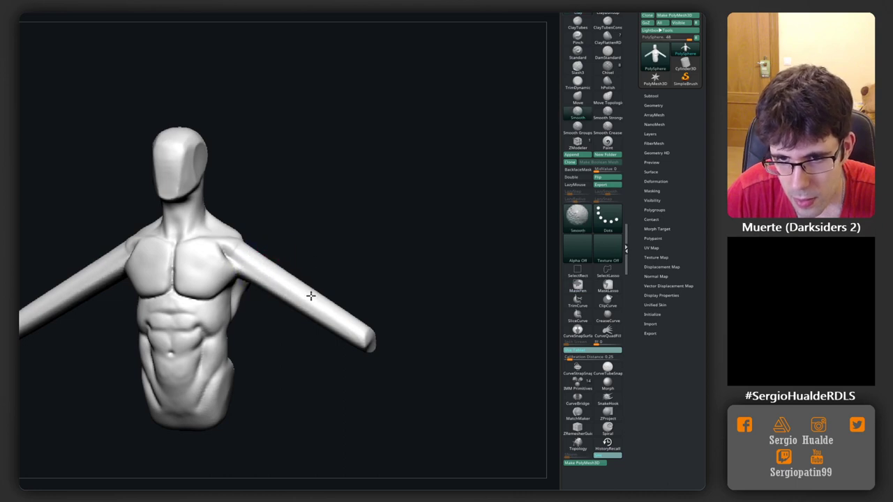
pyautogui.moveTo(383, 338); pyautogui.dragTo(250, 271)
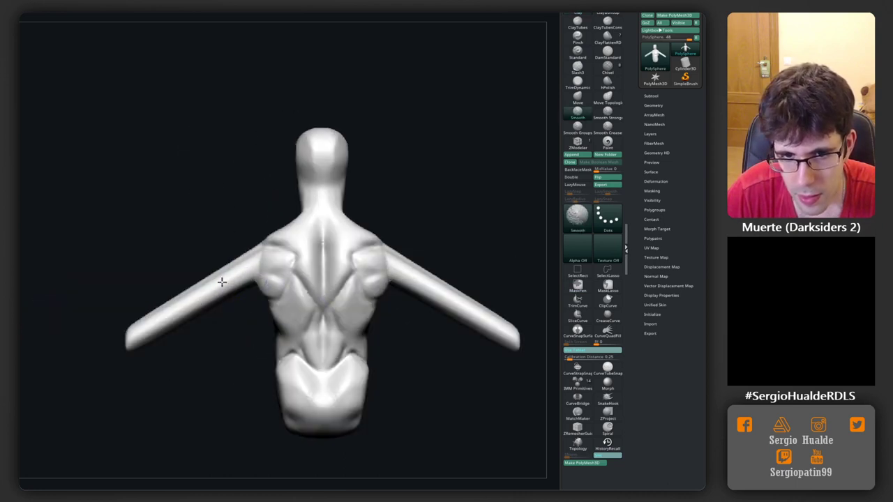
pyautogui.moveTo(108, 360)
pyautogui.mouseDown()
pyautogui.moveTo(252, 325)
pyautogui.moveTo(233, 289)
pyautogui.mouseUp()
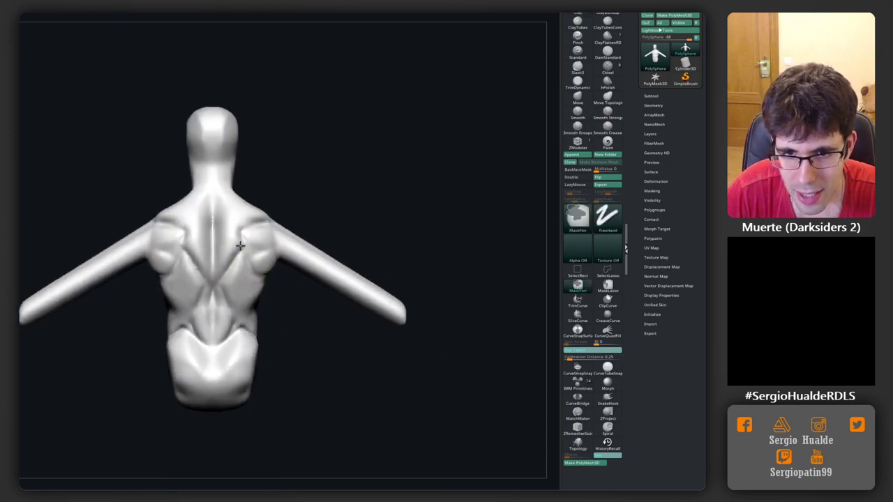
pyautogui.moveTo(233, 233); pyautogui.dragTo(216, 269)
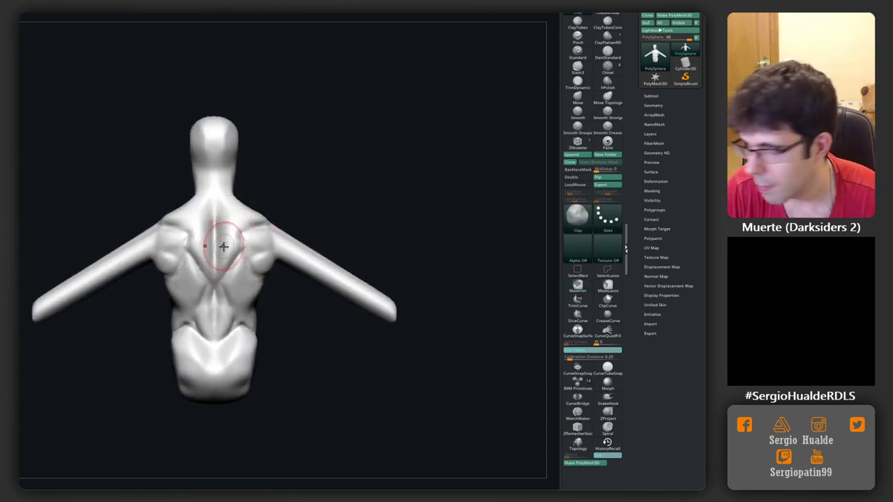
pyautogui.press('ctrl')
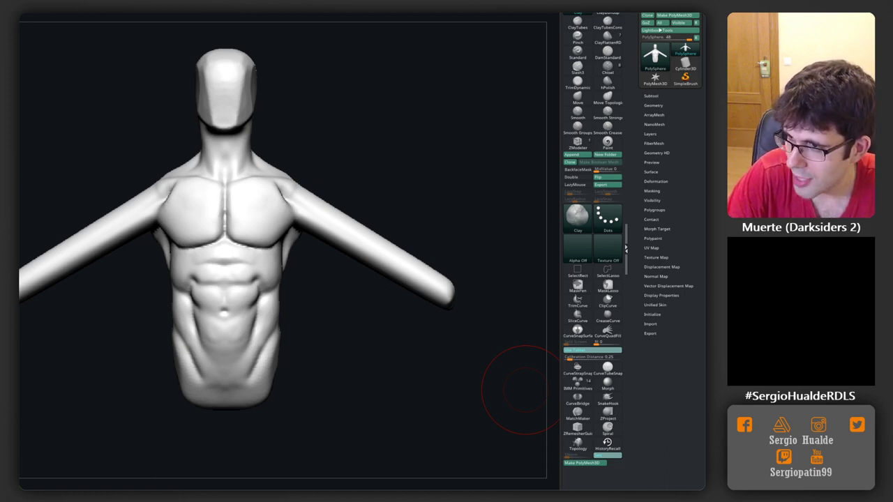
pyautogui.press('space')
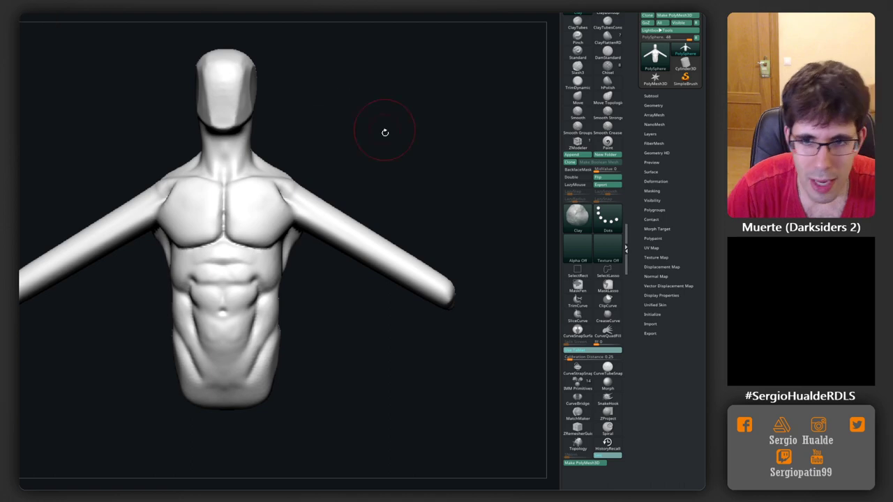
# From a back three-quarter view, lift the upper arm near the shoulder with Move
pyautogui.moveTo(385, 132)
pyautogui.mouseDown()
pyautogui.moveTo(265, 185)
pyautogui.moveTo(259, 209)
pyautogui.mouseUp()
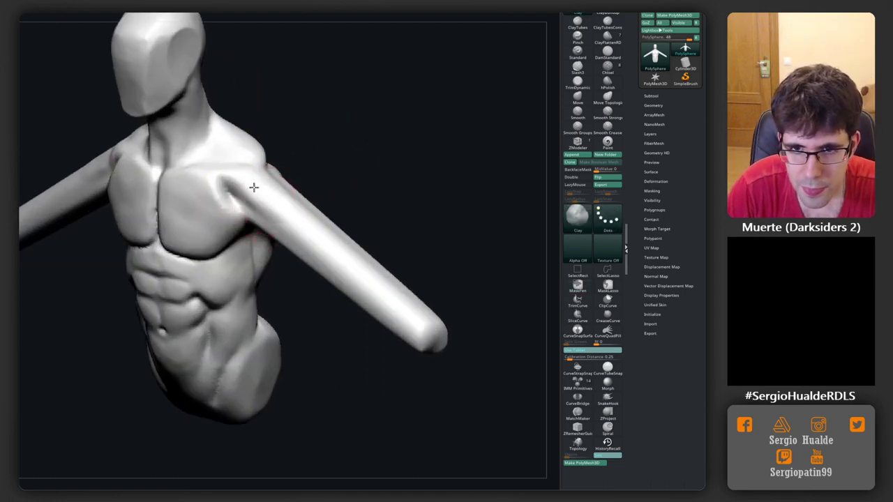
pyautogui.moveTo(293, 206)
pyautogui.mouseDown(button='right')
pyautogui.moveTo(289, 183)
pyautogui.moveTo(301, 205)
pyautogui.moveTo(309, 183)
pyautogui.moveTo(301, 196)
pyautogui.moveTo(277, 186)
pyautogui.moveTo(255, 194)
pyautogui.moveTo(233, 175)
pyautogui.moveTo(265, 215)
pyautogui.mouseUp(button='right')
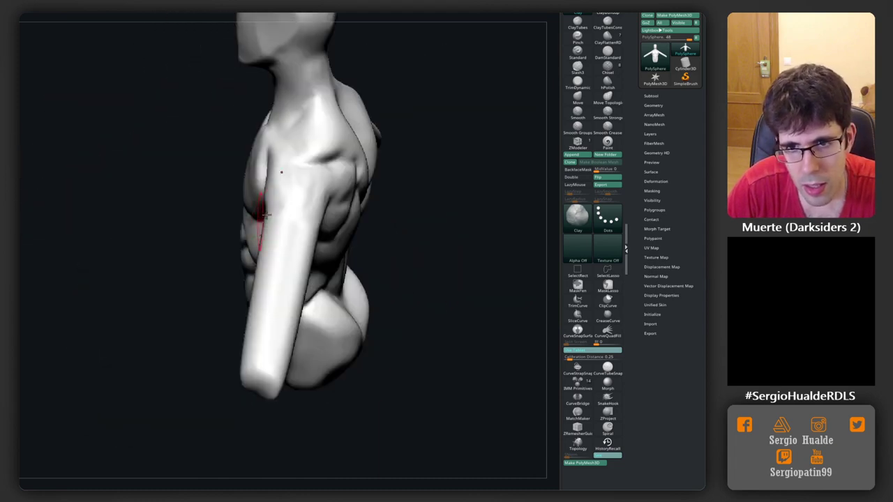
pyautogui.moveTo(313, 201)
pyautogui.mouseDown(button='right')
pyautogui.moveTo(326, 172)
pyautogui.moveTo(301, 202)
pyautogui.moveTo(318, 202)
pyautogui.mouseUp(button='right')
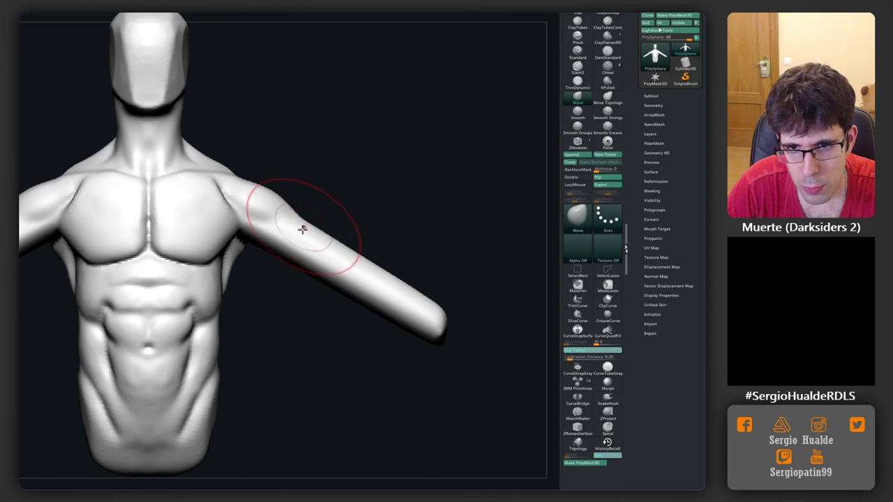
pyautogui.moveTo(302, 229); pyautogui.dragTo(279, 179)
# Bend the forearm inward at the elbow and pull its tip out to lengthen it
pyautogui.moveTo(313, 168)
pyautogui.mouseDown(button='right')
pyautogui.moveTo(295, 183)
pyautogui.moveTo(305, 180)
pyautogui.moveTo(343, 285)
pyautogui.moveTo(329, 239)
pyautogui.mouseUp(button='right')
pyautogui.press('s')
pyautogui.moveTo(340, 222); pyautogui.dragTo(343, 229)
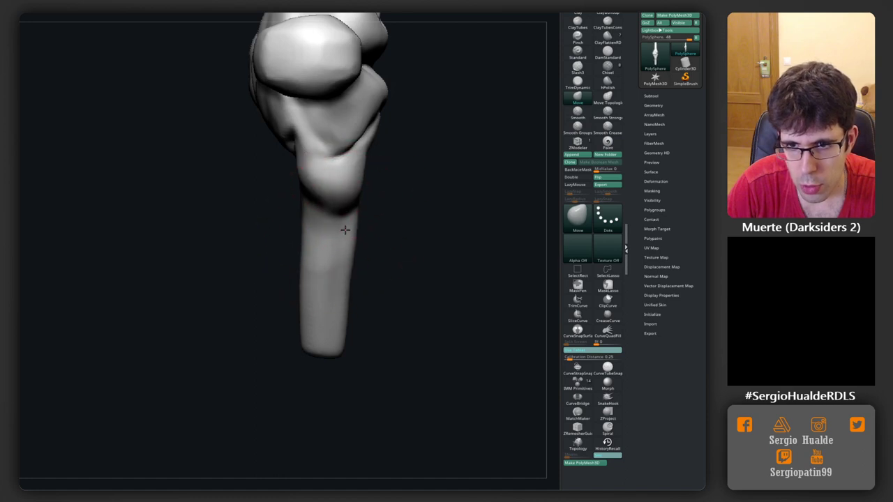
pyautogui.moveTo(328, 349)
pyautogui.mouseDown()
pyautogui.moveTo(255, 379)
pyautogui.moveTo(260, 368)
pyautogui.mouseUp()
pyautogui.moveTo(283, 339)
pyautogui.mouseDown(button='right')
pyautogui.moveTo(339, 281)
pyautogui.moveTo(399, 290)
pyautogui.mouseUp(button='right')
pyautogui.moveTo(401, 295); pyautogui.dragTo(447, 318)
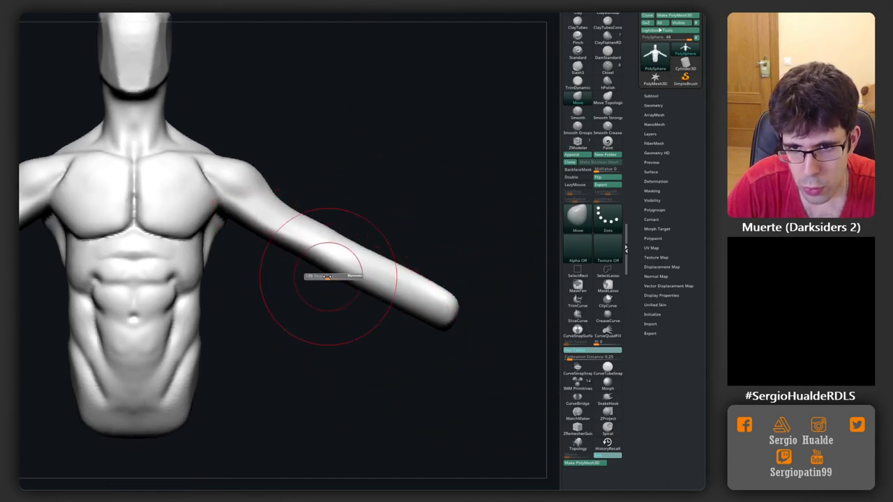
# Add Clay and DamStandard strokes at the shoulder to begin separating the deltoid
pyautogui.press('b')
pyautogui.press('c')
pyautogui.press('l')
pyautogui.keyDown('ctrl'); pyautogui.moveTo(307, 233); pyautogui.dragTo(283, 235, button='right'); pyautogui.keyUp('ctrl')
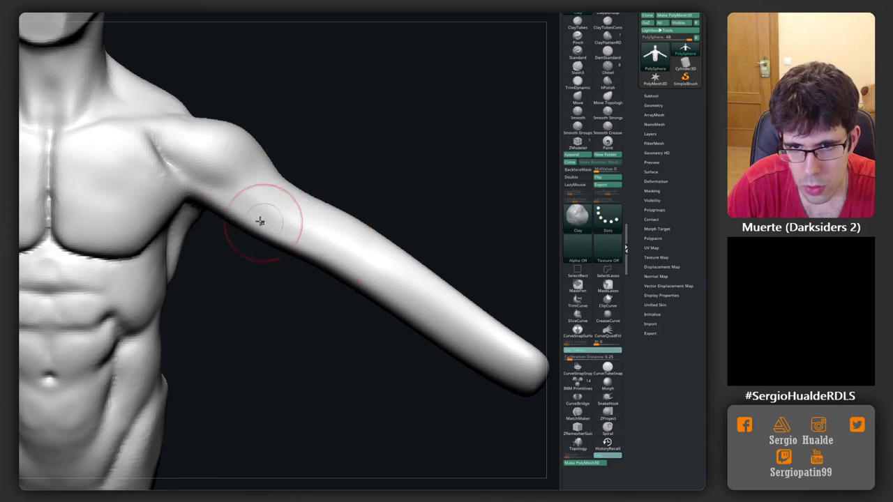
pyautogui.press('b')
pyautogui.press('d')
pyautogui.press('s')
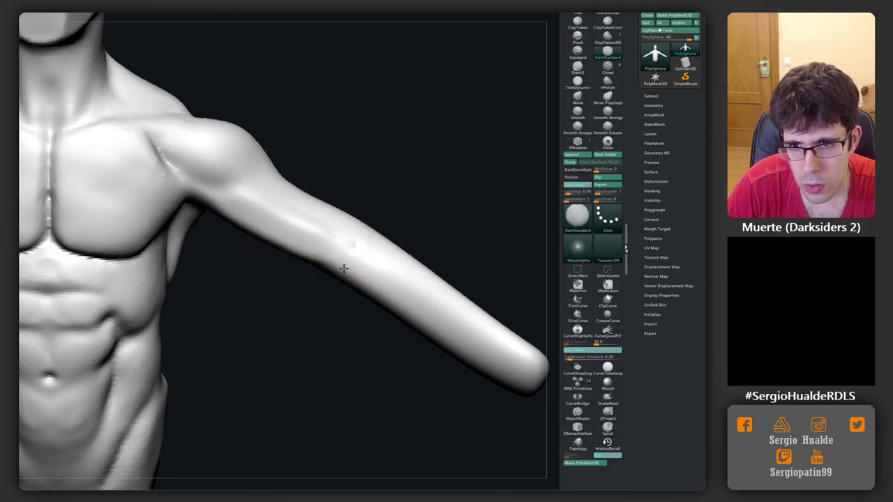
pyautogui.press('f')
pyautogui.moveTo(323, 322); pyautogui.dragTo(275, 260)
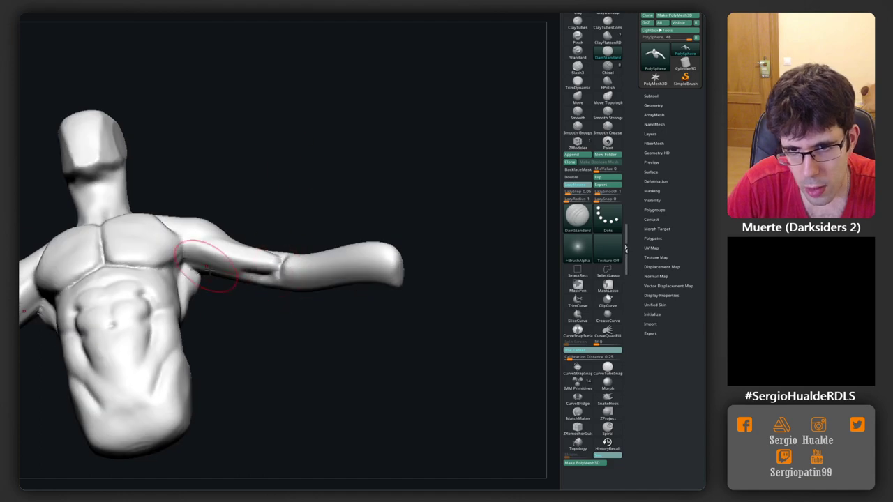
# From behind, build deltoid and triceps with Clay and crease the shoulder-arm boundary
pyautogui.moveTo(205, 267)
pyautogui.mouseDown(button='right')
pyautogui.moveTo(240, 271)
pyautogui.moveTo(193, 228)
pyautogui.moveTo(340, 252)
pyautogui.moveTo(319, 265)
pyautogui.moveTo(285, 193)
pyautogui.moveTo(323, 192)
pyautogui.moveTo(279, 282)
pyautogui.moveTo(279, 259)
pyautogui.moveTo(188, 229)
pyautogui.moveTo(200, 286)
pyautogui.moveTo(249, 313)
pyautogui.mouseUp(button='right')
pyautogui.press('b')
pyautogui.press('c')
pyautogui.press('l')
pyautogui.moveTo(258, 283)
pyautogui.mouseDown(button='right')
pyautogui.moveTo(240, 282)
pyautogui.moveTo(239, 319)
pyautogui.moveTo(225, 339)
pyautogui.moveTo(245, 384)
pyautogui.moveTo(244, 279)
pyautogui.moveTo(207, 291)
pyautogui.moveTo(195, 243)
pyautogui.mouseUp(button='right')
pyautogui.press('s')
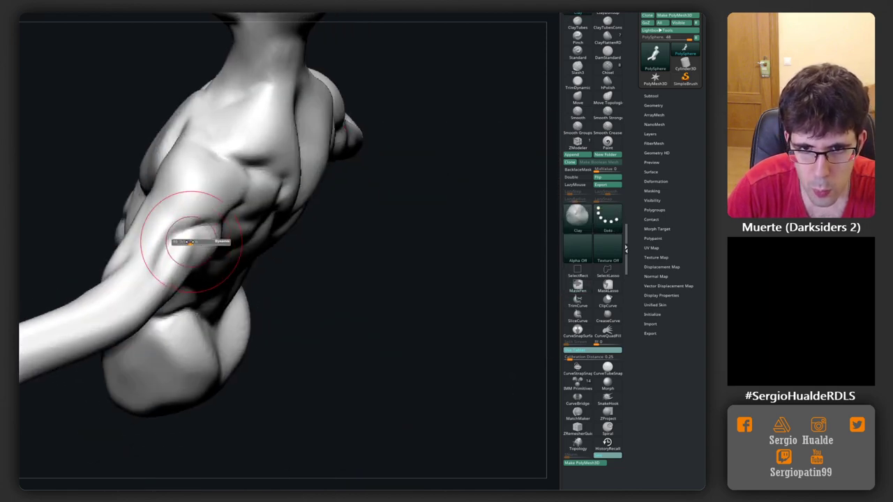
pyautogui.moveTo(189, 243); pyautogui.dragTo(179, 251)
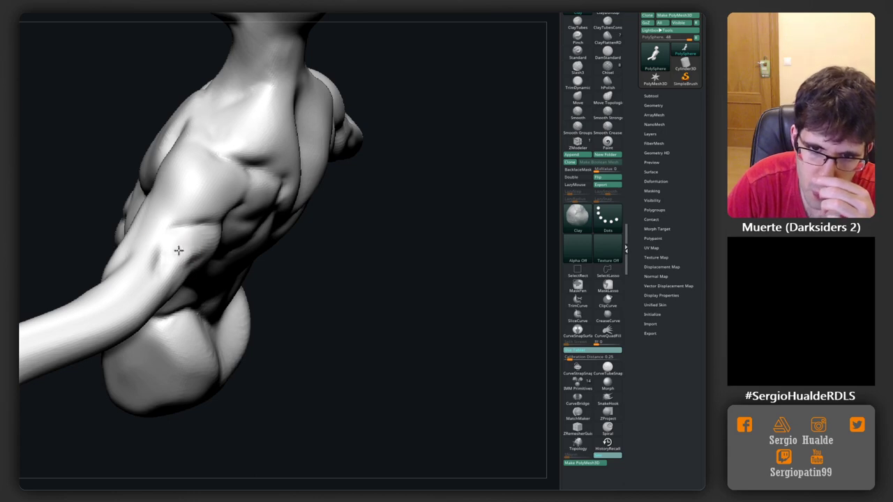
pyautogui.moveTo(193, 251)
pyautogui.mouseDown(button='right')
pyautogui.moveTo(201, 244)
pyautogui.moveTo(197, 219)
pyautogui.mouseUp(button='right')
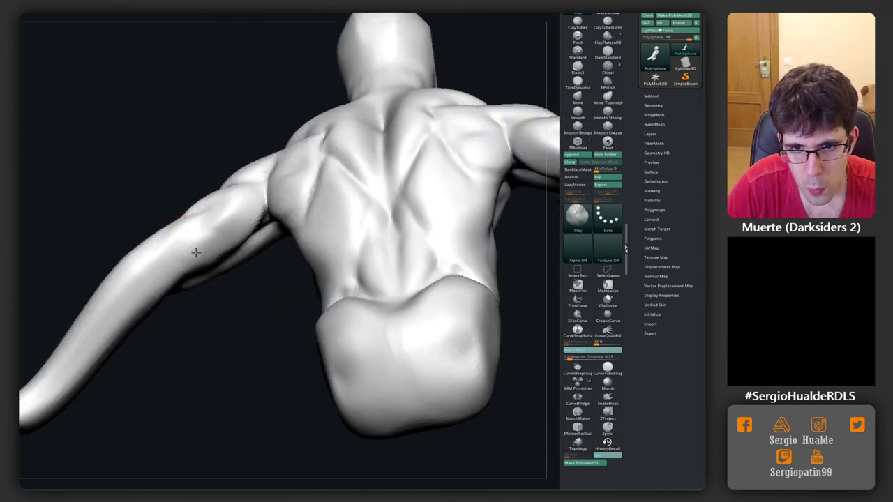
pyautogui.moveTo(207, 249); pyautogui.dragTo(201, 284, button='right')
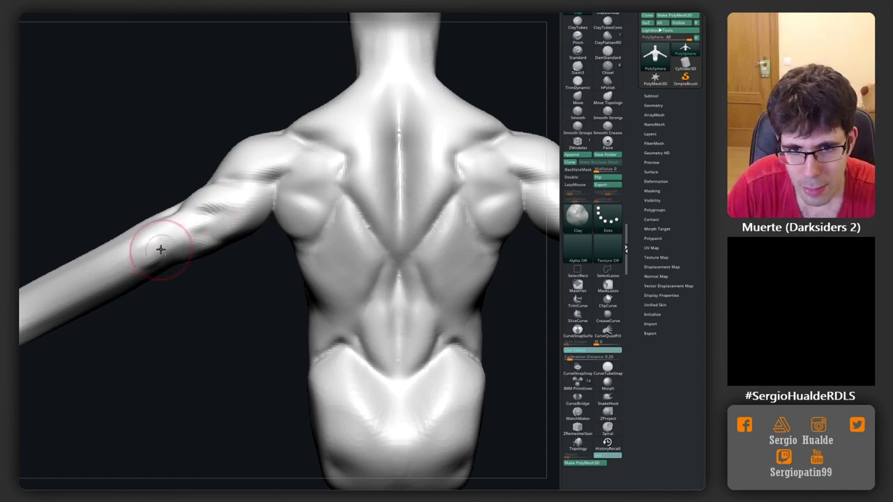
# Carve a DamStandard groove along the forearm muscles
pyautogui.moveTo(157, 249); pyautogui.dragTo(179, 240, button='right')
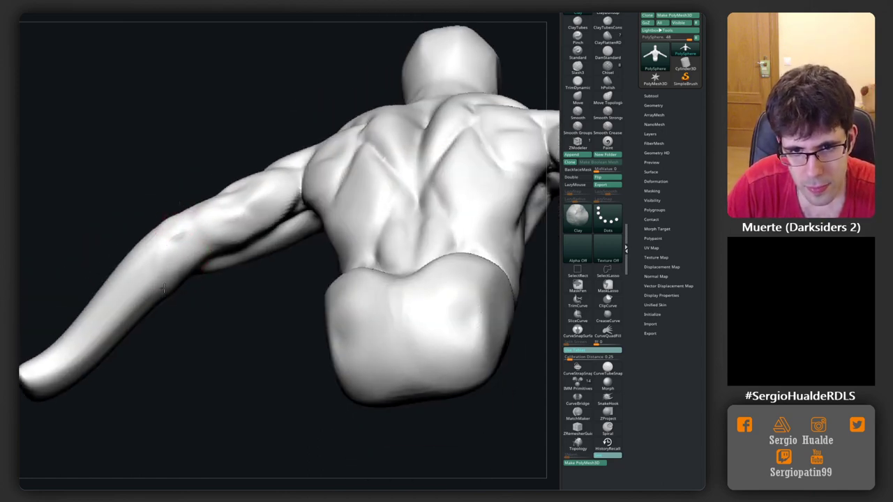
pyautogui.moveTo(163, 289)
pyautogui.mouseDown(button='right')
pyautogui.moveTo(156, 339)
pyautogui.moveTo(195, 269)
pyautogui.moveTo(175, 231)
pyautogui.mouseUp(button='right')
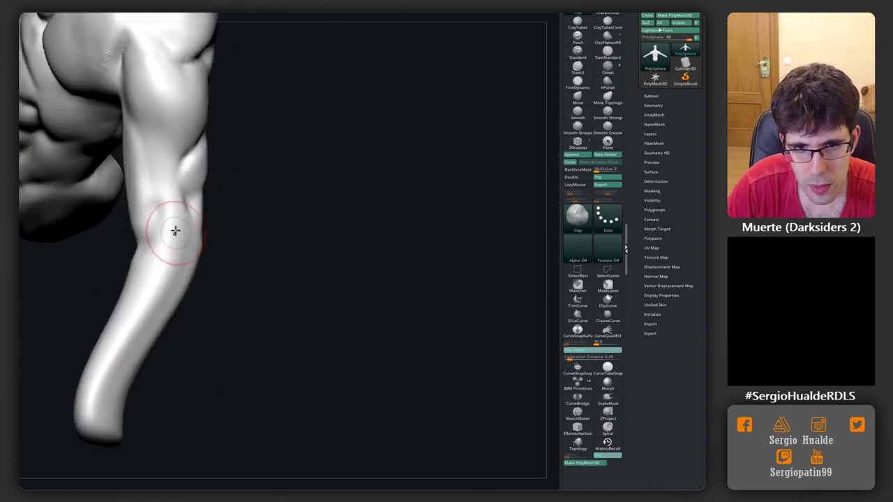
pyautogui.moveTo(151, 269); pyautogui.dragTo(162, 235, button='right')
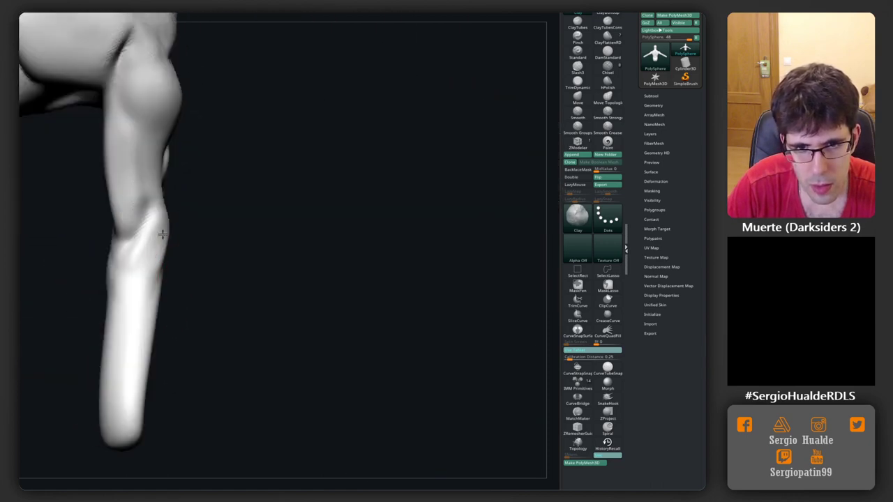
pyautogui.moveTo(135, 284); pyautogui.dragTo(155, 243, button='right')
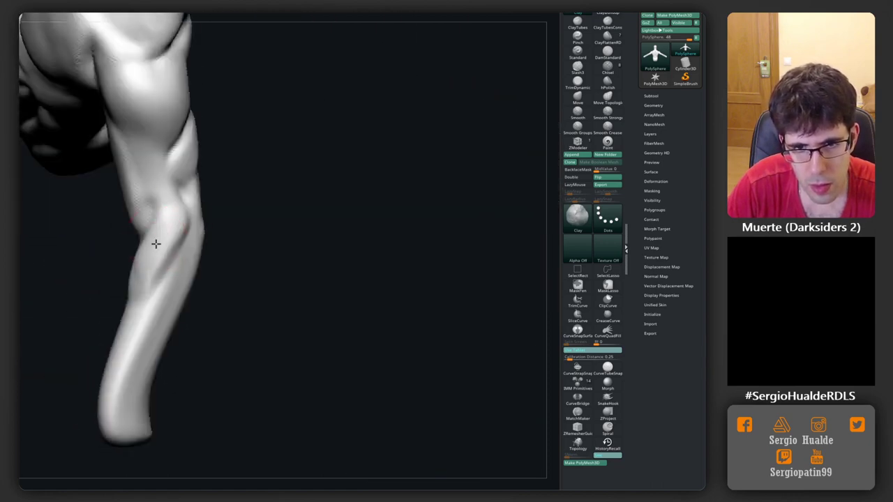
pyautogui.moveTo(136, 296); pyautogui.dragTo(189, 239, button='right')
pyautogui.press('b')
pyautogui.press('d')
pyautogui.press('s')
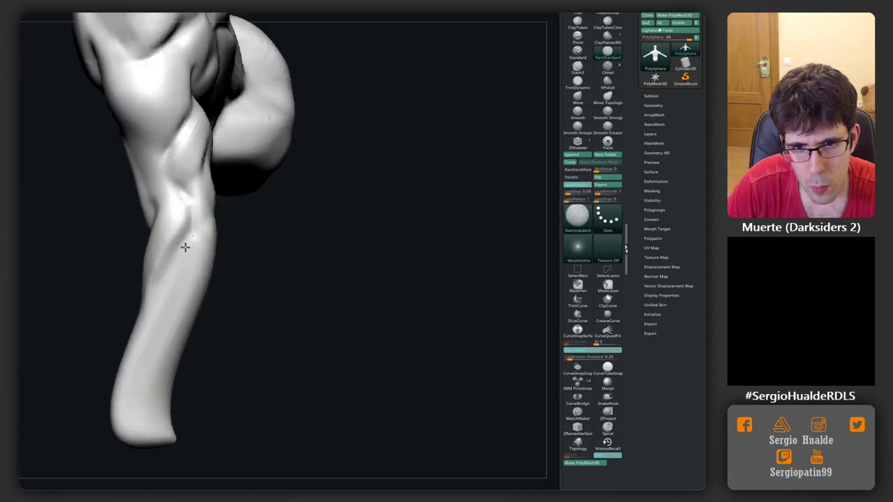
pyautogui.moveTo(142, 315)
pyautogui.mouseDown(button='right')
pyautogui.moveTo(193, 285)
pyautogui.moveTo(175, 286)
pyautogui.moveTo(190, 305)
pyautogui.mouseUp(button='right')
pyautogui.moveTo(189, 305); pyautogui.dragTo(144, 390)
pyautogui.moveTo(144, 390)
pyautogui.mouseDown(button='right')
pyautogui.moveTo(165, 362)
pyautogui.moveTo(183, 296)
pyautogui.moveTo(177, 339)
pyautogui.moveTo(175, 309)
pyautogui.moveTo(202, 267)
pyautogui.moveTo(175, 314)
pyautogui.moveTo(209, 300)
pyautogui.mouseUp(button='right')
# Narrow the forearm tip with Move and smooth it with Shift
pyautogui.press('b')
pyautogui.press('c')
pyautogui.press('l')
pyautogui.press('b')
pyautogui.press('m')
pyautogui.press('v')
pyautogui.moveTo(235, 319); pyautogui.dragTo(229, 341)
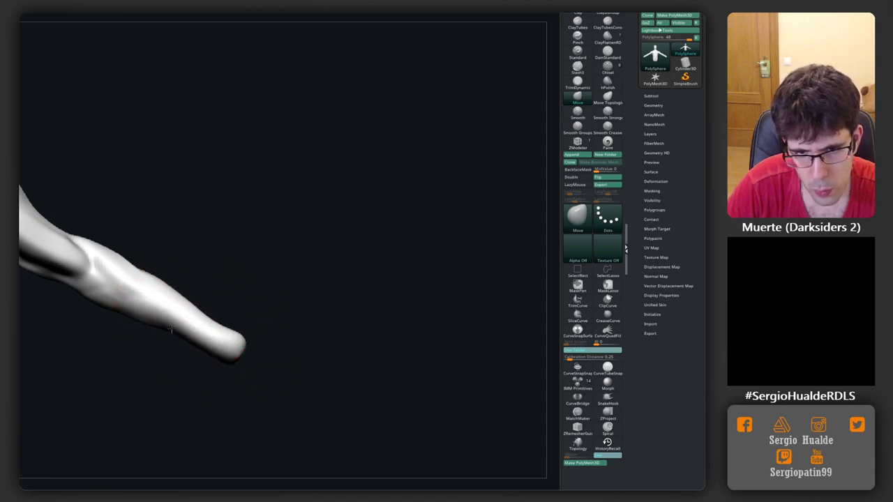
pyautogui.moveTo(185, 335)
pyautogui.mouseDown(button='right')
pyautogui.moveTo(225, 363)
pyautogui.moveTo(207, 380)
pyautogui.mouseUp(button='right')
pyautogui.keyDown('shift'); pyautogui.moveTo(206, 380); pyautogui.dragTo(231, 382); pyautogui.keyUp('shift')
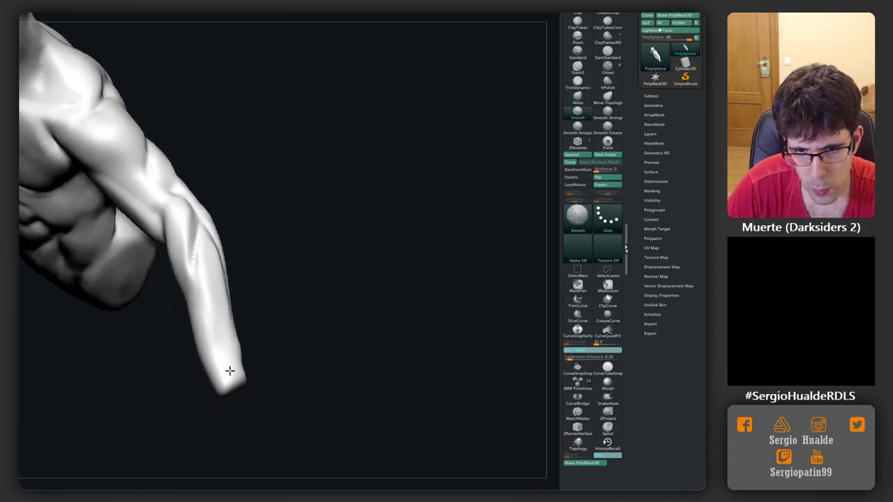
pyautogui.moveTo(217, 374)
pyautogui.mouseDown(button='right')
pyautogui.moveTo(195, 219)
pyautogui.moveTo(188, 298)
pyautogui.moveTo(200, 265)
pyautogui.moveTo(177, 263)
pyautogui.mouseUp(button='right')
# In a close shoulder view, build it up with Clay and smooth with Shift
pyautogui.press('b')
pyautogui.press('d')
pyautogui.press('s')
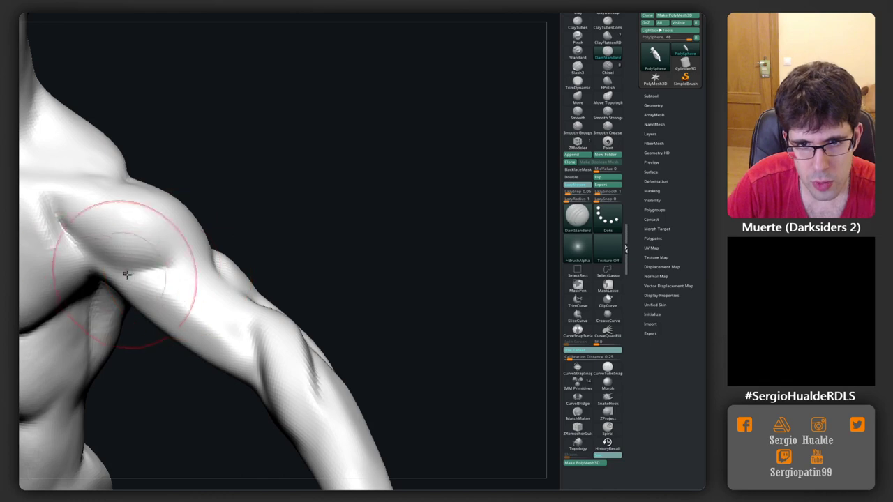
pyautogui.moveTo(130, 279)
pyautogui.mouseDown(button='right')
pyautogui.moveTo(147, 271)
pyautogui.moveTo(104, 280)
pyautogui.mouseUp(button='right')
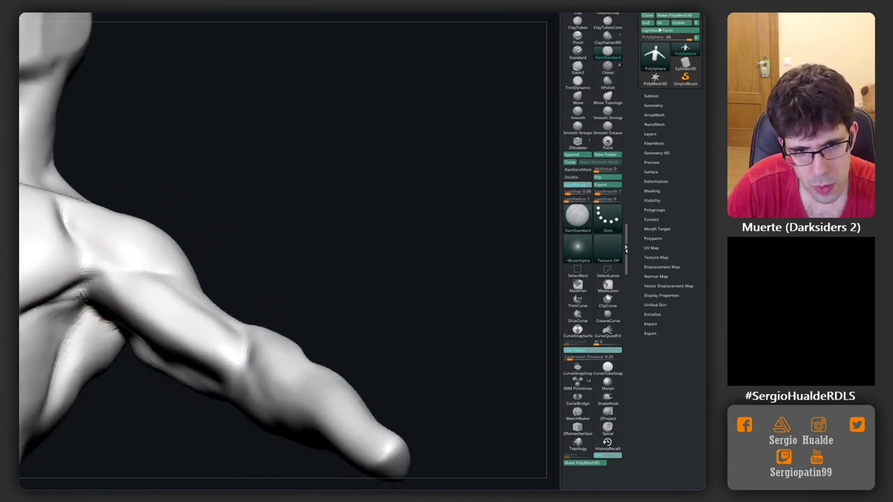
pyautogui.moveTo(31, 309); pyautogui.dragTo(84, 286, button='right')
pyautogui.press('b')
pyautogui.press('c')
pyautogui.press('l')
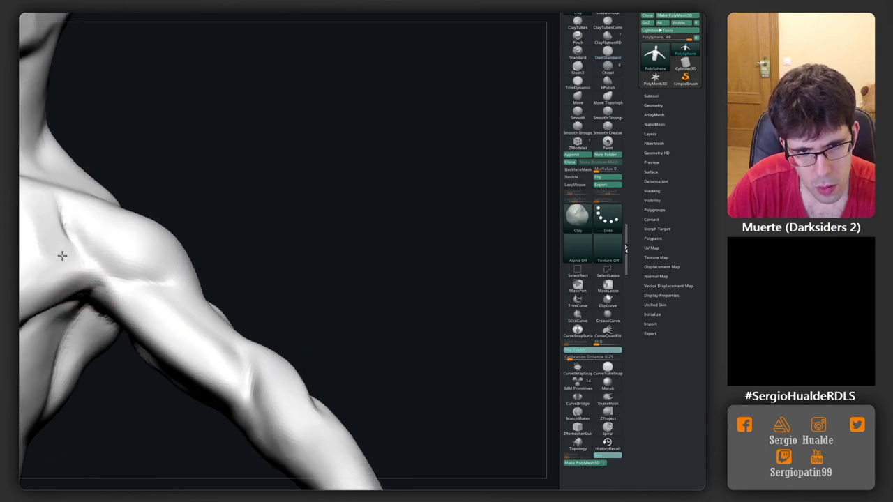
pyautogui.moveTo(51, 260); pyautogui.dragTo(33, 209, button='right')
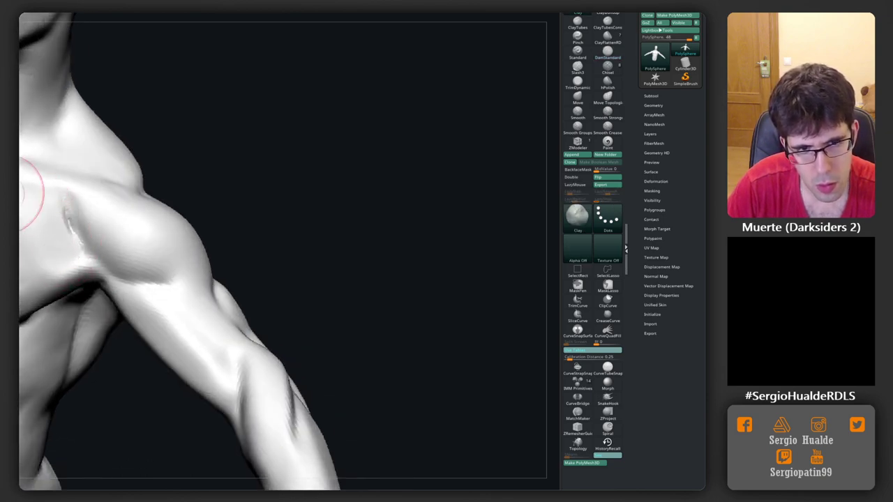
pyautogui.press('shift')
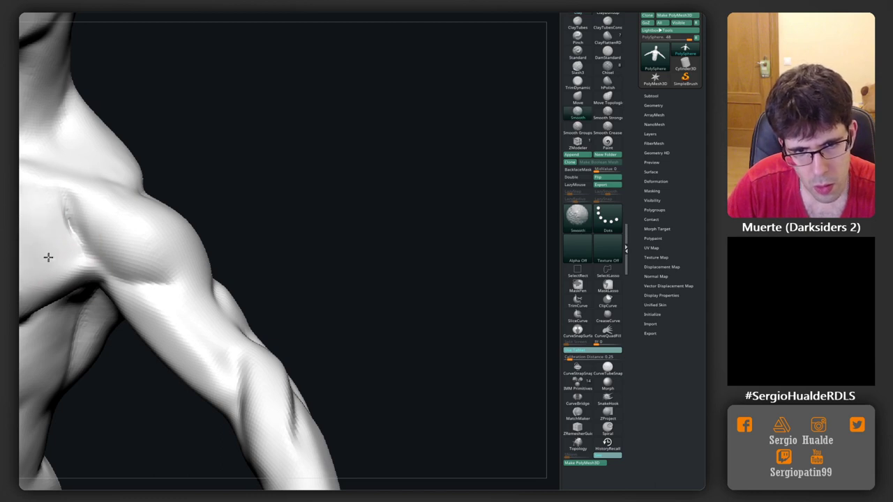
# Carve two DamStandard creases near the shoulder
pyautogui.press('b')
pyautogui.press('d')
pyautogui.press('s')
pyautogui.moveTo(79, 255); pyautogui.dragTo(76, 230, button='right')
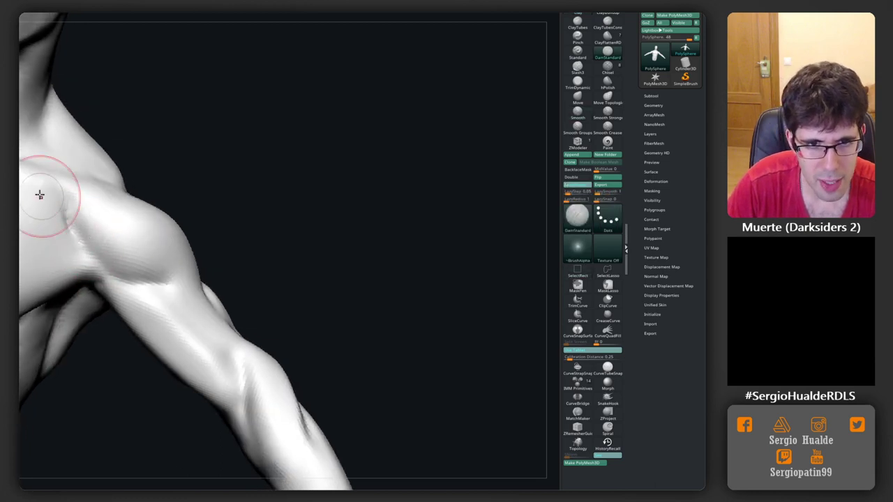
pyautogui.moveTo(40, 193); pyautogui.dragTo(83, 251)
pyautogui.moveTo(83, 252)
pyautogui.keyDown('ctrl'); pyautogui.mouseDown(button='right')
pyautogui.moveTo(171, 265)
pyautogui.moveTo(144, 249)
pyautogui.mouseUp(button='right'); pyautogui.keyUp('ctrl')
# Pull the shoulder-blade bulges on the back upward symmetrically with Move
pyautogui.press('b')
pyautogui.press('m')
pyautogui.press('v')
pyautogui.press('b')
pyautogui.press('d')
pyautogui.press('s')
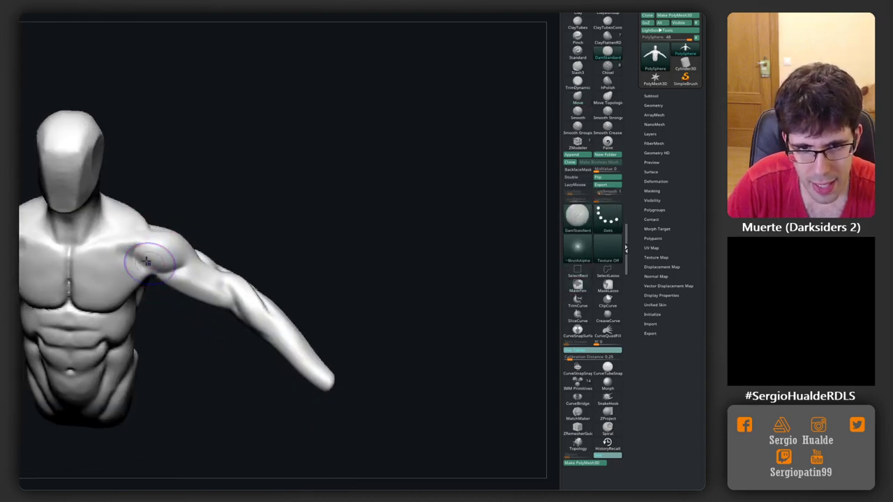
pyautogui.press('b')
pyautogui.press('c')
pyautogui.press('l')
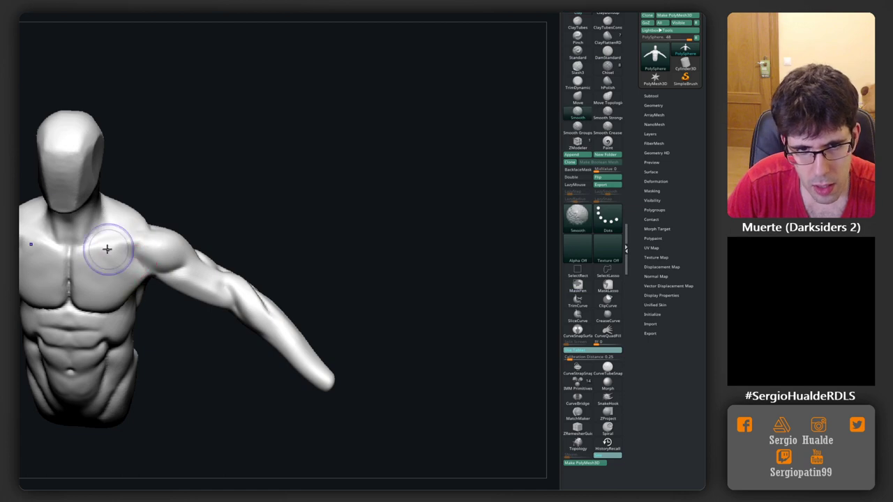
pyautogui.moveTo(110, 247)
pyautogui.mouseDown(button='right')
pyautogui.moveTo(135, 339)
pyautogui.moveTo(108, 318)
pyautogui.moveTo(119, 279)
pyautogui.moveTo(112, 235)
pyautogui.mouseUp(button='right')
pyautogui.press('b')
pyautogui.press('m')
pyautogui.press('v')
pyautogui.moveTo(133, 235); pyautogui.dragTo(126, 222)
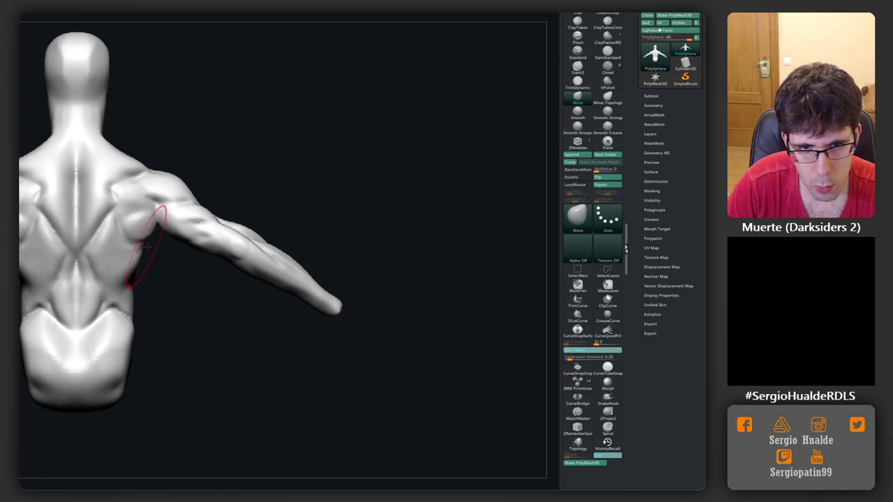
# Build extra Clay mass on the upper arm while orbiting around it
pyautogui.moveTo(146, 248); pyautogui.dragTo(154, 247, button='right')
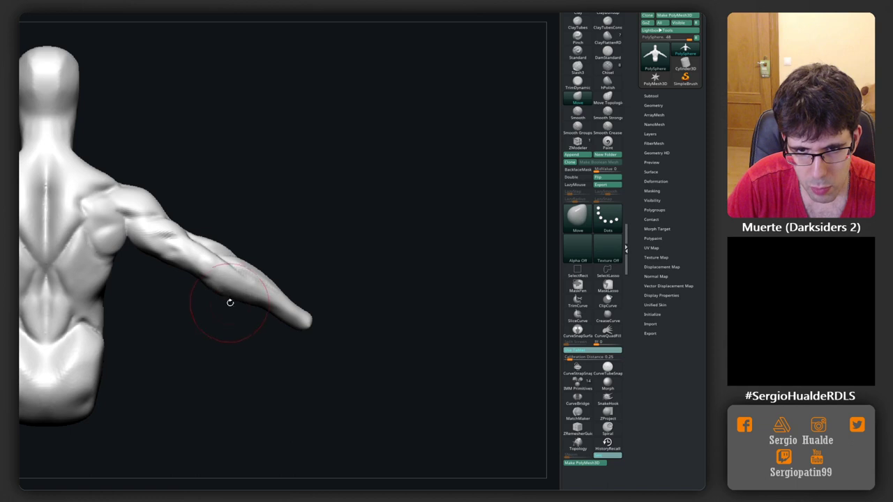
pyautogui.moveTo(175, 267)
pyautogui.mouseDown(button='right')
pyautogui.moveTo(148, 269)
pyautogui.moveTo(181, 285)
pyautogui.moveTo(169, 249)
pyautogui.mouseUp(button='right')
pyautogui.press('b')
pyautogui.press('d')
pyautogui.press('s')
pyautogui.press('b')
pyautogui.press('c')
pyautogui.press('l')
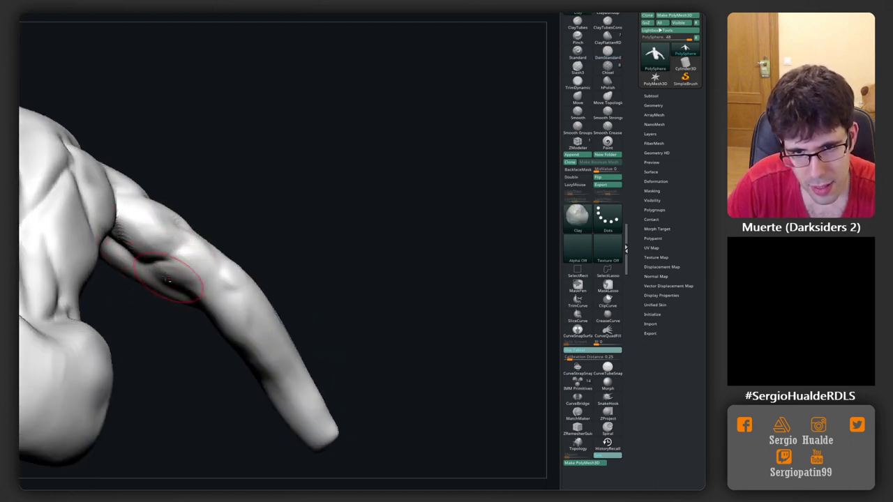
pyautogui.moveTo(171, 269)
pyautogui.mouseDown(button='right')
pyautogui.moveTo(199, 253)
pyautogui.moveTo(198, 270)
pyautogui.mouseUp(button='right')
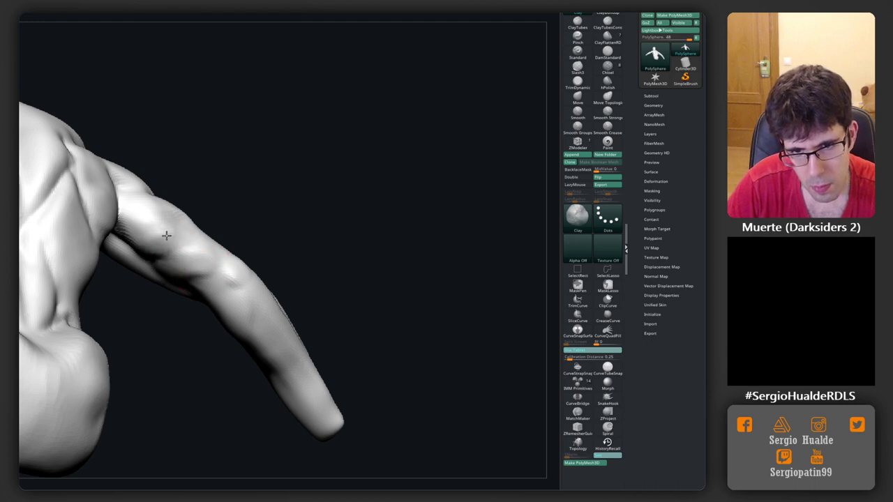
pyautogui.moveTo(166, 236)
pyautogui.mouseDown(button='right')
pyautogui.moveTo(179, 235)
pyautogui.moveTo(178, 225)
pyautogui.mouseUp(button='right')
# Cut DamStandard grooves along the arm muscles, including a deep inner-arm crease
pyautogui.press('b')
pyautogui.press('d')
pyautogui.press('s')
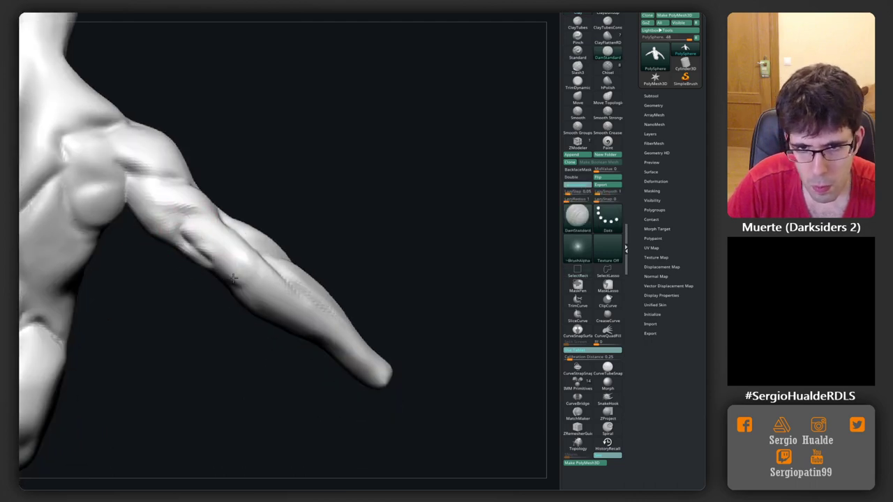
pyautogui.moveTo(219, 255); pyautogui.dragTo(165, 230, button='right')
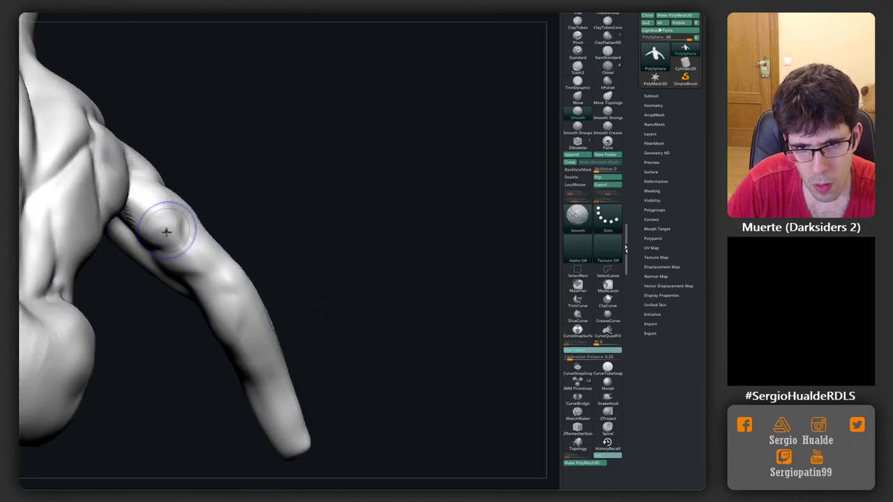
pyautogui.moveTo(190, 279); pyautogui.dragTo(189, 277, button='right')
pyautogui.moveTo(167, 245)
pyautogui.mouseDown(button='right')
pyautogui.moveTo(216, 309)
pyautogui.moveTo(217, 297)
pyautogui.moveTo(162, 250)
pyautogui.mouseUp(button='right')
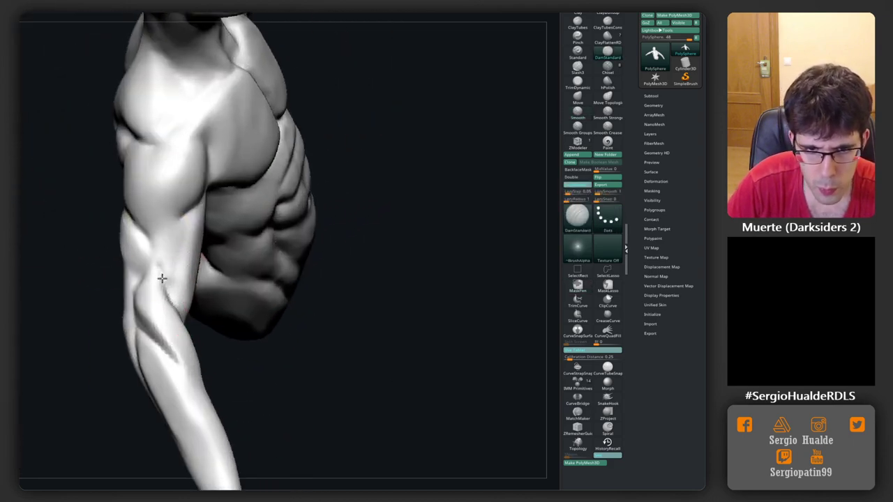
# Smooth the upper arm and deepen the biceps and forearm lines with DamStandard
pyautogui.keyDown('shift'); pyautogui.moveTo(162, 250); pyautogui.dragTo(160, 282); pyautogui.keyUp('shift')
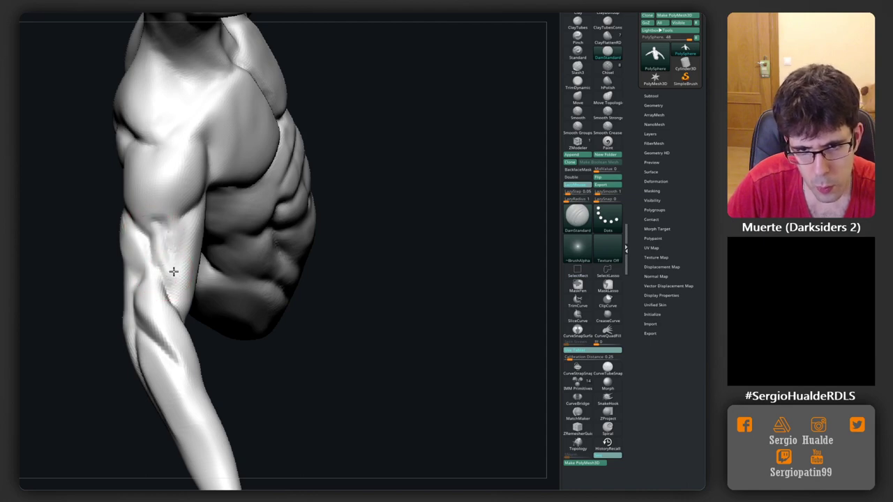
pyautogui.moveTo(173, 271); pyautogui.dragTo(166, 279, button='right')
pyautogui.moveTo(185, 244)
pyautogui.mouseDown(button='right')
pyautogui.moveTo(195, 249)
pyautogui.moveTo(163, 227)
pyautogui.moveTo(187, 208)
pyautogui.mouseUp(button='right')
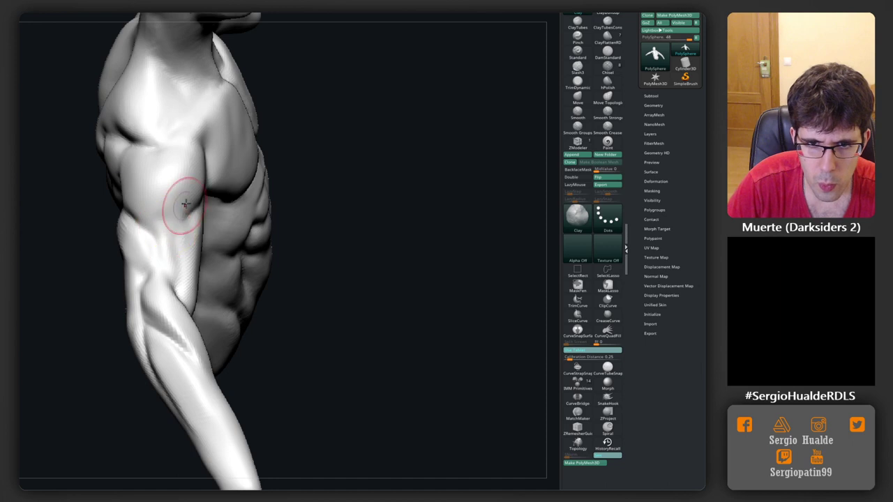
pyautogui.press('b')
pyautogui.press('d')
pyautogui.press('s')
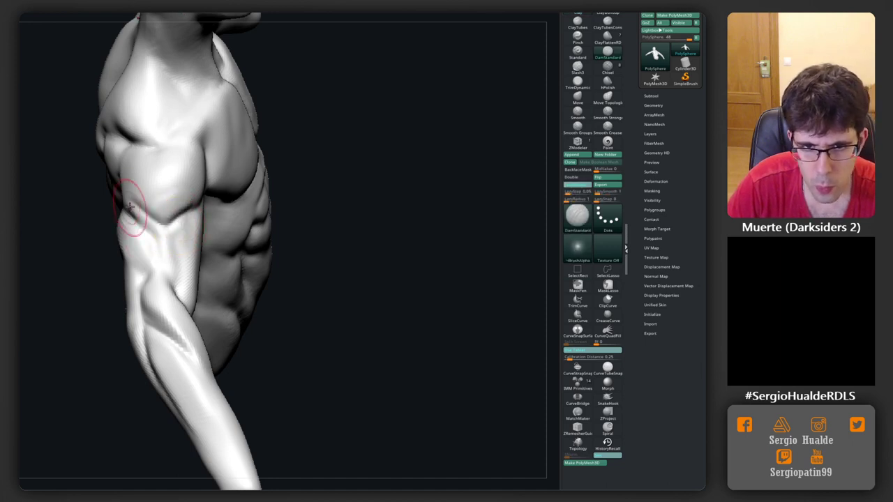
pyautogui.moveTo(129, 207)
pyautogui.mouseDown(button='right')
pyautogui.moveTo(179, 232)
pyautogui.moveTo(160, 232)
pyautogui.mouseUp(button='right')
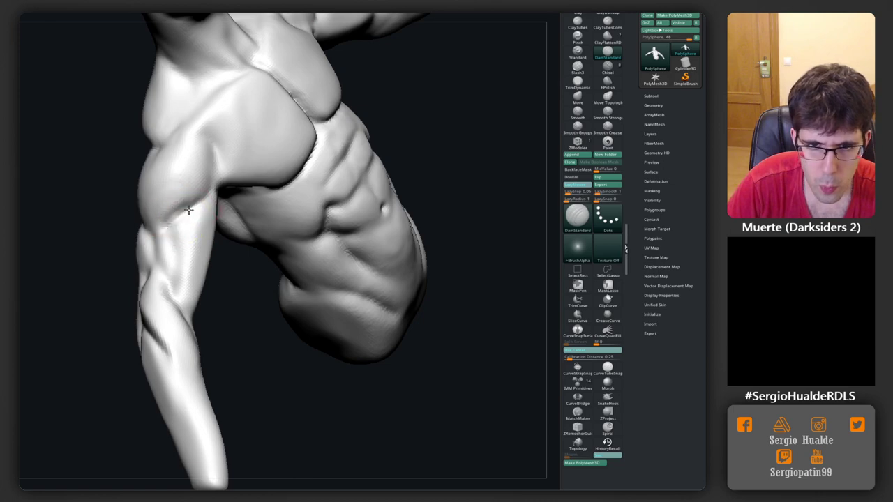
pyautogui.moveTo(200, 201)
pyautogui.mouseDown(button='right')
pyautogui.moveTo(183, 241)
pyautogui.moveTo(195, 214)
pyautogui.moveTo(219, 210)
pyautogui.moveTo(182, 216)
pyautogui.moveTo(166, 233)
pyautogui.moveTo(176, 218)
pyautogui.moveTo(140, 189)
pyautogui.moveTo(143, 179)
pyautogui.moveTo(171, 236)
pyautogui.moveTo(128, 234)
pyautogui.mouseUp(button='right')
pyautogui.press('b')
pyautogui.press('m')
pyautogui.press('v')
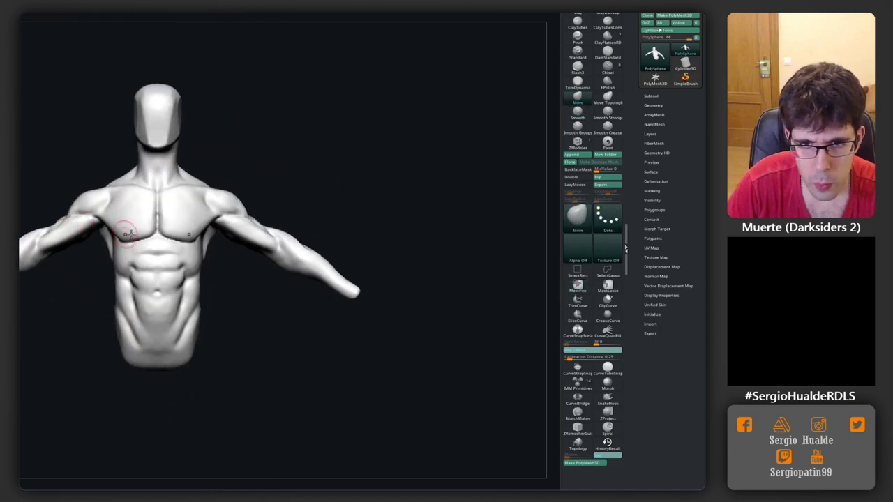
# Flatten the head's face and jaw profile from the side with Move
pyautogui.moveTo(186, 251)
pyautogui.keyDown('alt'); pyautogui.mouseDown(button='right')
pyautogui.moveTo(255, 123)
pyautogui.moveTo(219, 185)
pyautogui.moveTo(197, 202)
pyautogui.mouseUp(button='right'); pyautogui.keyUp('alt')
pyautogui.moveTo(197, 203)
pyautogui.mouseDown()
pyautogui.moveTo(201, 180)
pyautogui.moveTo(186, 189)
pyautogui.moveTo(174, 170)
pyautogui.moveTo(172, 195)
pyautogui.moveTo(214, 114)
pyautogui.moveTo(193, 119)
pyautogui.moveTo(230, 117)
pyautogui.moveTo(249, 132)
pyautogui.moveTo(179, 130)
pyautogui.moveTo(186, 139)
pyautogui.moveTo(219, 108)
pyautogui.mouseUp()
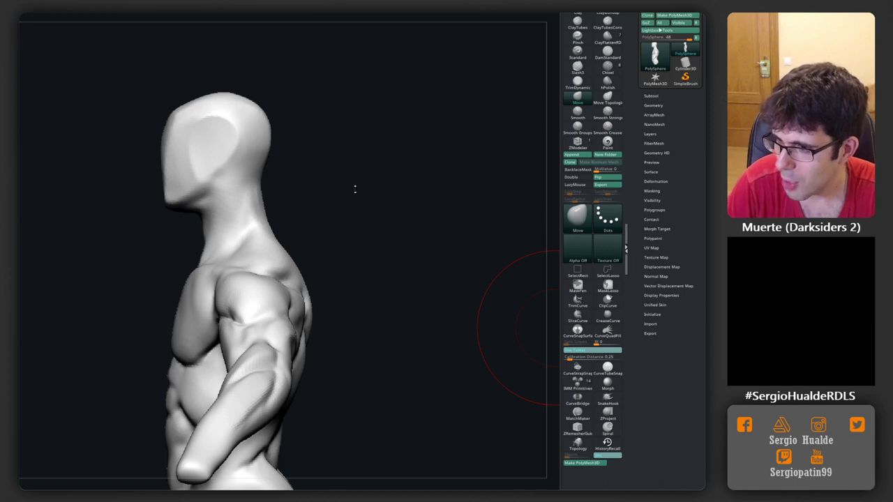
pyautogui.moveTo(389, 175)
pyautogui.mouseDown()
pyautogui.moveTo(305, 230)
pyautogui.moveTo(298, 249)
pyautogui.moveTo(295, 200)
pyautogui.moveTo(247, 260)
pyautogui.moveTo(249, 235)
pyautogui.moveTo(218, 217)
pyautogui.mouseUp()
pyautogui.press('b')
pyautogui.press('m')
pyautogui.press('v')
pyautogui.moveTo(209, 235); pyautogui.dragTo(215, 233, button='right')
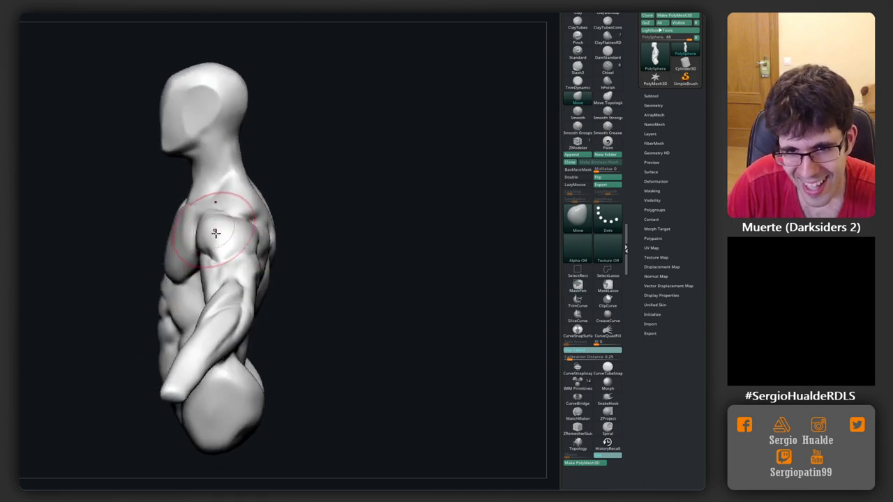
# Add Clay mass to the upper arm with an adjusted Draw Size
pyautogui.press('s')
pyautogui.press('b')
pyautogui.press('c')
pyautogui.press('l')
pyautogui.moveTo(228, 263)
pyautogui.mouseDown()
pyautogui.moveTo(230, 299)
pyautogui.moveTo(227, 282)
pyautogui.mouseUp()
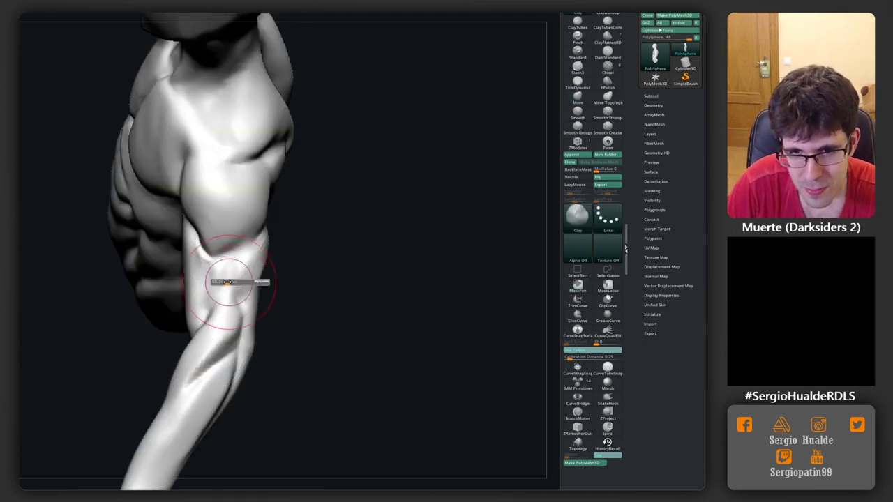
pyautogui.press('s')
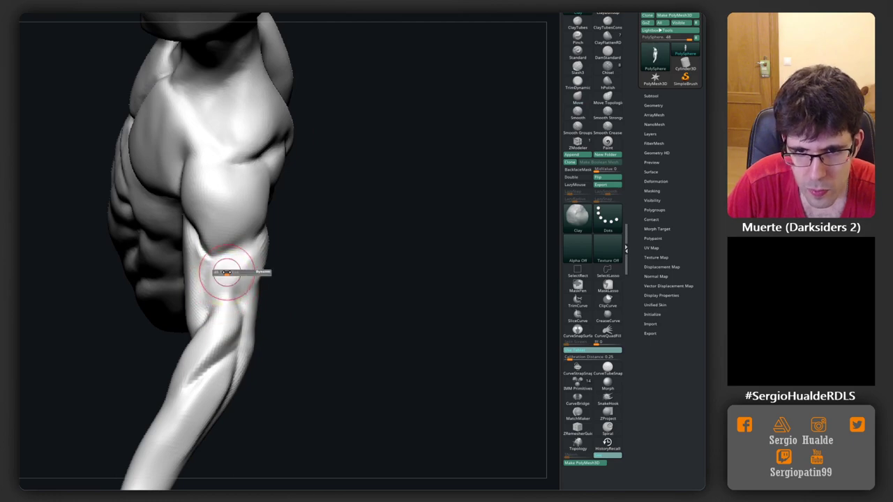
pyautogui.moveTo(216, 282)
pyautogui.mouseDown(button='right')
pyautogui.moveTo(237, 313)
pyautogui.moveTo(253, 386)
pyautogui.moveTo(218, 267)
pyautogui.mouseUp(button='right')
# Carve a DamStandard crease along the forearm
pyautogui.press('b')
pyautogui.press('d')
pyautogui.press('s')
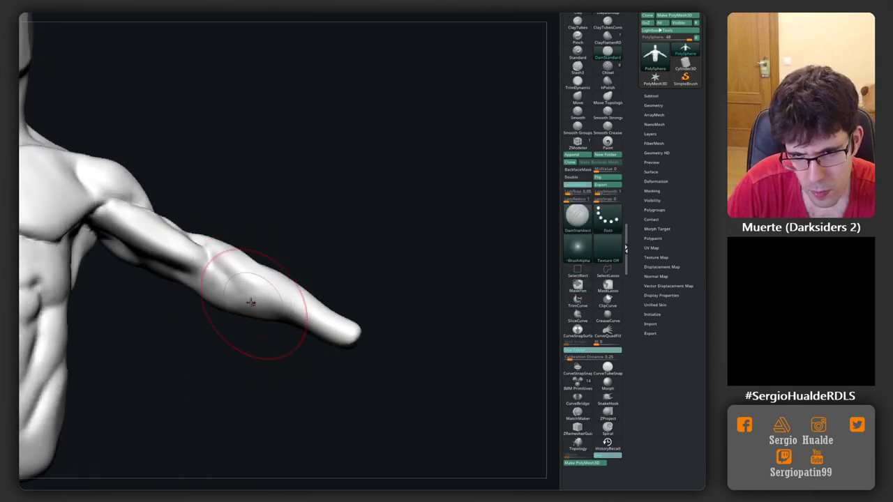
pyautogui.moveTo(251, 301); pyautogui.dragTo(277, 320)
# Alternate the Move and Clay brushes to build up the forearm, checking it from below
pyautogui.moveTo(202, 282); pyautogui.dragTo(244, 289, button='right')
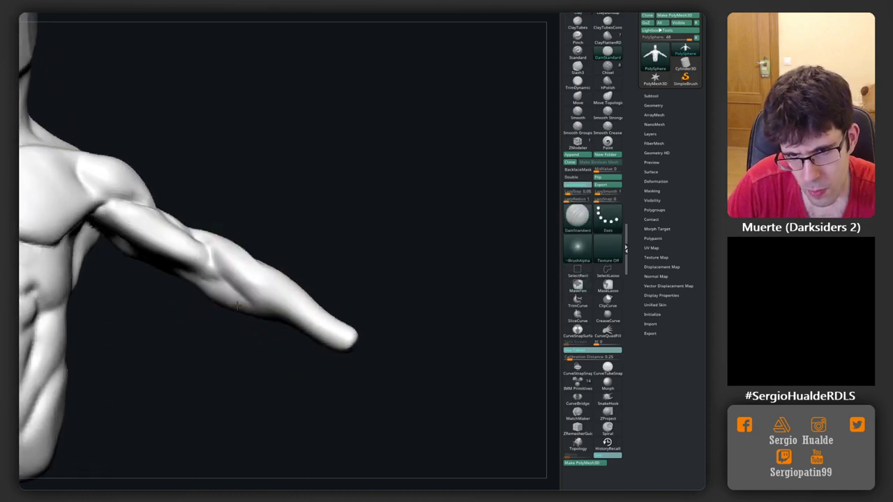
pyautogui.press('b')
pyautogui.press('m')
pyautogui.press('v')
pyautogui.press('b')
pyautogui.press('c')
pyautogui.press('l')
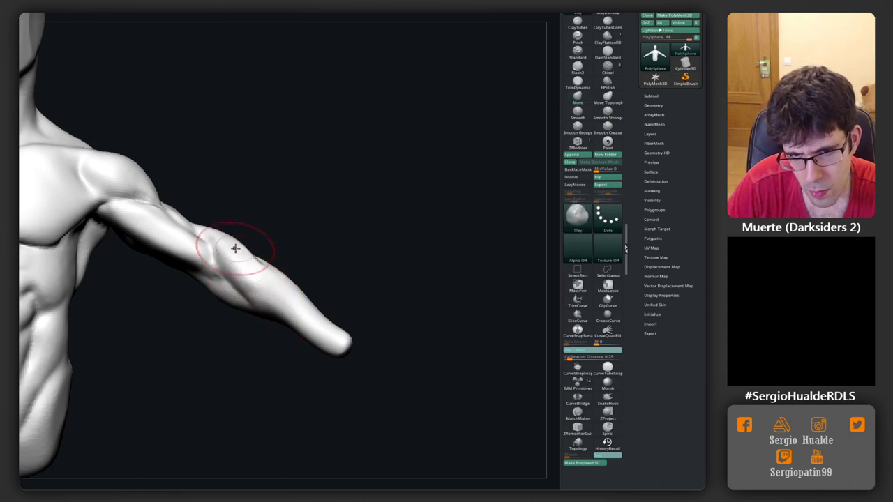
pyautogui.moveTo(285, 305)
pyautogui.mouseDown(button='right')
pyautogui.moveTo(268, 288)
pyautogui.moveTo(265, 300)
pyautogui.moveTo(269, 289)
pyautogui.moveTo(300, 324)
pyautogui.moveTo(259, 325)
pyautogui.moveTo(223, 307)
pyautogui.moveTo(254, 276)
pyautogui.moveTo(230, 285)
pyautogui.mouseUp(button='right')
# Push the forearm's large forms with Move, then raise the subdivision level for DamStandard creases
pyautogui.press('b')
pyautogui.press('m')
pyautogui.press('v')
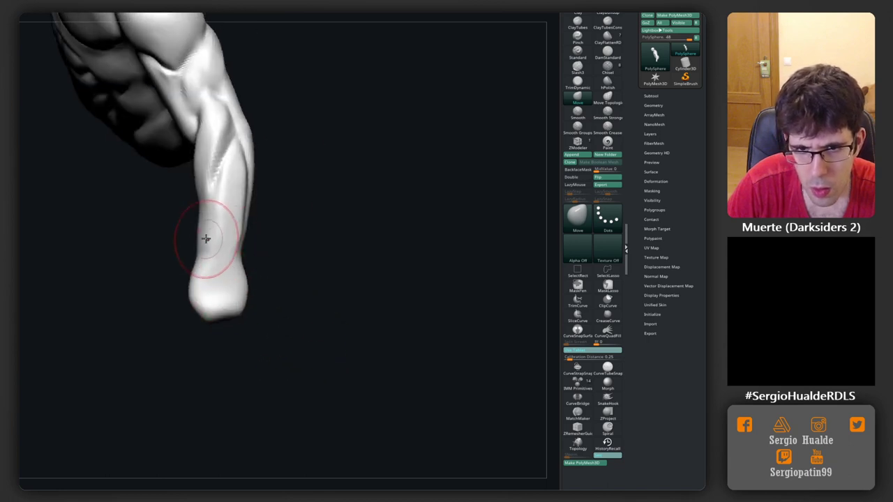
pyautogui.moveTo(238, 226); pyautogui.dragTo(263, 223, button='right')
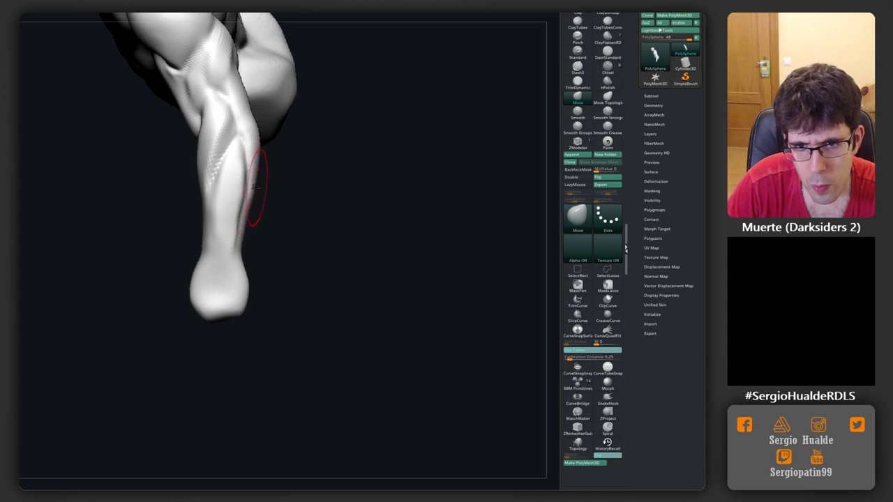
pyautogui.moveTo(284, 216); pyautogui.dragTo(264, 207, button='right')
pyautogui.press('d')
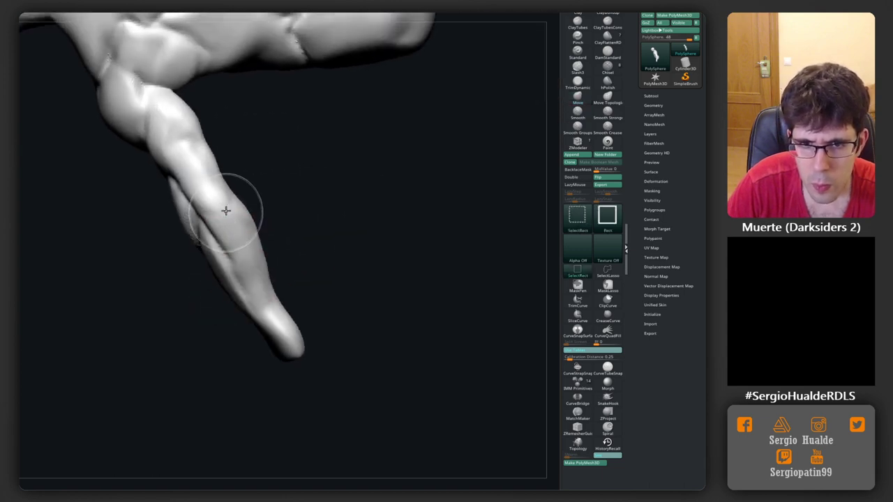
pyautogui.press('b')
pyautogui.press('d')
pyautogui.press('s')
# Block out the fist at the wrist with Move and Clay, viewing torso and arm from several angles
pyautogui.moveTo(239, 303)
pyautogui.mouseDown()
pyautogui.moveTo(283, 279)
pyautogui.moveTo(271, 253)
pyautogui.moveTo(237, 230)
pyautogui.mouseUp()
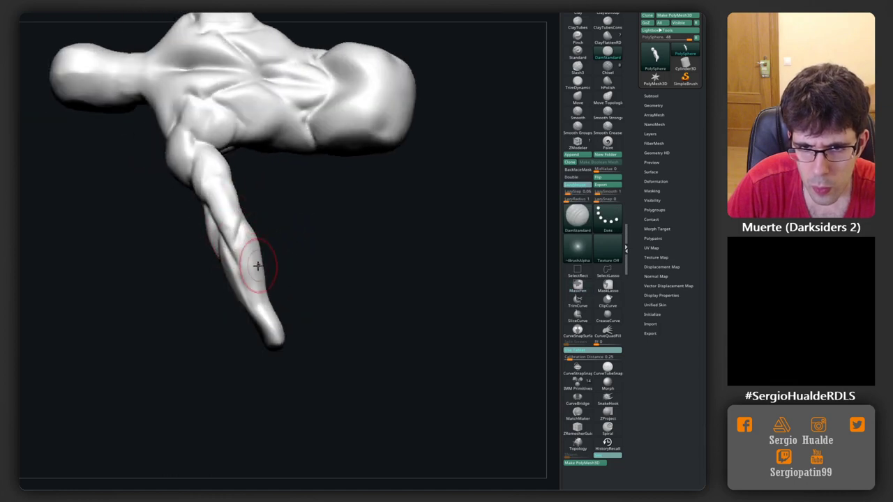
pyautogui.moveTo(239, 259)
pyautogui.mouseDown()
pyautogui.moveTo(265, 269)
pyautogui.moveTo(289, 229)
pyautogui.mouseUp()
pyautogui.press('b')
pyautogui.press('m')
pyautogui.press('v')
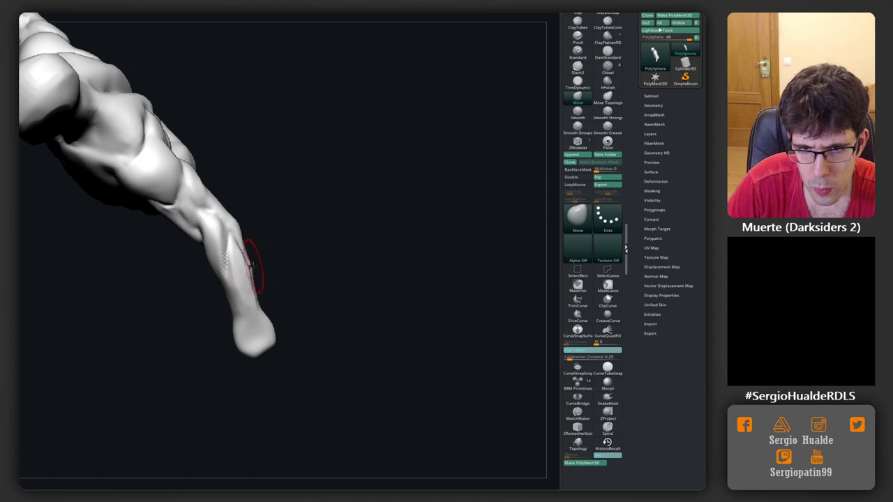
pyautogui.moveTo(252, 260)
pyautogui.mouseDown()
pyautogui.moveTo(266, 285)
pyautogui.moveTo(249, 279)
pyautogui.moveTo(237, 290)
pyautogui.mouseUp()
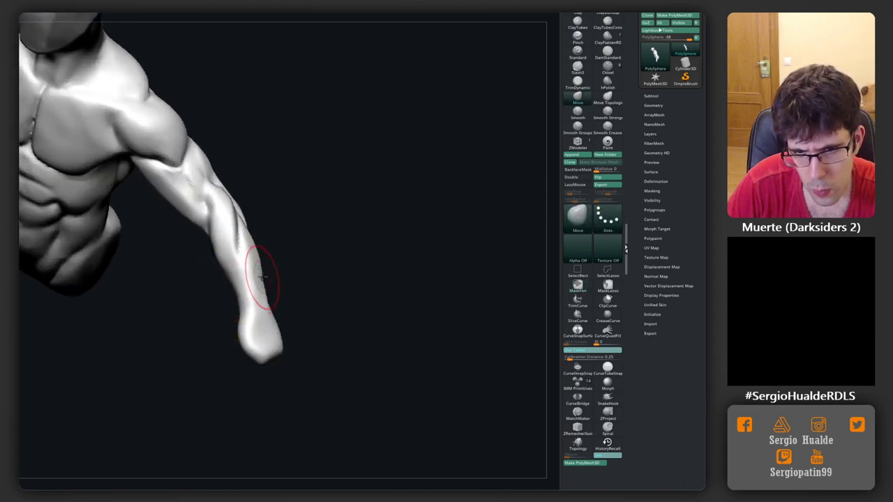
pyautogui.moveTo(287, 278)
pyautogui.mouseDown()
pyautogui.moveTo(252, 285)
pyautogui.moveTo(275, 247)
pyautogui.moveTo(238, 257)
pyautogui.mouseUp()
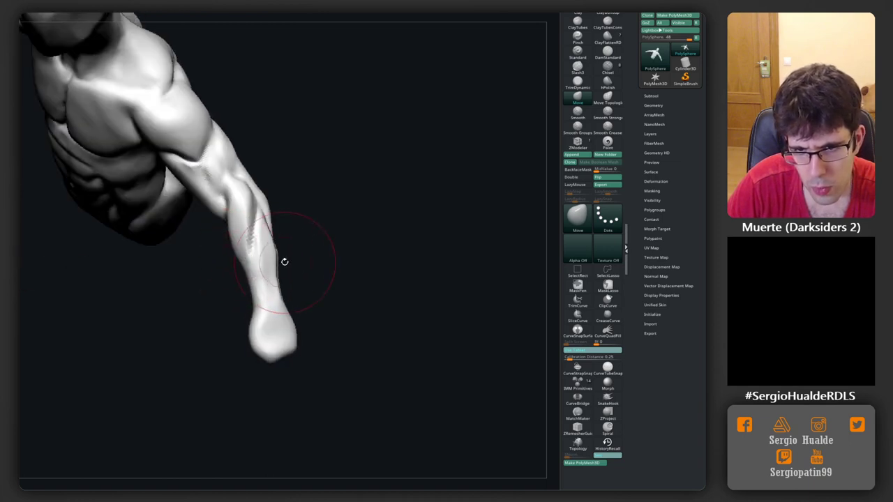
pyautogui.moveTo(299, 261)
pyautogui.mouseDown()
pyautogui.moveTo(298, 269)
pyautogui.moveTo(259, 272)
pyautogui.moveTo(261, 305)
pyautogui.mouseUp()
pyautogui.press('b')
pyautogui.press('c')
pyautogui.press('l')
# Smooth the forearm surface and zoom in close on the arm
pyautogui.press('b')
pyautogui.press('s')
pyautogui.press('m')
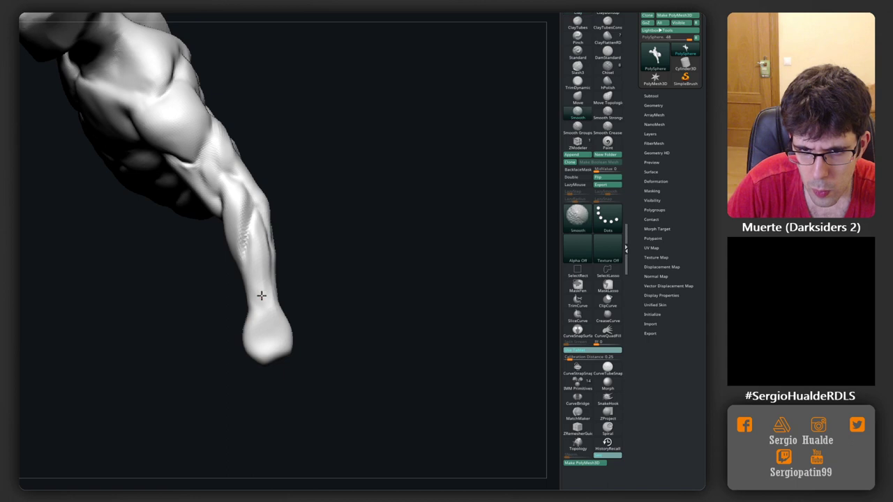
pyautogui.moveTo(254, 251)
pyautogui.mouseDown()
pyautogui.moveTo(255, 265)
pyautogui.moveTo(272, 255)
pyautogui.moveTo(243, 295)
pyautogui.moveTo(198, 239)
pyautogui.mouseUp()
pyautogui.moveTo(134, 273)
pyautogui.mouseDown()
pyautogui.moveTo(133, 309)
pyautogui.moveTo(112, 282)
pyautogui.moveTo(109, 301)
pyautogui.moveTo(95, 300)
pyautogui.moveTo(303, 215)
pyautogui.mouseUp()
pyautogui.press('b')
pyautogui.press('m')
pyautogui.press('v')
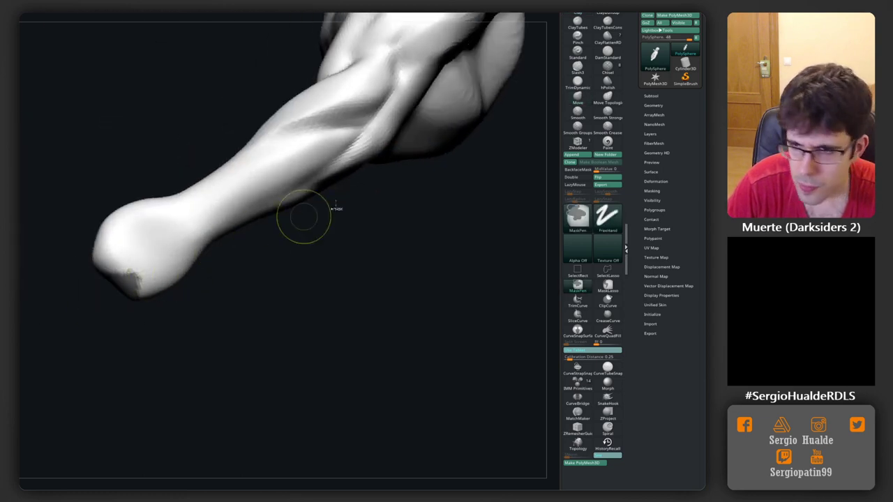
# Lasso-mask the fist, invert the mask and hide the rest of the arm
pyautogui.click(605, 285)
pyautogui.moveTo(143, 318); pyautogui.dragTo(120, 323)
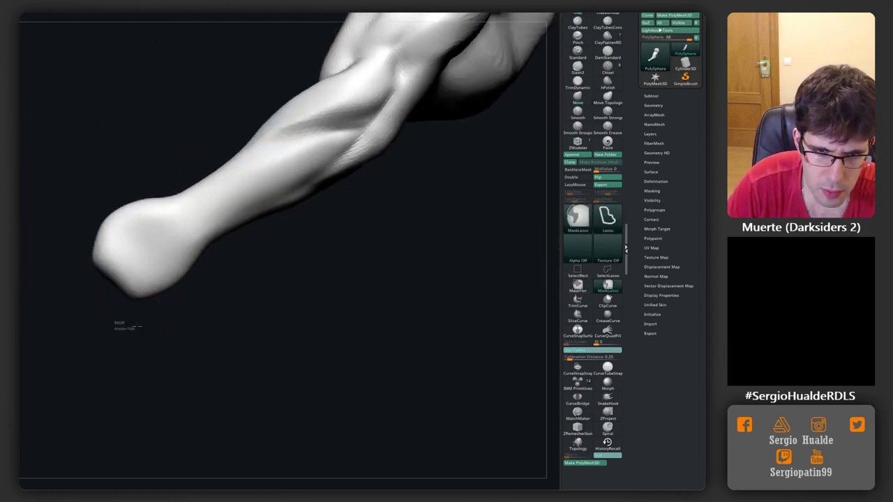
pyautogui.moveTo(67, 258)
pyautogui.keyDown('ctrl'); pyautogui.mouseDown()
pyautogui.moveTo(94, 293)
pyautogui.moveTo(46, 383)
pyautogui.mouseUp(); pyautogui.keyUp('ctrl')
pyautogui.keyDown('ctrl'); pyautogui.click(95, 307); pyautogui.keyUp('ctrl')
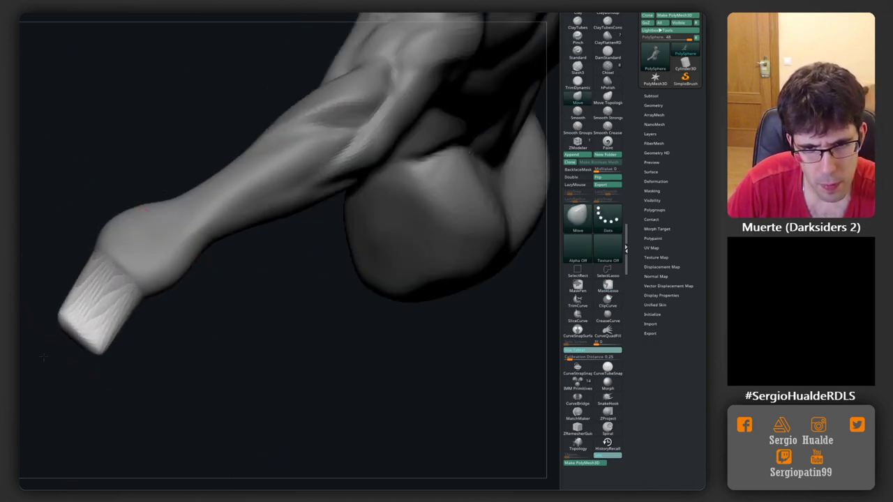
pyautogui.keyDown('ctrl'); pyautogui.keyDown('shift'); pyautogui.click(90, 314); pyautogui.keyUp('shift'); pyautogui.keyUp('ctrl')
# Pull the fist into a flattened hand with a pointed thumb, then frame the whole figure
pyautogui.moveTo(77, 348)
pyautogui.mouseDown()
pyautogui.moveTo(108, 324)
pyautogui.moveTo(88, 354)
pyautogui.moveTo(52, 300)
pyautogui.mouseUp()
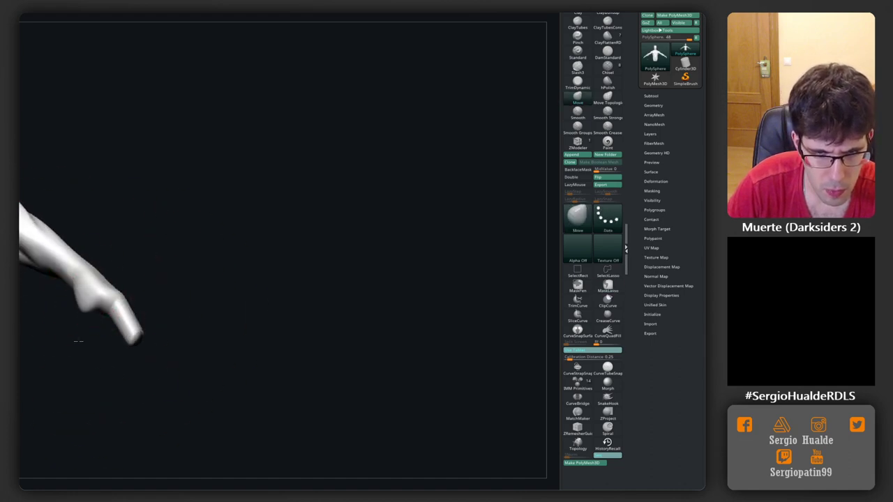
pyautogui.moveTo(72, 346); pyautogui.dragTo(81, 296)
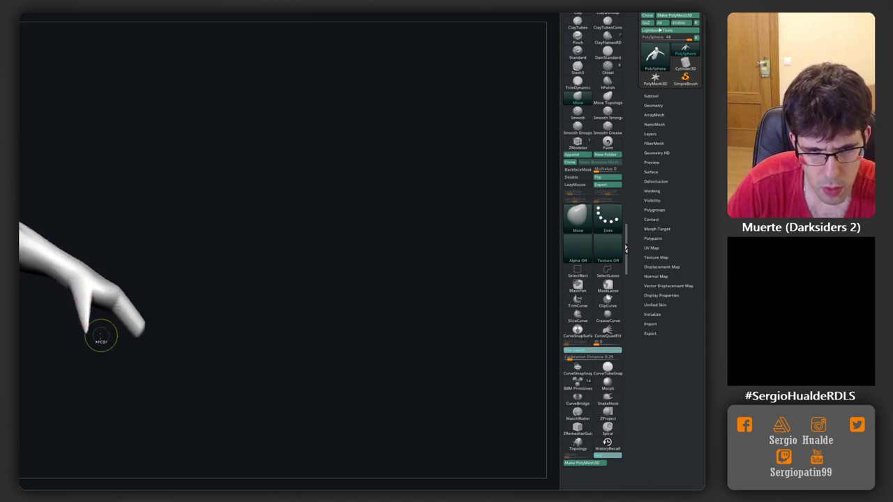
pyautogui.moveTo(99, 330)
pyautogui.mouseDown()
pyautogui.moveTo(93, 365)
pyautogui.moveTo(121, 263)
pyautogui.mouseUp()
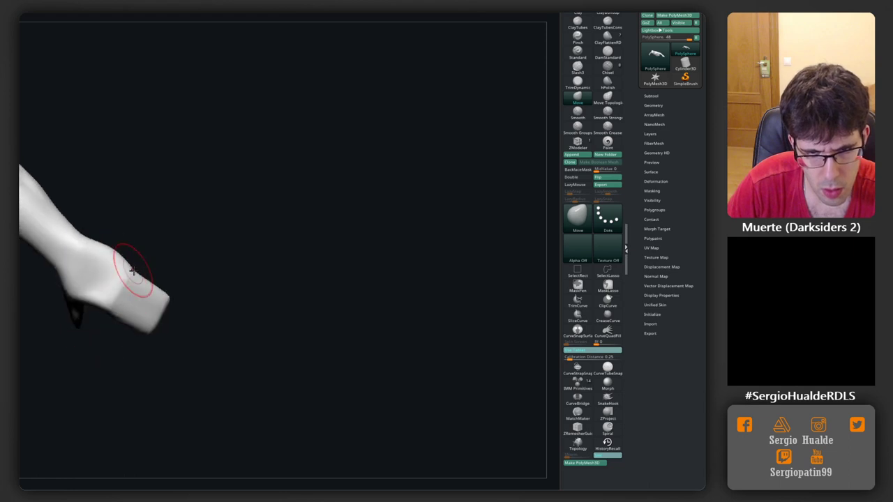
pyautogui.moveTo(168, 304); pyautogui.dragTo(157, 328)
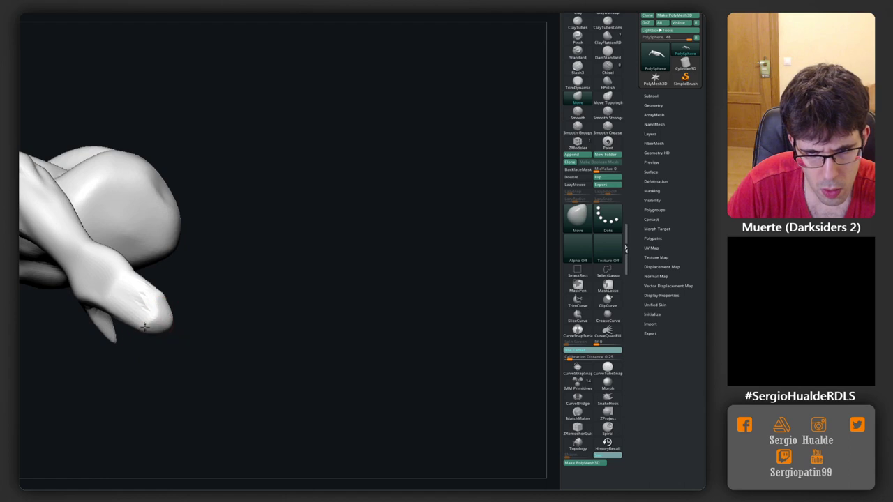
pyautogui.moveTo(144, 326)
pyautogui.mouseDown()
pyautogui.moveTo(163, 320)
pyautogui.moveTo(170, 281)
pyautogui.moveTo(160, 328)
pyautogui.mouseUp()
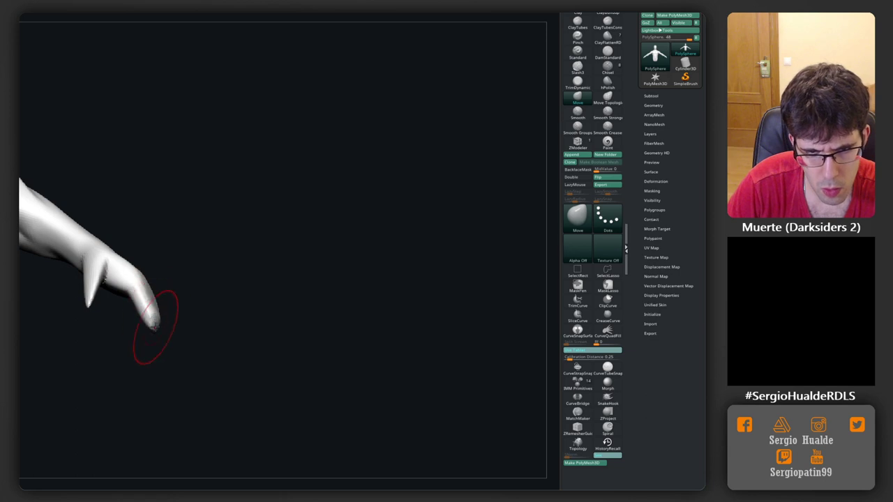
pyautogui.moveTo(155, 328); pyautogui.dragTo(153, 319)
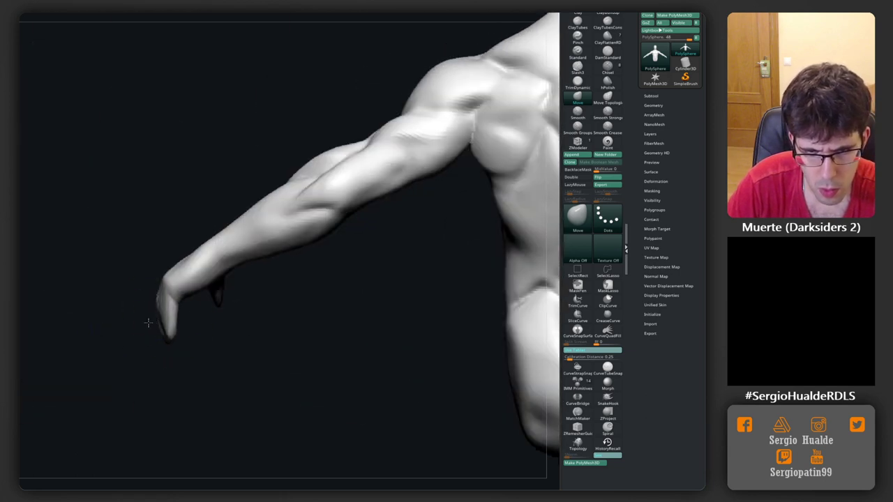
pyautogui.moveTo(147, 322); pyautogui.dragTo(221, 328)
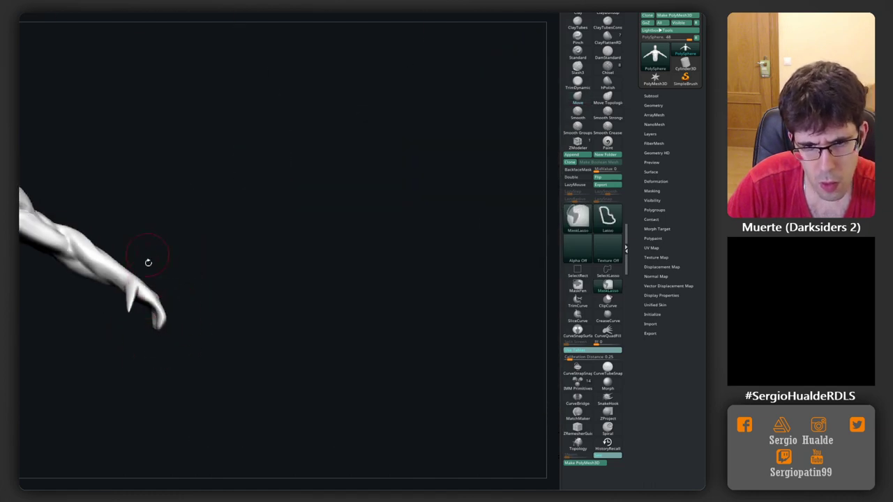
pyautogui.press('f')
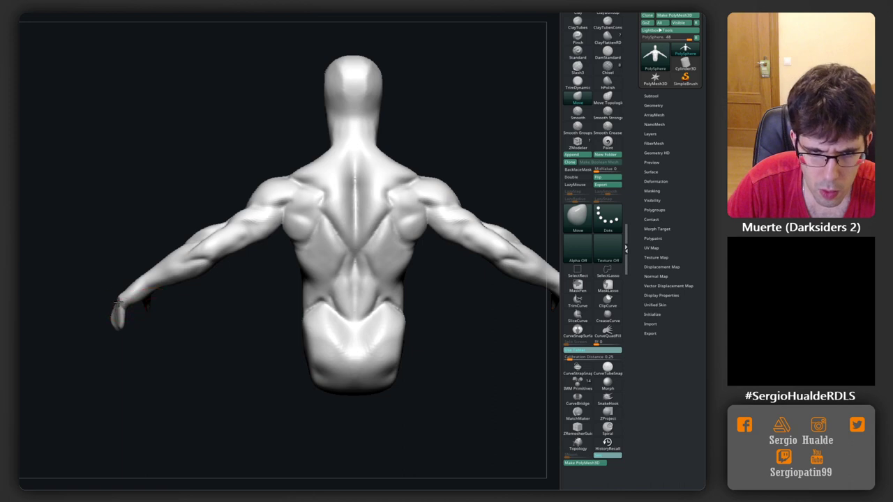
pyautogui.moveTo(128, 296)
pyautogui.mouseDown()
pyautogui.moveTo(176, 258)
pyautogui.moveTo(160, 216)
pyautogui.moveTo(170, 249)
pyautogui.mouseUp()
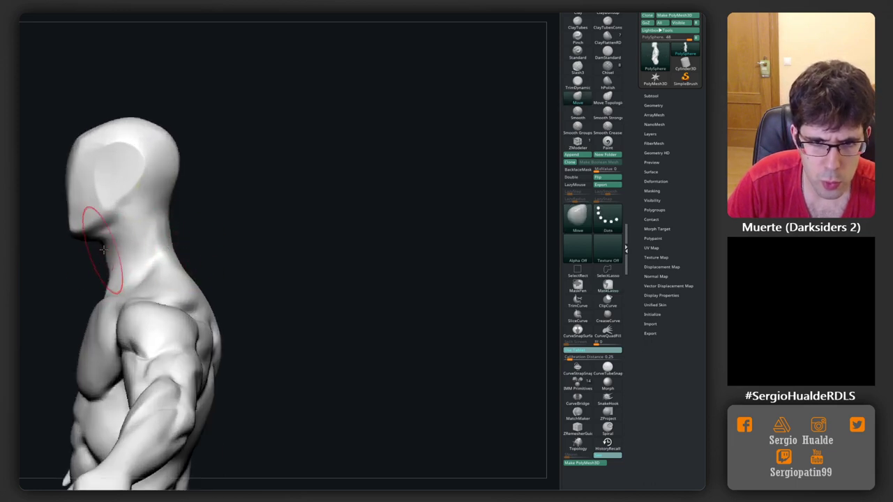
pyautogui.press('b')
pyautogui.press('d')
pyautogui.press('s')
pyautogui.scroll(5, 103, 249)
pyautogui.press('s')
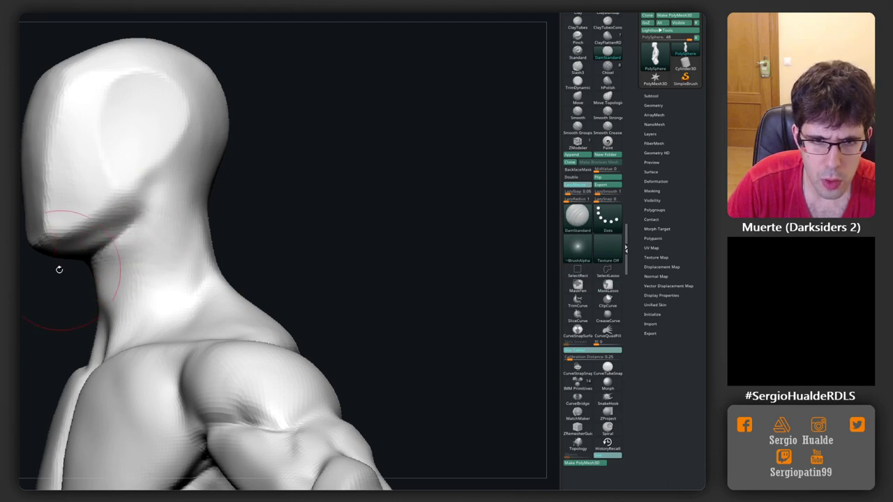
pyautogui.press('b')
pyautogui.press('c')
pyautogui.press('l')
pyautogui.moveTo(58, 265)
pyautogui.mouseDown()
pyautogui.moveTo(102, 249)
pyautogui.moveTo(124, 215)
pyautogui.moveTo(100, 289)
pyautogui.mouseUp()
pyautogui.scroll(-3, 114, 199)
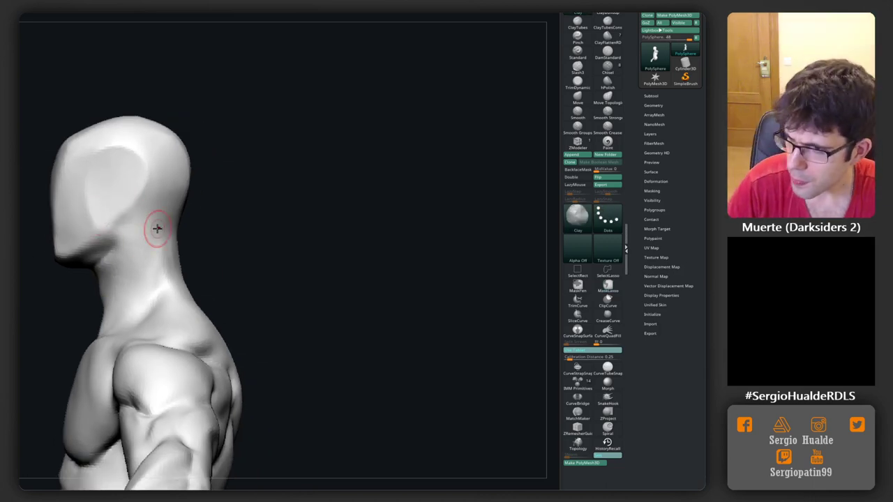
pyautogui.scroll(-3, 149, 284)
pyautogui.moveTo(149, 269)
pyautogui.keyDown('shift'); pyautogui.mouseDown()
pyautogui.moveTo(144, 228)
pyautogui.moveTo(129, 265)
pyautogui.moveTo(136, 288)
pyautogui.mouseUp(); pyautogui.keyUp('shift')
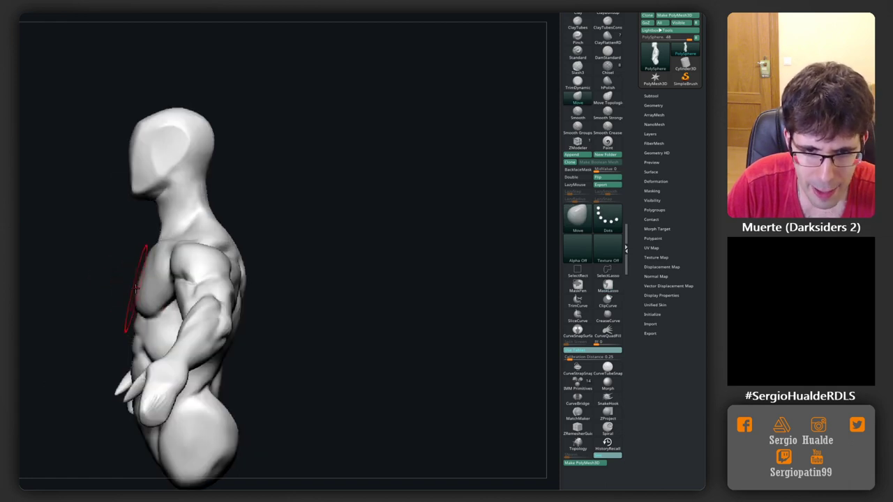
pyautogui.moveTo(155, 253); pyautogui.dragTo(189, 289)
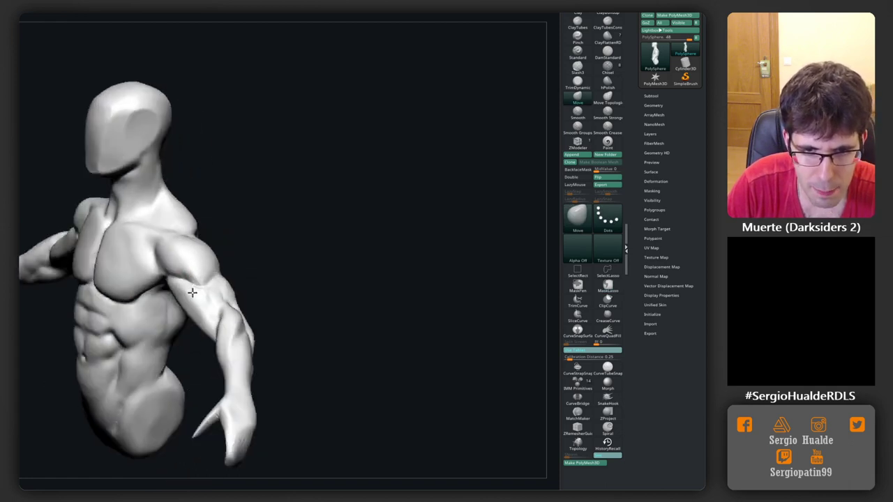
pyautogui.moveTo(170, 258)
pyautogui.mouseDown()
pyautogui.moveTo(179, 276)
pyautogui.moveTo(163, 295)
pyautogui.moveTo(193, 295)
pyautogui.moveTo(185, 277)
pyautogui.moveTo(239, 293)
pyautogui.moveTo(222, 299)
pyautogui.mouseUp()
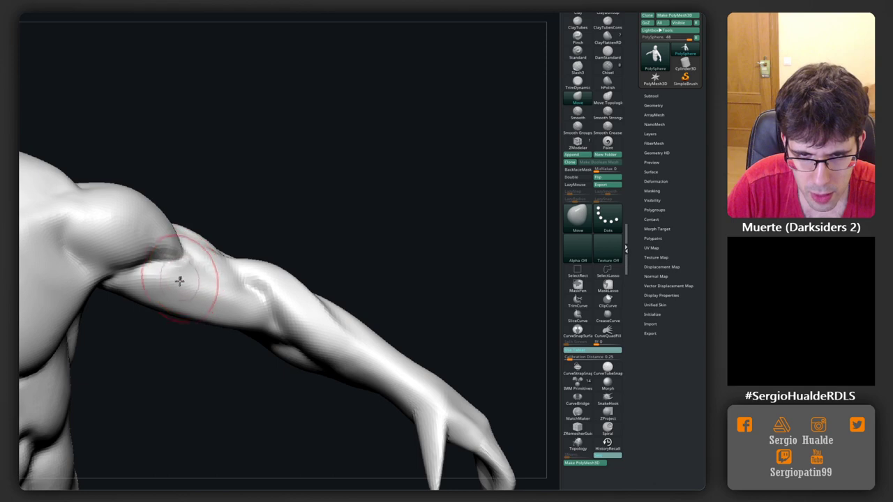
# Smooth the arm and carve thin muscle creases with DamStandard
pyautogui.press('shift')
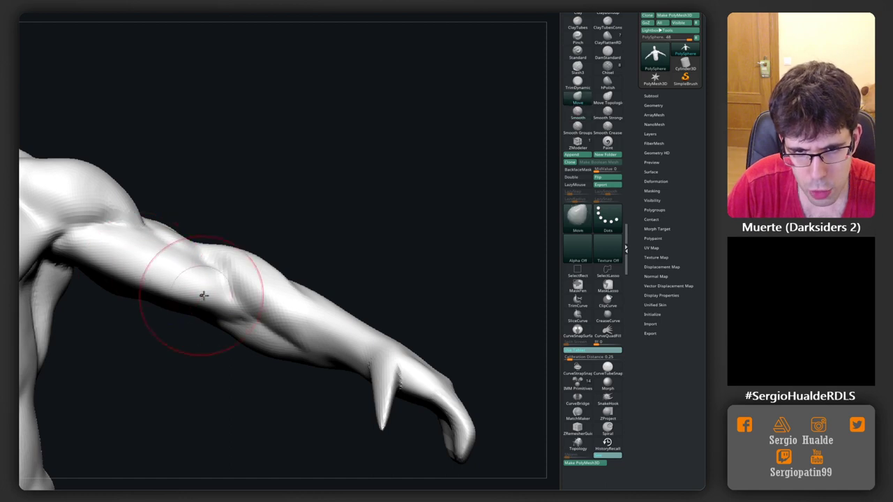
pyautogui.press('b')
pyautogui.press('d')
pyautogui.press('s')
pyautogui.moveTo(213, 281)
pyautogui.mouseDown(button='right')
pyautogui.moveTo(225, 270)
pyautogui.moveTo(198, 325)
pyautogui.moveTo(189, 295)
pyautogui.moveTo(236, 316)
pyautogui.moveTo(244, 271)
pyautogui.mouseUp(button='right')
# Push the forearm into a cleaner, tapered shape with the Move brush
pyautogui.press('b')
pyautogui.press('m')
pyautogui.press('v')
pyautogui.press('b')
pyautogui.press('m')
pyautogui.press('v')
pyautogui.moveTo(241, 314)
pyautogui.mouseDown()
pyautogui.moveTo(295, 353)
pyautogui.moveTo(256, 353)
pyautogui.mouseUp()
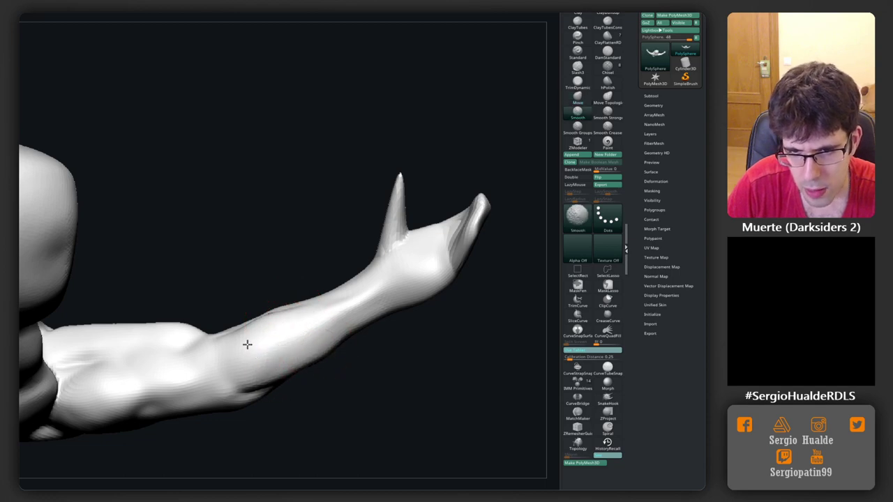
pyautogui.moveTo(247, 344)
pyautogui.mouseDown(button='right')
pyautogui.moveTo(272, 371)
pyautogui.moveTo(243, 372)
pyautogui.moveTo(274, 257)
pyautogui.moveTo(260, 251)
pyautogui.moveTo(285, 223)
pyautogui.moveTo(288, 263)
pyautogui.moveTo(279, 260)
pyautogui.moveTo(299, 279)
pyautogui.moveTo(299, 249)
pyautogui.moveTo(351, 239)
pyautogui.moveTo(338, 245)
pyautogui.moveTo(321, 231)
pyautogui.moveTo(304, 254)
pyautogui.moveTo(310, 236)
pyautogui.moveTo(328, 258)
pyautogui.moveTo(289, 300)
pyautogui.moveTo(269, 293)
pyautogui.moveTo(279, 309)
pyautogui.moveTo(274, 284)
pyautogui.moveTo(282, 332)
pyautogui.moveTo(269, 243)
pyautogui.moveTo(315, 304)
pyautogui.moveTo(298, 295)
pyautogui.moveTo(286, 443)
pyautogui.mouseUp(button='right')
# Shape the legs from the side, pulling the upper leg left and bending the lower leg outward
pyautogui.press('b')
pyautogui.press('c')
pyautogui.press('l')
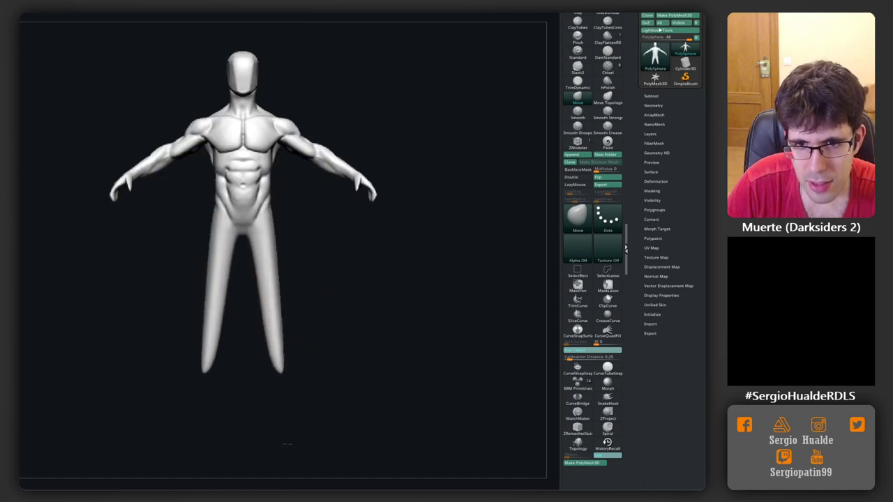
pyautogui.moveTo(309, 325); pyautogui.dragTo(292, 342, button='right')
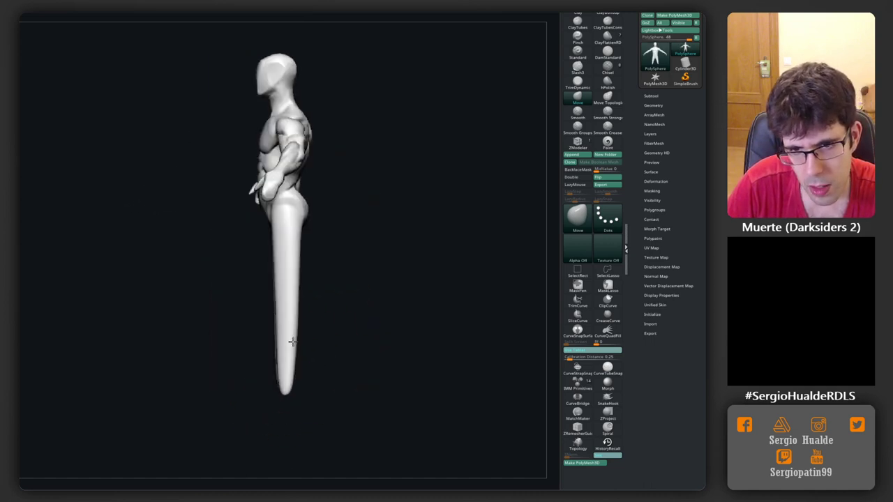
pyautogui.moveTo(279, 276); pyautogui.dragTo(266, 260)
pyautogui.moveTo(301, 341); pyautogui.dragTo(304, 386)
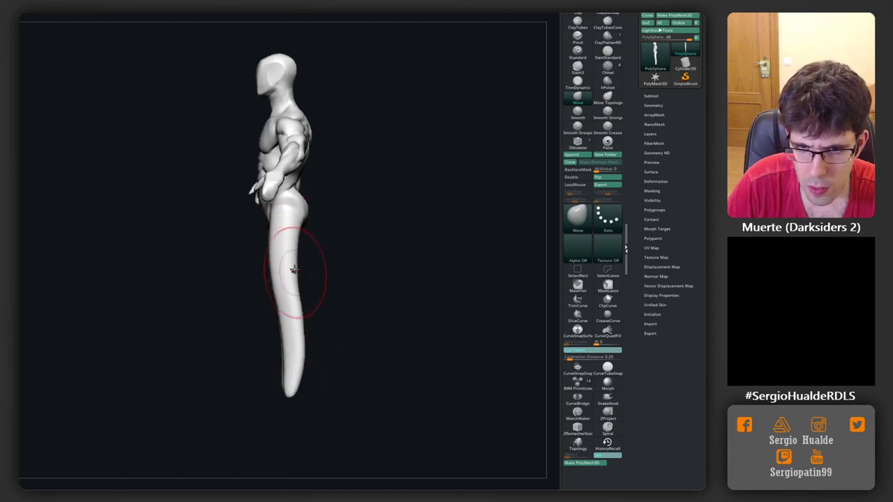
# Build up rounded glutes on both hips with the Clay brush under symmetry
pyautogui.press('b')
pyautogui.press('c')
pyautogui.press('l')
pyautogui.moveTo(320, 250)
pyautogui.mouseDown(button='right')
pyautogui.moveTo(329, 239)
pyautogui.moveTo(356, 281)
pyautogui.moveTo(359, 258)
pyautogui.mouseUp(button='right')
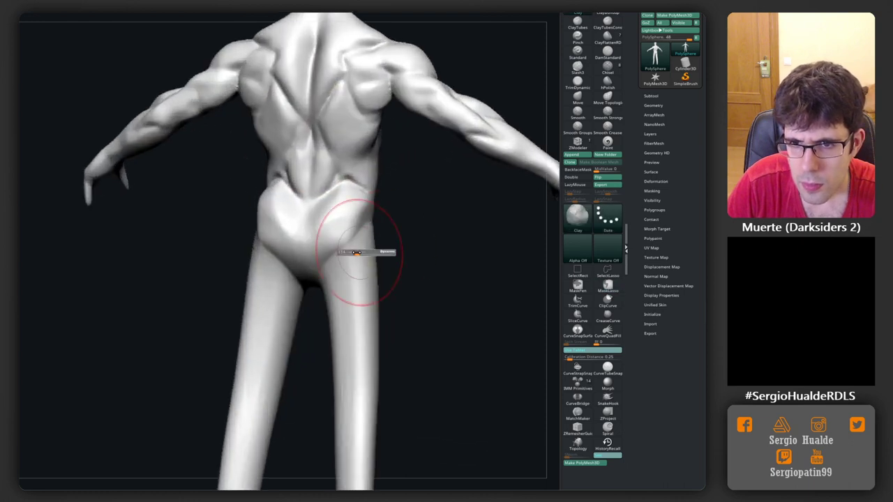
pyautogui.moveTo(366, 212); pyautogui.dragTo(347, 262)
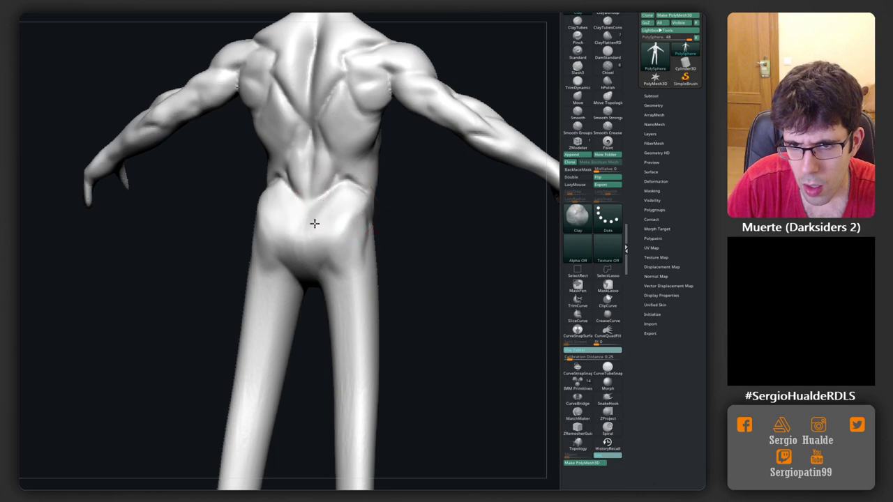
pyautogui.moveTo(354, 201); pyautogui.dragTo(367, 258)
pyautogui.moveTo(367, 258); pyautogui.dragTo(342, 256, button='right')
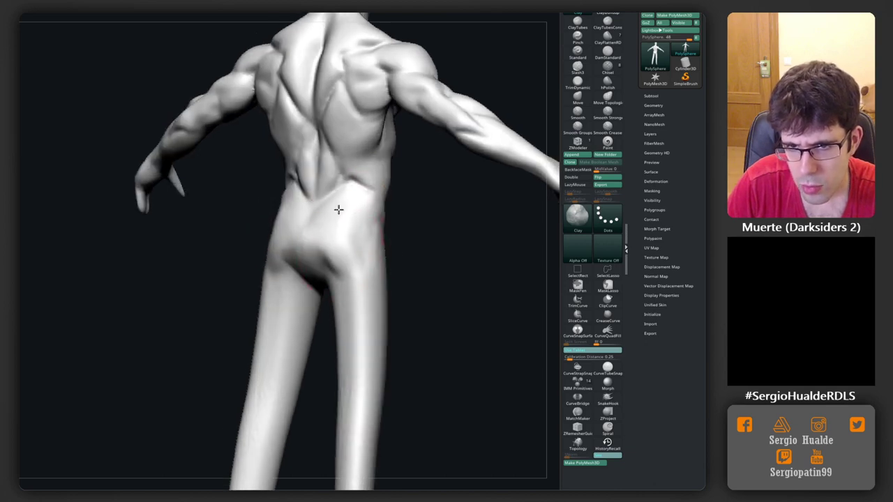
pyautogui.moveTo(338, 223); pyautogui.dragTo(303, 233, button='right')
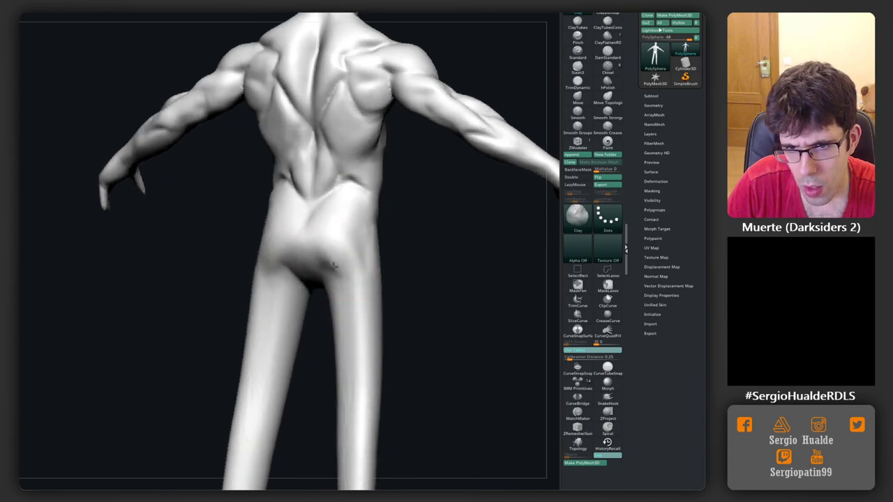
# Carve a deeper gluteal fold beneath the buttocks with DamStandard
pyautogui.press('b')
pyautogui.press('d')
pyautogui.press('s')
pyautogui.moveTo(300, 276); pyautogui.dragTo(332, 273)
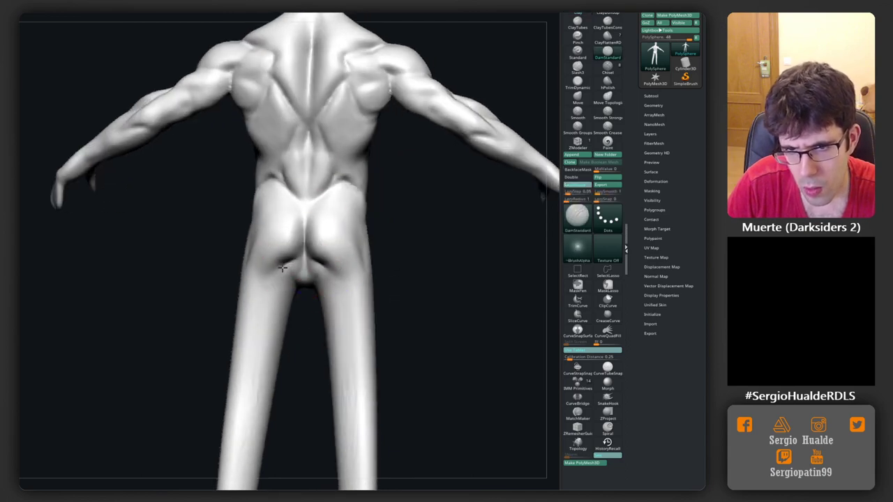
pyautogui.press('b')
pyautogui.press('c')
pyautogui.press('l')
# Review the hip and glutes from three-quarter and side views
pyautogui.moveTo(325, 216)
pyautogui.mouseDown(button='right')
pyautogui.moveTo(345, 230)
pyautogui.moveTo(360, 225)
pyautogui.mouseUp(button='right')
pyautogui.moveTo(379, 265); pyautogui.dragTo(356, 243, button='right')
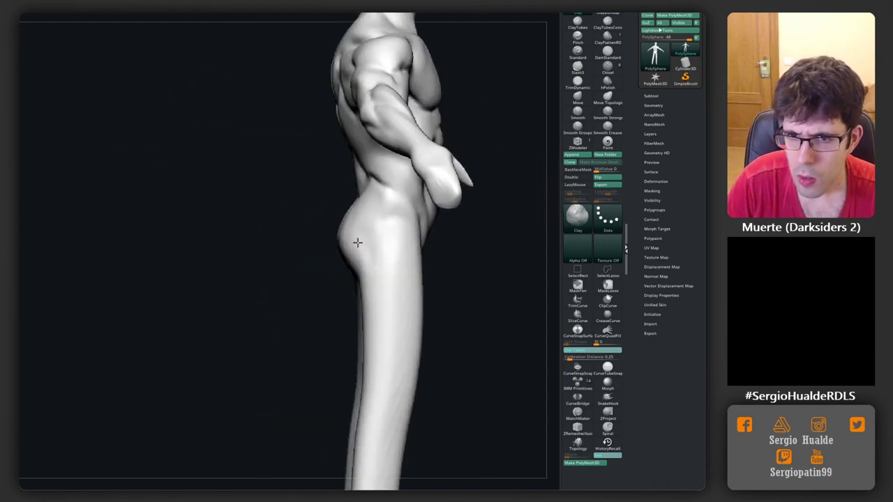
pyautogui.press('b')
pyautogui.press('m')
pyautogui.press('v')
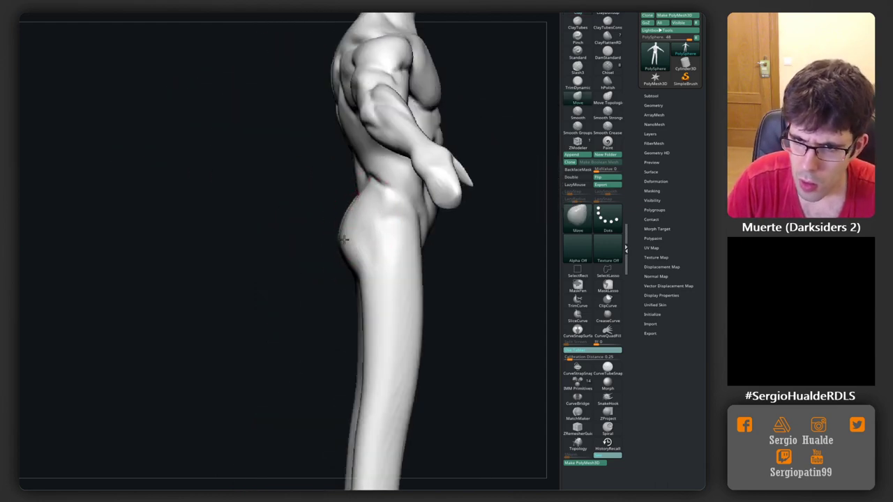
pyautogui.moveTo(342, 253); pyautogui.dragTo(334, 209, button='right')
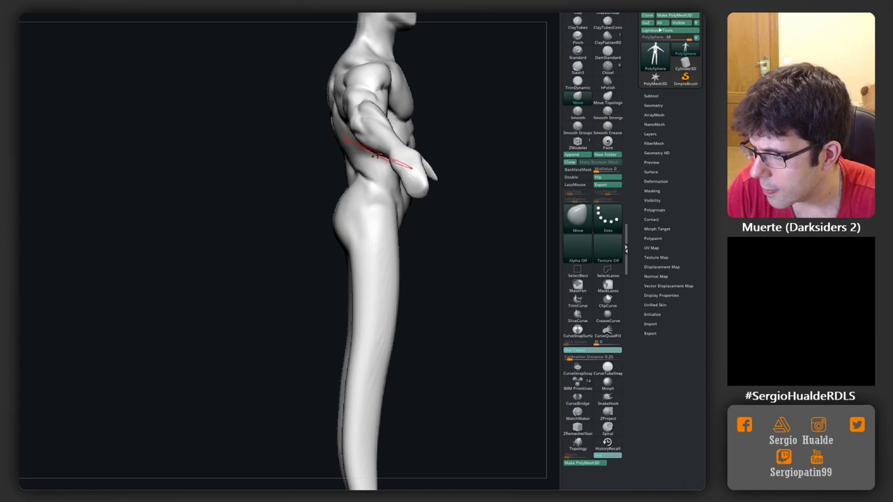
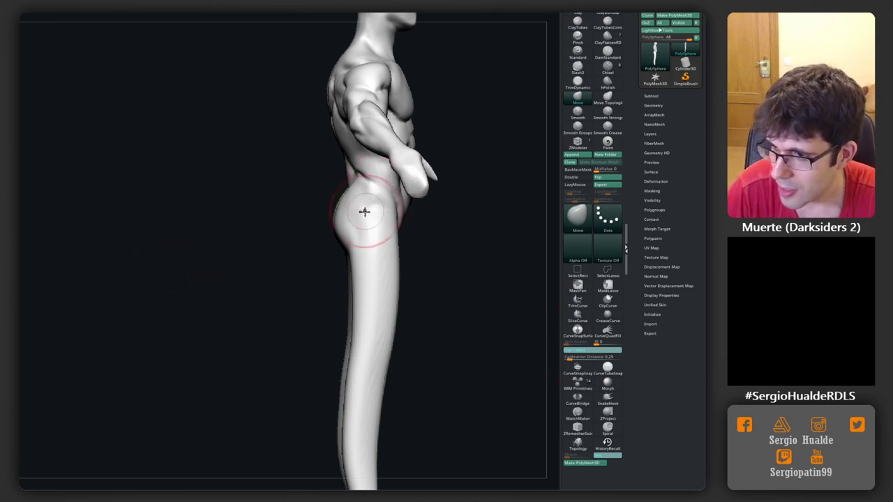
# Smooth and slim both inner thighs with symmetry from a three-quarter front view
pyautogui.moveTo(470, 272)
pyautogui.mouseDown()
pyautogui.moveTo(398, 236)
pyautogui.moveTo(370, 241)
pyautogui.mouseUp()
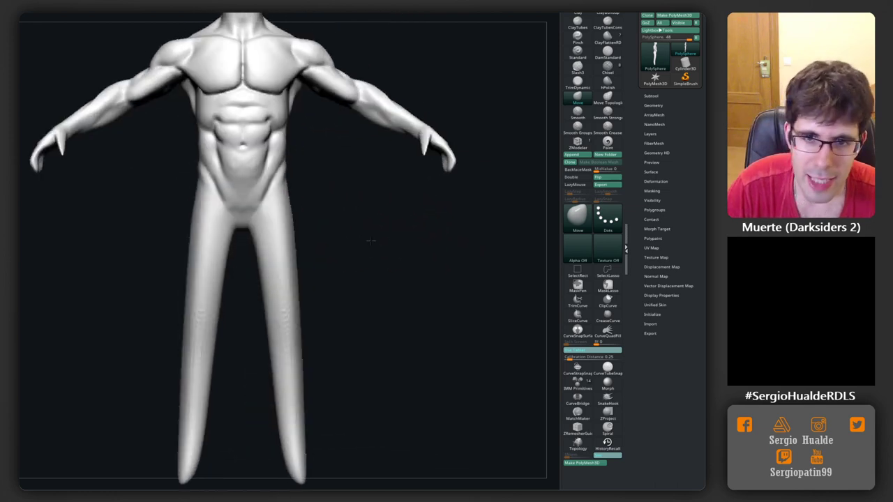
pyautogui.moveTo(285, 239)
pyautogui.keyDown('shift'); pyautogui.mouseDown()
pyautogui.moveTo(293, 307)
pyautogui.moveTo(278, 324)
pyautogui.moveTo(289, 202)
pyautogui.mouseUp(); pyautogui.keyUp('shift')
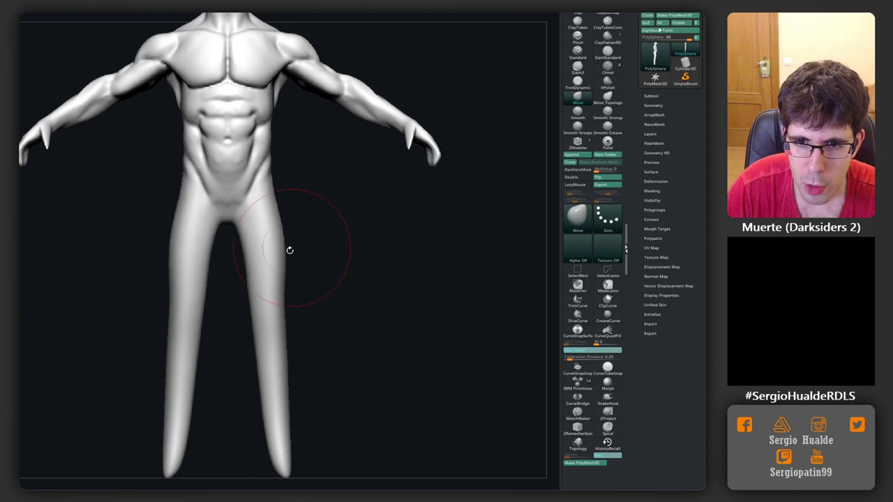
pyautogui.moveTo(283, 245); pyautogui.dragTo(286, 293)
pyautogui.moveTo(286, 230)
pyautogui.mouseDown()
pyautogui.moveTo(279, 249)
pyautogui.moveTo(248, 267)
pyautogui.moveTo(251, 279)
pyautogui.mouseUp()
# Soften and fill the fold beneath the buttocks, then select the DamStandard brush
pyautogui.moveTo(307, 279)
pyautogui.mouseDown()
pyautogui.moveTo(333, 271)
pyautogui.moveTo(307, 260)
pyautogui.mouseUp()
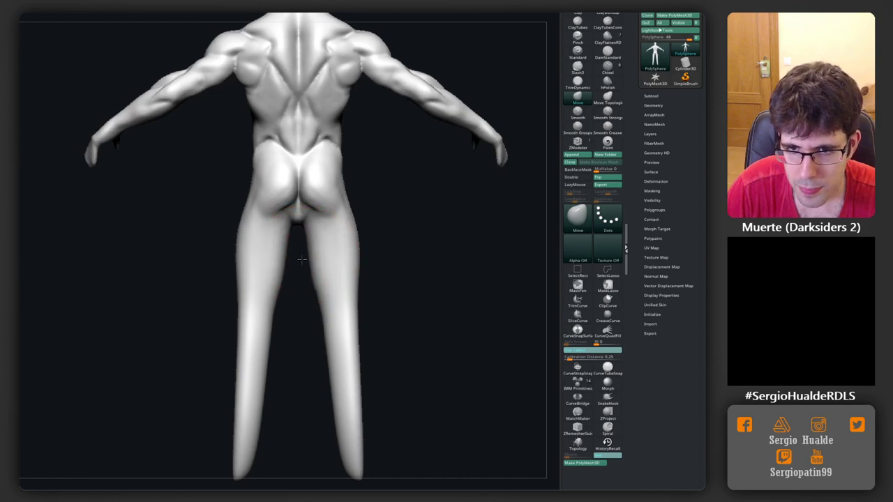
pyautogui.moveTo(300, 218)
pyautogui.mouseDown()
pyautogui.moveTo(300, 195)
pyautogui.moveTo(304, 208)
pyautogui.mouseUp()
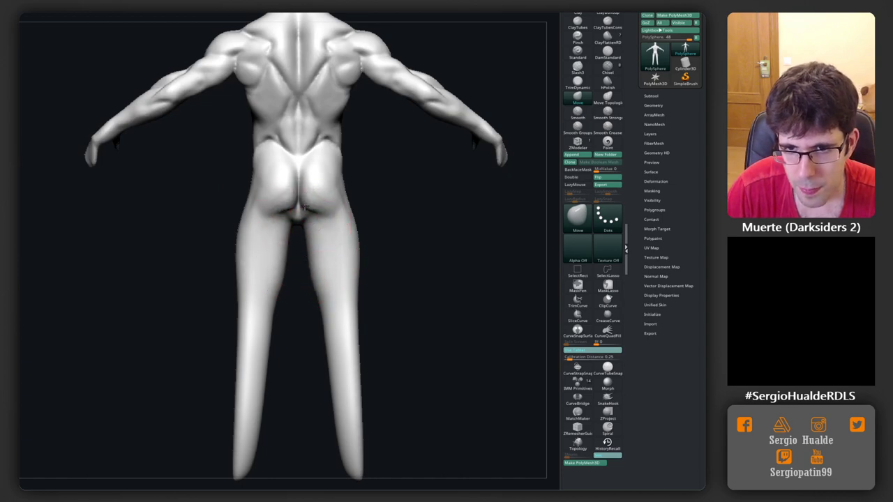
pyautogui.moveTo(327, 207)
pyautogui.mouseDown(button='right')
pyautogui.moveTo(353, 215)
pyautogui.moveTo(365, 256)
pyautogui.moveTo(353, 223)
pyautogui.moveTo(326, 263)
pyautogui.mouseUp(button='right')
pyautogui.press('b')
pyautogui.press('d')
pyautogui.press('s')
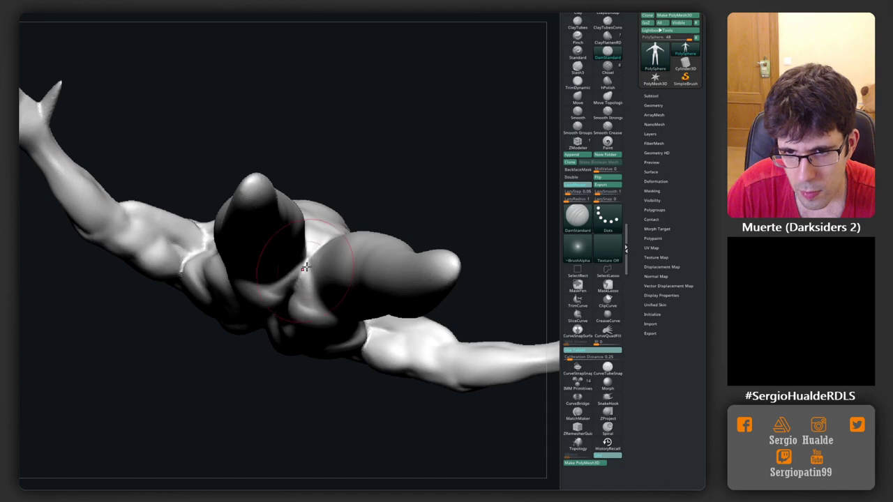
# Build thigh and knee forms with Clay and flatten planes with TrimDynamic
pyautogui.moveTo(304, 269)
pyautogui.mouseDown(button='right')
pyautogui.moveTo(309, 313)
pyautogui.moveTo(295, 275)
pyautogui.mouseUp(button='right')
pyautogui.press('b')
pyautogui.press('c')
pyautogui.press('l')
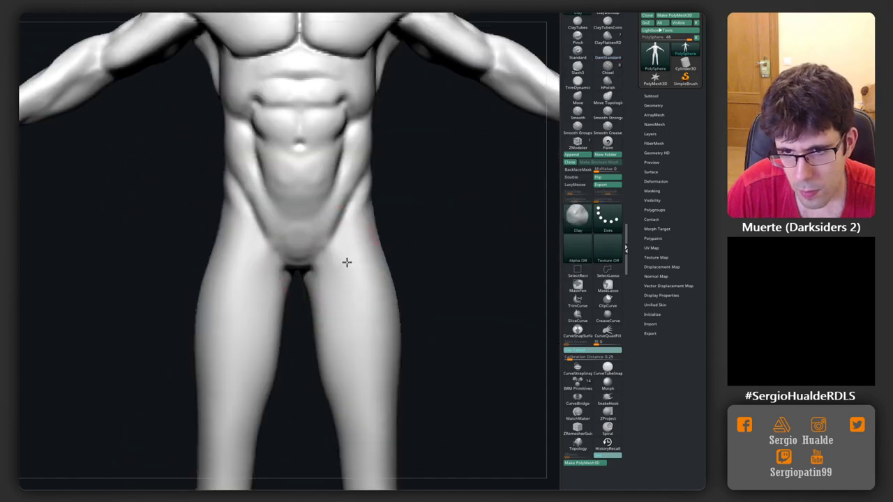
pyautogui.moveTo(347, 262)
pyautogui.mouseDown(button='right')
pyautogui.moveTo(351, 239)
pyautogui.moveTo(363, 244)
pyautogui.mouseUp(button='right')
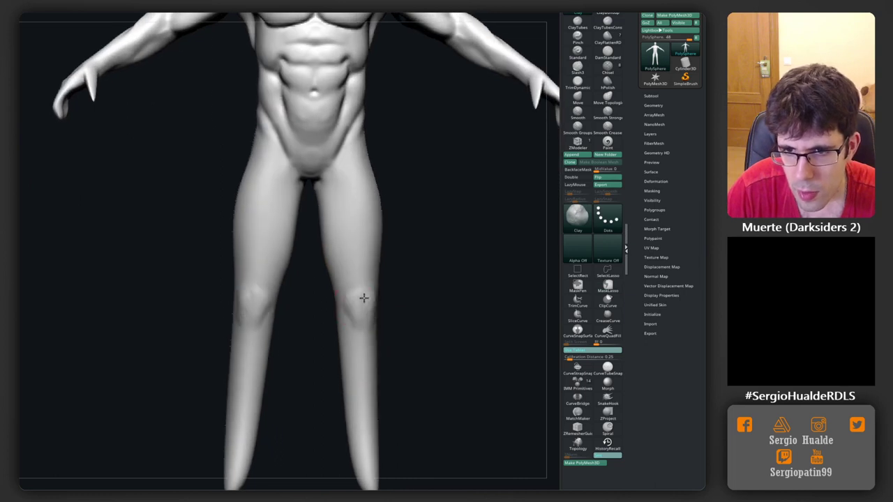
pyautogui.moveTo(363, 297); pyautogui.dragTo(351, 256, button='right')
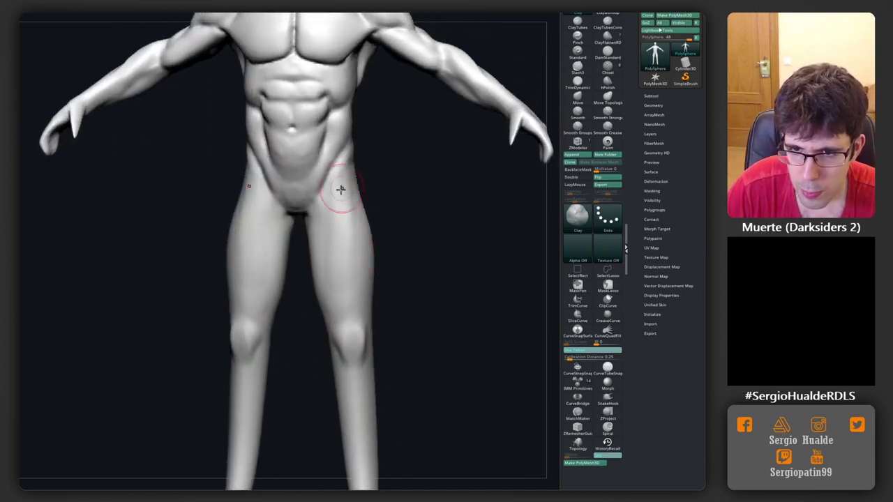
pyautogui.moveTo(341, 189)
pyautogui.mouseDown(button='right')
pyautogui.moveTo(358, 293)
pyautogui.moveTo(341, 273)
pyautogui.mouseUp(button='right')
pyautogui.press('b')
pyautogui.press('t')
pyautogui.press('d')
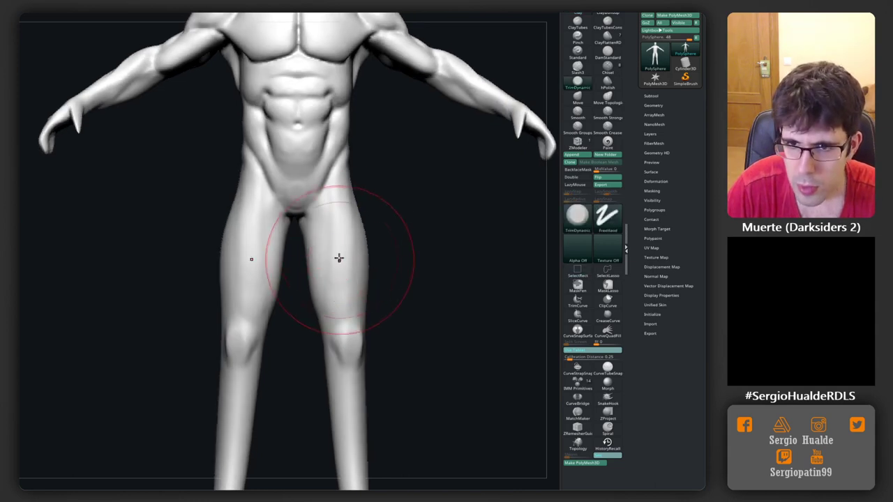
pyautogui.moveTo(345, 327); pyautogui.dragTo(321, 293, button='right')
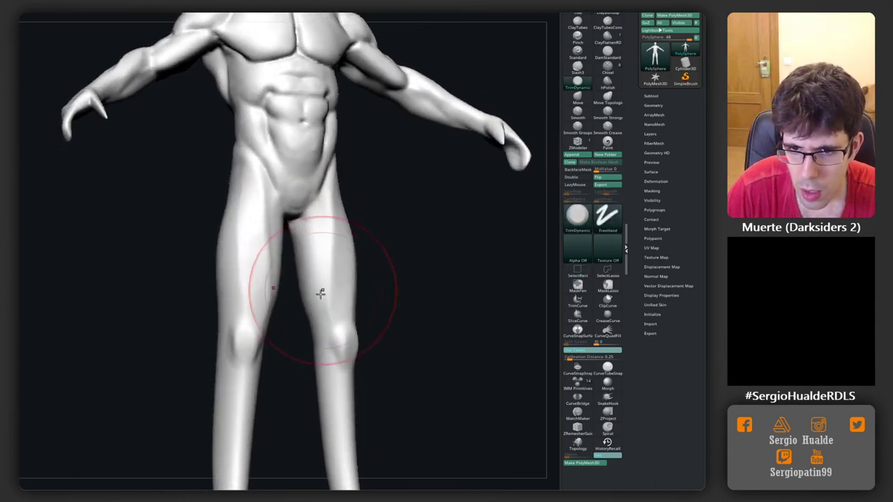
pyautogui.moveTo(323, 207)
pyautogui.keyDown('shift'); pyautogui.mouseDown(button='right')
pyautogui.moveTo(314, 243)
pyautogui.moveTo(306, 242)
pyautogui.mouseUp(button='right'); pyautogui.keyUp('shift')
# Build up the backs of the legs with a larger Clay brush from the rear
pyautogui.press('b')
pyautogui.press('c')
pyautogui.press('l')
pyautogui.press('s')
pyautogui.moveTo(310, 284)
pyautogui.mouseDown(button='right')
pyautogui.moveTo(293, 242)
pyautogui.moveTo(296, 281)
pyautogui.moveTo(311, 265)
pyautogui.mouseUp(button='right')
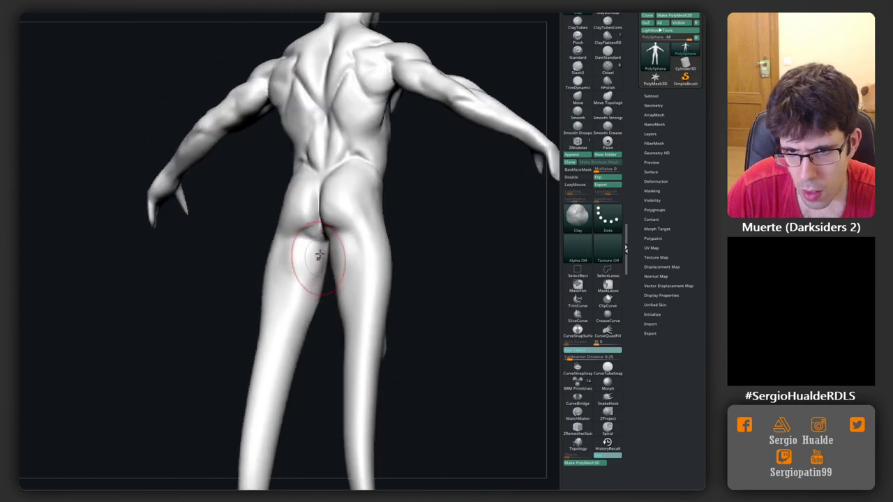
pyautogui.keyDown('shift'); pyautogui.moveTo(279, 314); pyautogui.dragTo(293, 266, button='right'); pyautogui.keyUp('shift')
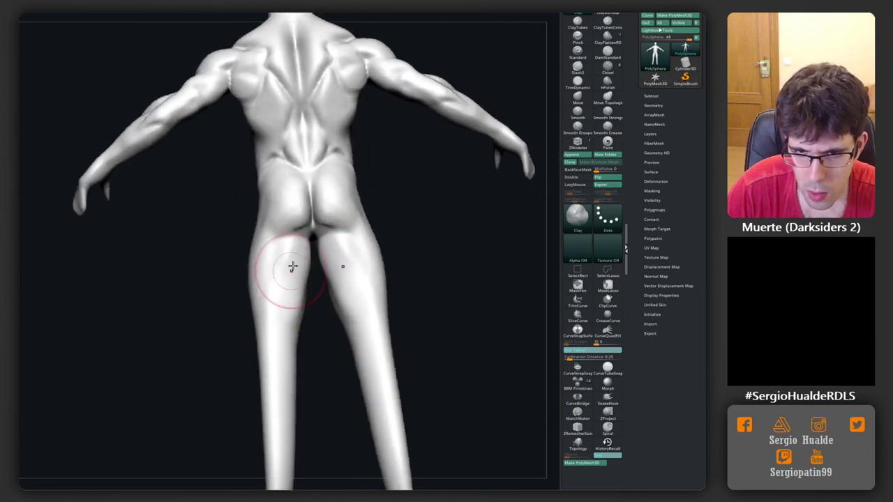
pyautogui.moveTo(288, 329); pyautogui.dragTo(298, 285, button='right')
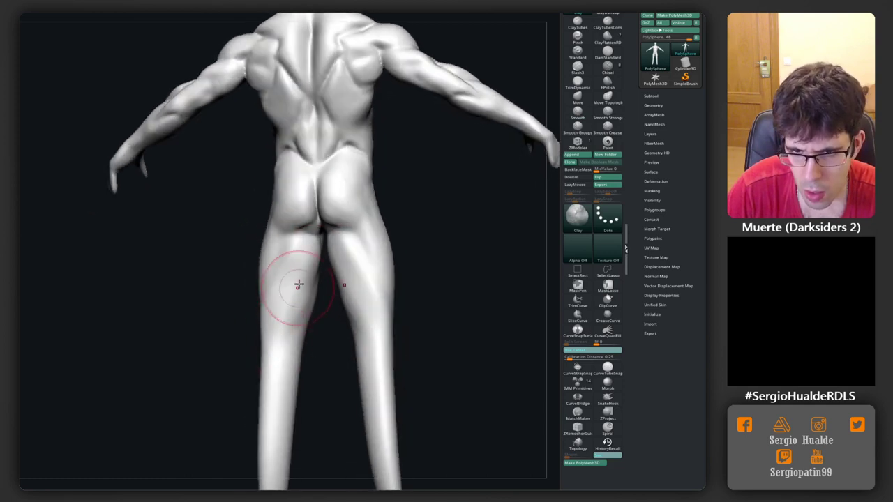
pyautogui.moveTo(309, 345); pyautogui.dragTo(295, 288, button='right')
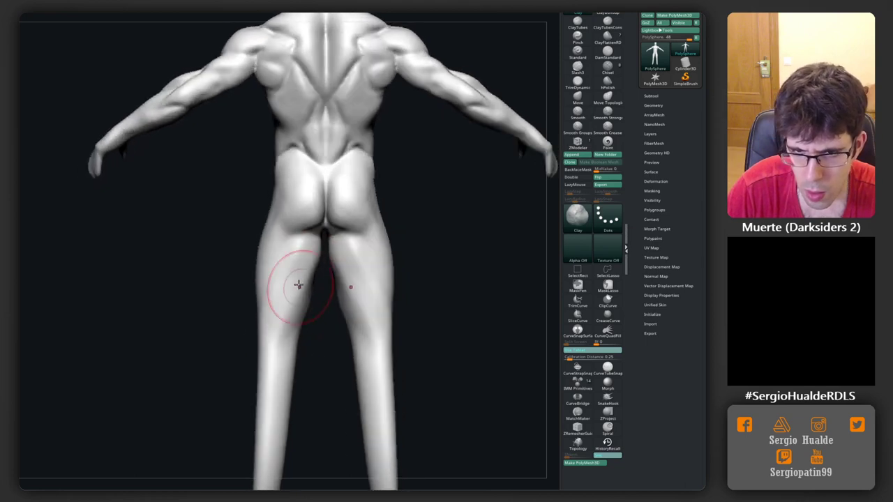
pyautogui.moveTo(288, 322); pyautogui.dragTo(290, 244, button='right')
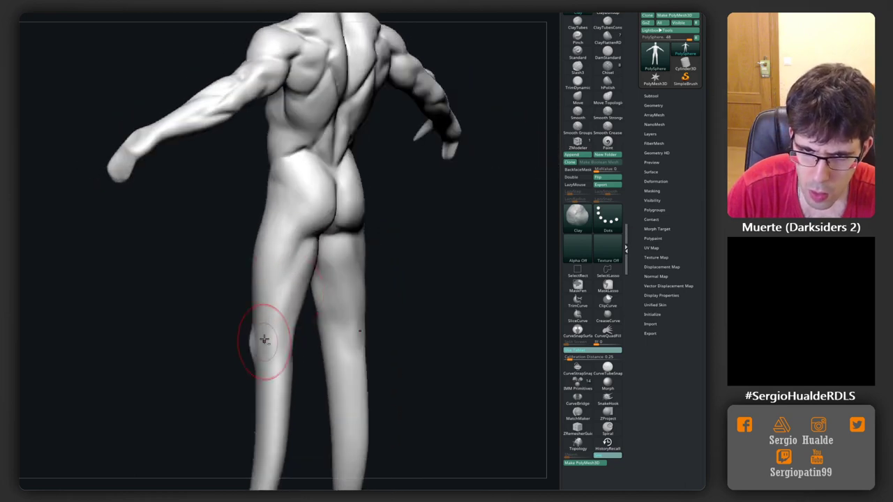
# Carve sharp creases at the backs of the thighs and knees with DamStandard, then Move
pyautogui.press('b')
pyautogui.press('d')
pyautogui.press('s')
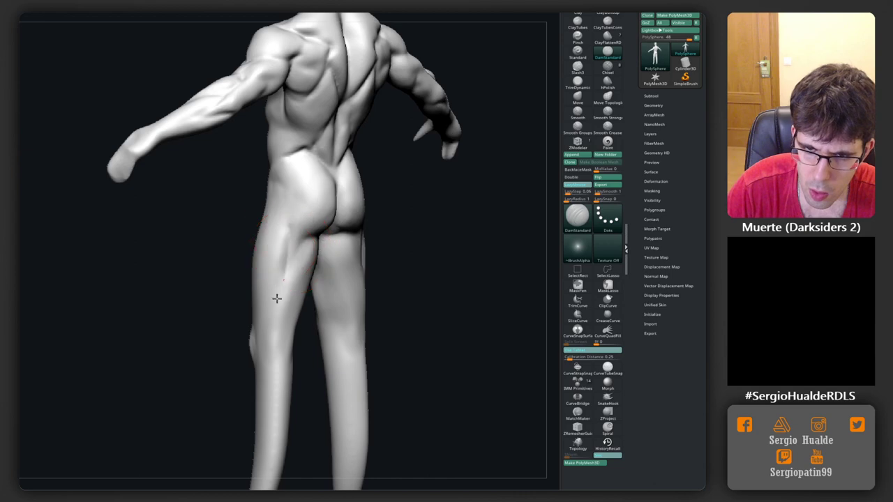
pyautogui.moveTo(277, 299); pyautogui.dragTo(290, 262, button='right')
pyautogui.moveTo(276, 303); pyautogui.dragTo(281, 284, button='right')
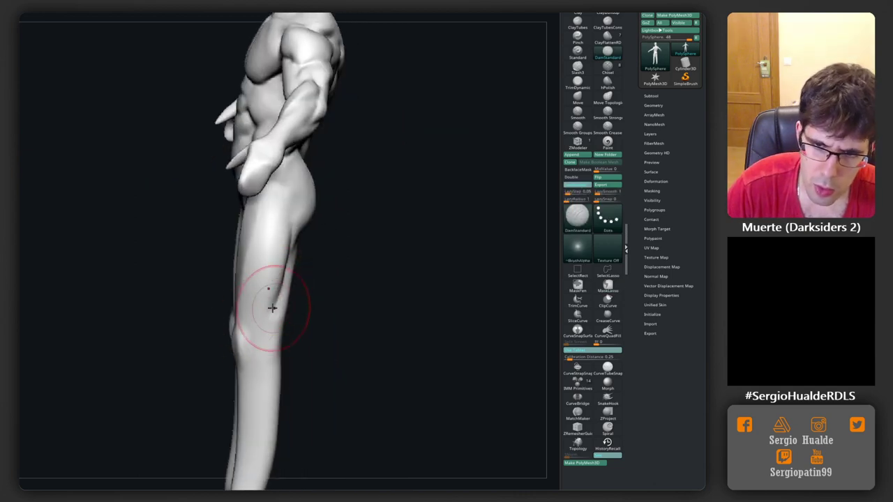
pyautogui.press('b')
pyautogui.press('m')
pyautogui.press('v')
pyautogui.moveTo(255, 265)
pyautogui.mouseDown(button='right')
pyautogui.moveTo(256, 284)
pyautogui.moveTo(251, 259)
pyautogui.mouseUp(button='right')
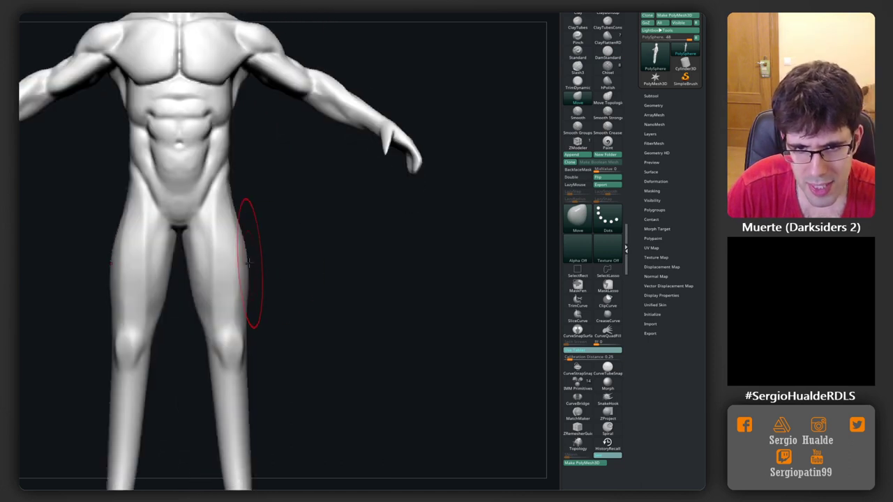
# Bulk up and refine both calves with the Clay brush from behind
pyautogui.moveTo(256, 329); pyautogui.dragTo(267, 295, button='right')
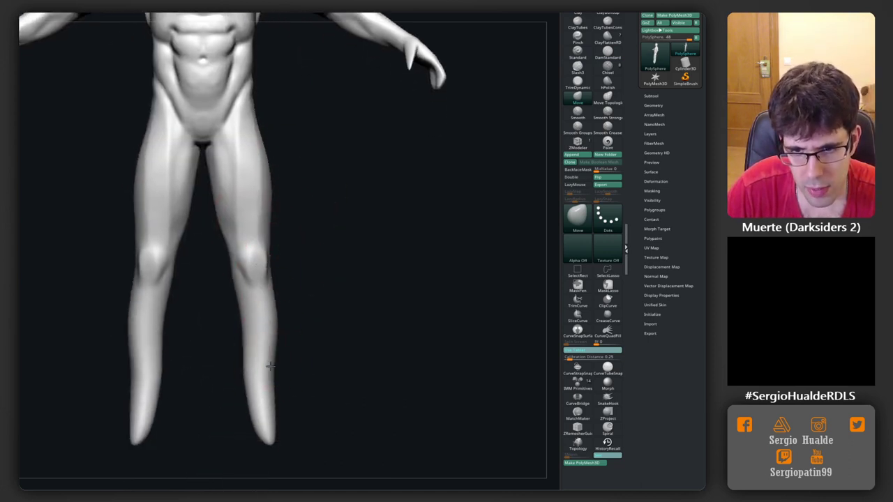
pyautogui.moveTo(270, 391)
pyautogui.mouseDown(button='right')
pyautogui.moveTo(314, 320)
pyautogui.moveTo(283, 308)
pyautogui.moveTo(285, 321)
pyautogui.mouseUp(button='right')
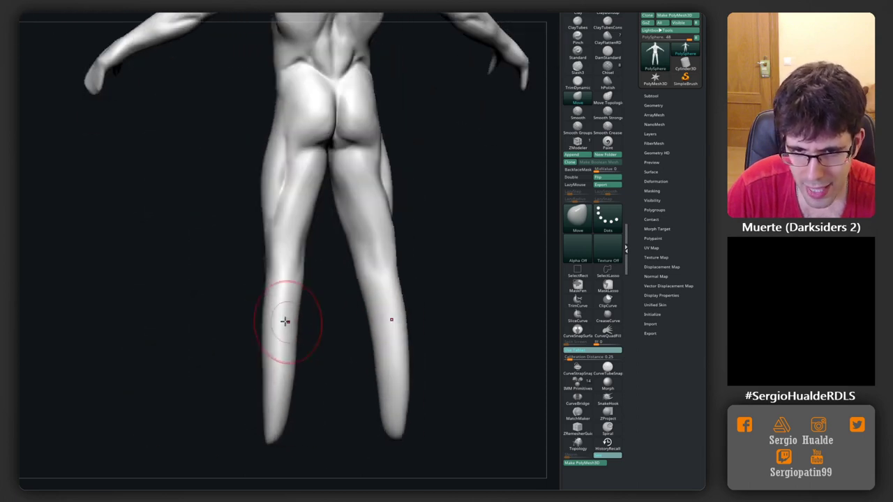
pyautogui.press('b')
pyautogui.press('c')
pyautogui.press('l')
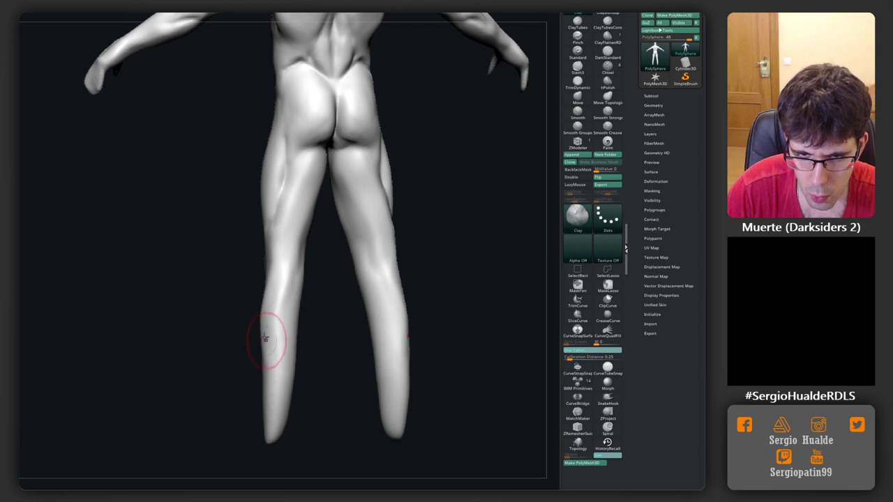
pyautogui.moveTo(269, 332)
pyautogui.mouseDown()
pyautogui.moveTo(273, 288)
pyautogui.moveTo(273, 374)
pyautogui.moveTo(281, 290)
pyautogui.moveTo(291, 309)
pyautogui.mouseUp()
pyautogui.moveTo(291, 309); pyautogui.dragTo(288, 313, button='right')
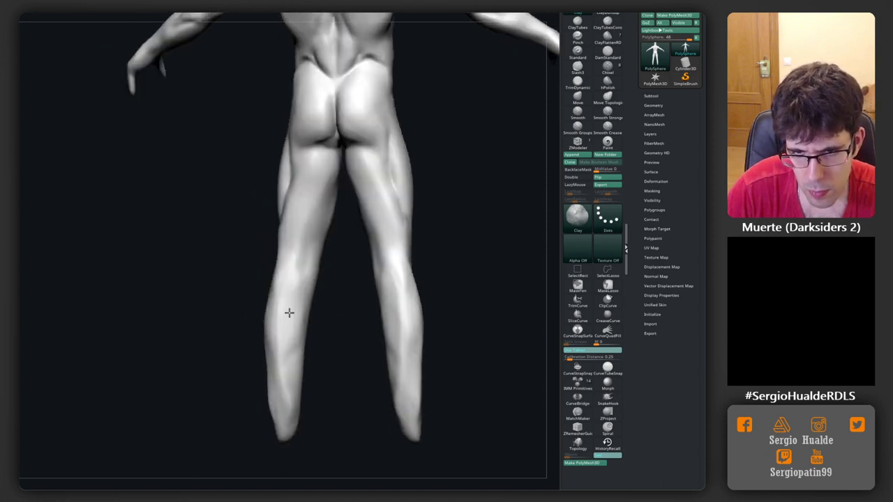
pyautogui.moveTo(289, 312)
pyautogui.mouseDown()
pyautogui.moveTo(295, 318)
pyautogui.moveTo(275, 355)
pyautogui.moveTo(275, 309)
pyautogui.moveTo(285, 337)
pyautogui.mouseUp()
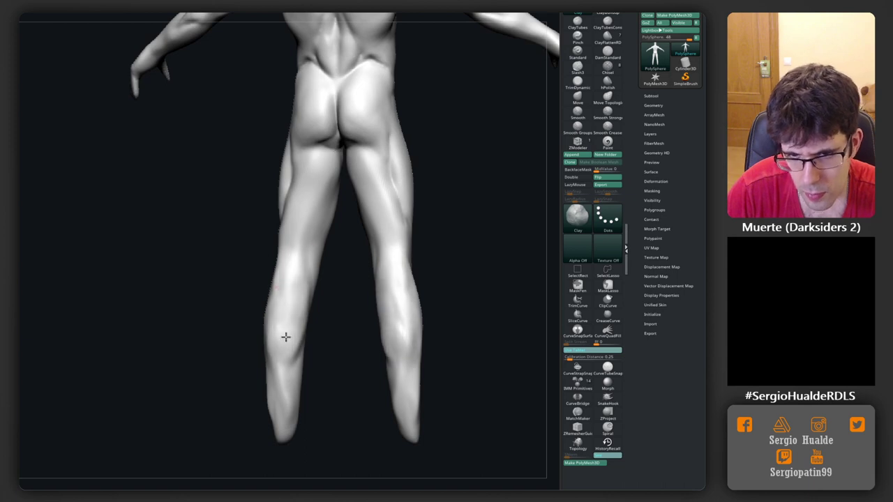
pyautogui.moveTo(293, 281)
pyautogui.mouseDown(button='right')
pyautogui.moveTo(300, 333)
pyautogui.moveTo(278, 279)
pyautogui.mouseUp(button='right')
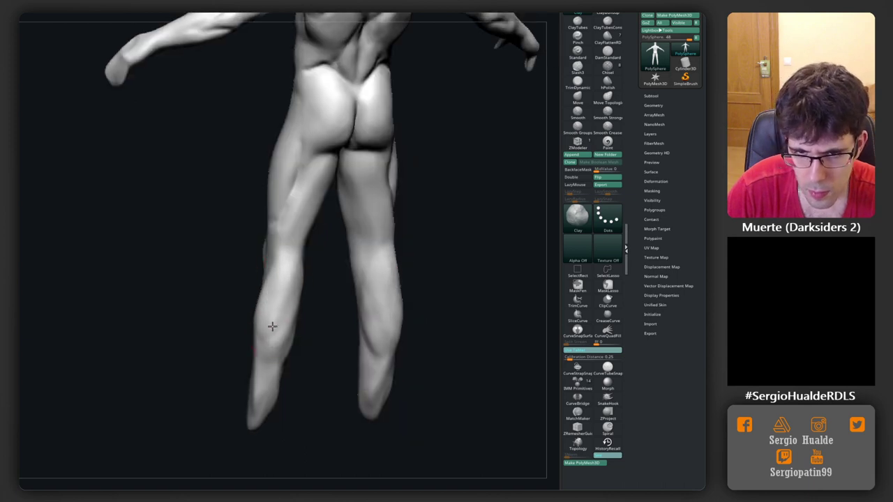
pyautogui.moveTo(272, 327)
pyautogui.mouseDown(button='right')
pyautogui.moveTo(285, 295)
pyautogui.moveTo(277, 333)
pyautogui.moveTo(286, 307)
pyautogui.moveTo(278, 304)
pyautogui.mouseUp(button='right')
# Flatten planes along the lower legs, checking rear and front views
pyautogui.press('s')
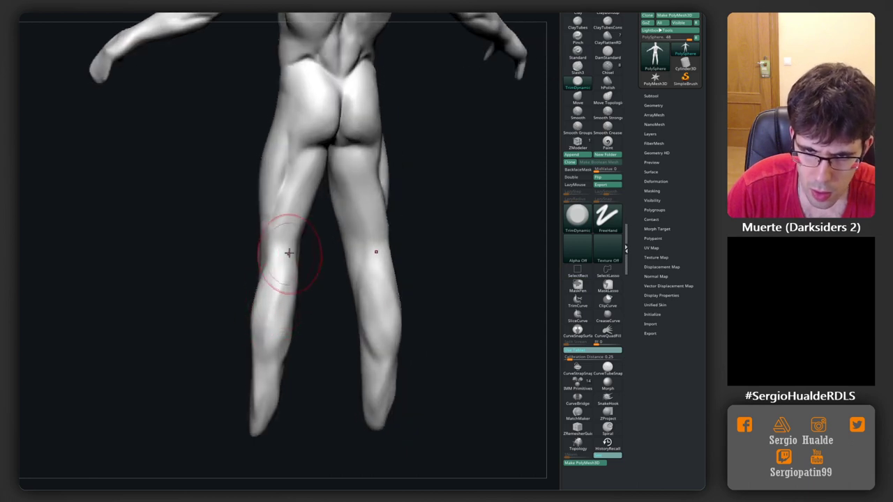
pyautogui.moveTo(293, 254); pyautogui.dragTo(269, 313, button='right')
pyautogui.moveTo(279, 355); pyautogui.dragTo(287, 311, button='right')
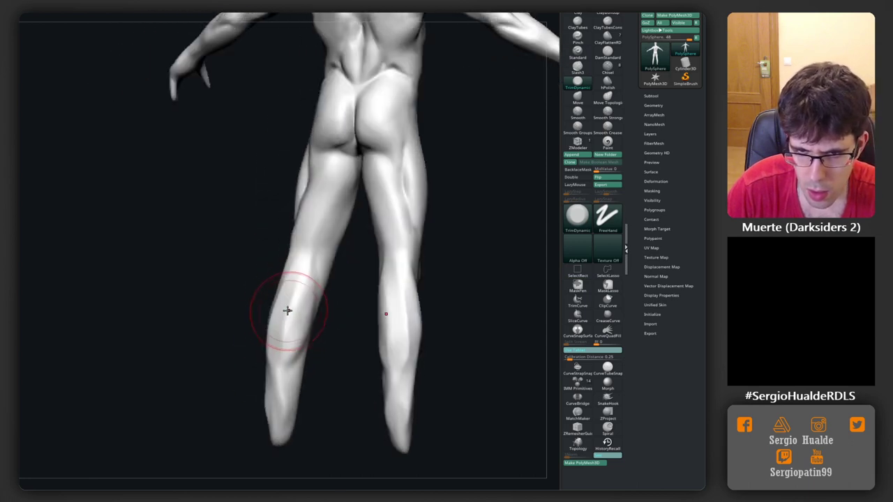
pyautogui.moveTo(295, 360); pyautogui.dragTo(301, 314, button='right')
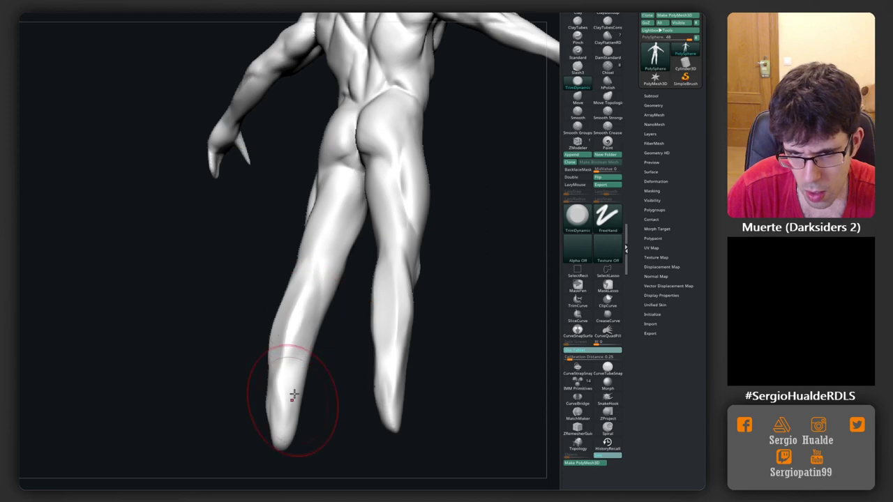
pyautogui.moveTo(289, 392); pyautogui.dragTo(325, 310, button='right')
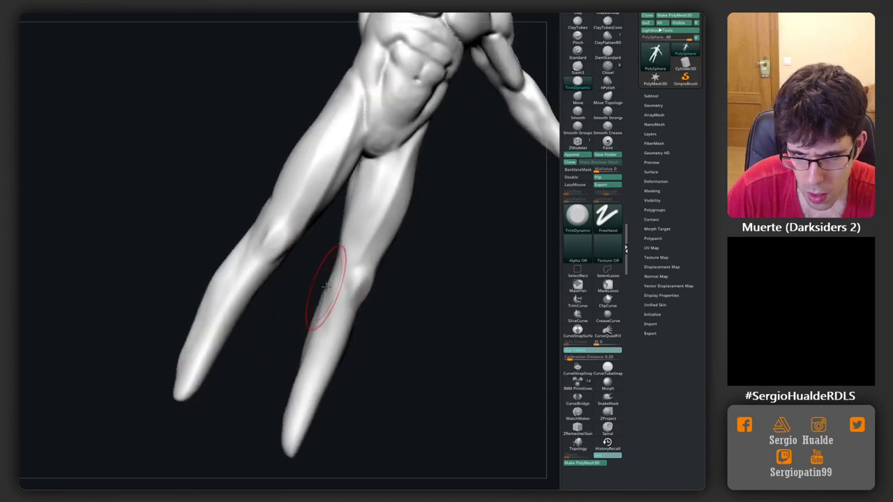
pyautogui.moveTo(319, 288)
pyautogui.mouseDown()
pyautogui.moveTo(288, 413)
pyautogui.moveTo(301, 394)
pyautogui.mouseUp()
pyautogui.moveTo(301, 395); pyautogui.dragTo(291, 331, button='right')
# Reshape the shins with Move and Clay brushes, adjusting the brush size
pyautogui.press('b')
pyautogui.press('m')
pyautogui.press('v')
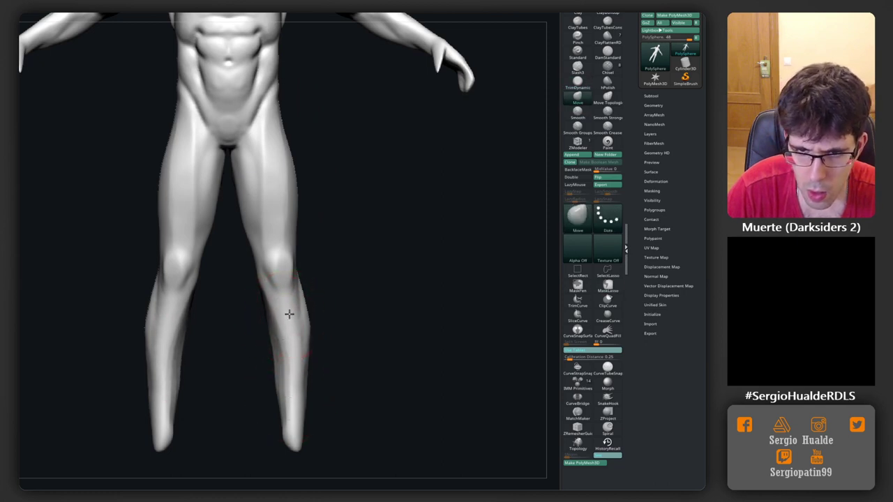
pyautogui.moveTo(271, 297); pyautogui.dragTo(268, 286, button='right')
pyautogui.press('b')
pyautogui.press('c')
pyautogui.press('l')
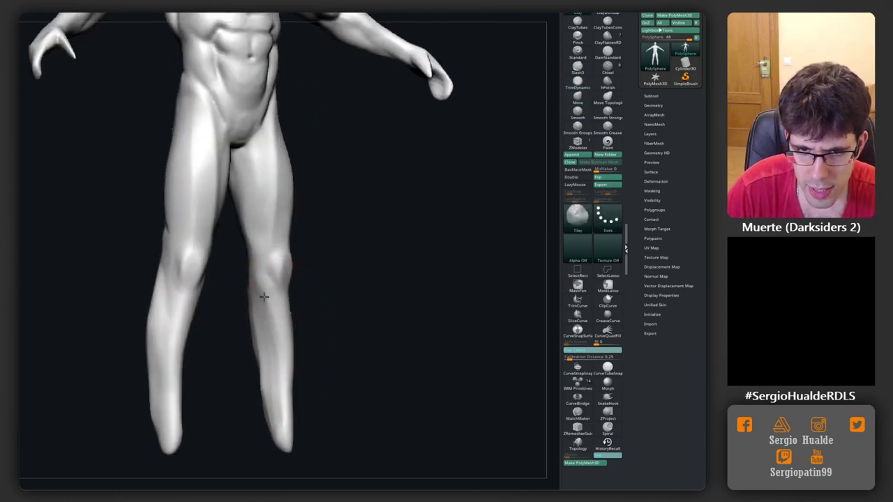
pyautogui.press('s')
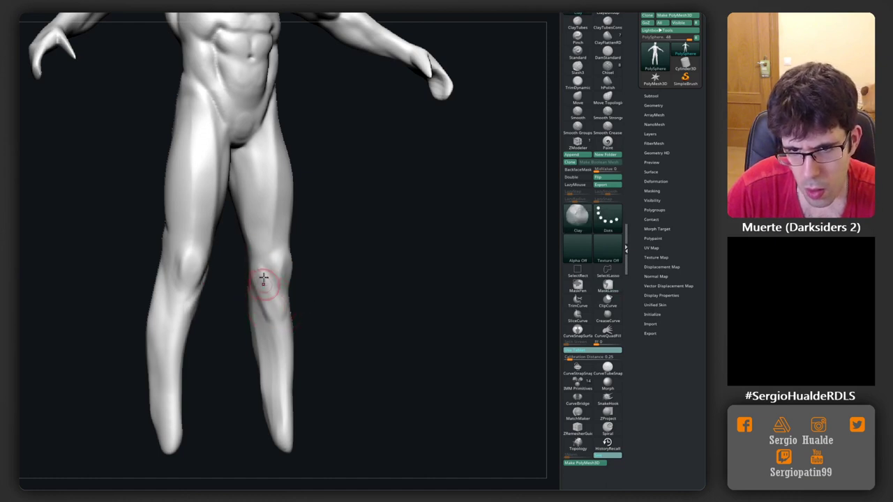
pyautogui.keyDown('shift'); pyautogui.moveTo(258, 257); pyautogui.dragTo(260, 275, button='right'); pyautogui.keyUp('shift')
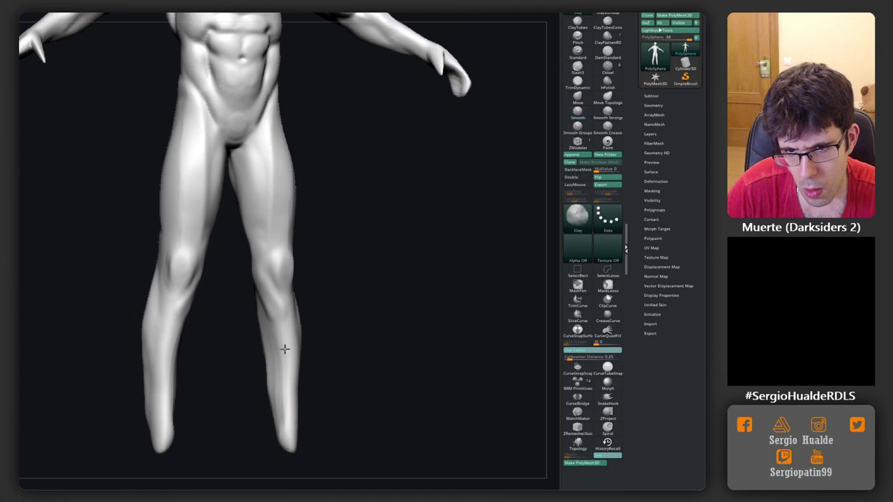
pyautogui.moveTo(285, 349); pyautogui.dragTo(321, 310, button='right')
# Push broad leg forms with Move, add clay and carve shin creases with DamStandard
pyautogui.press('b')
pyautogui.press('m')
pyautogui.press('v')
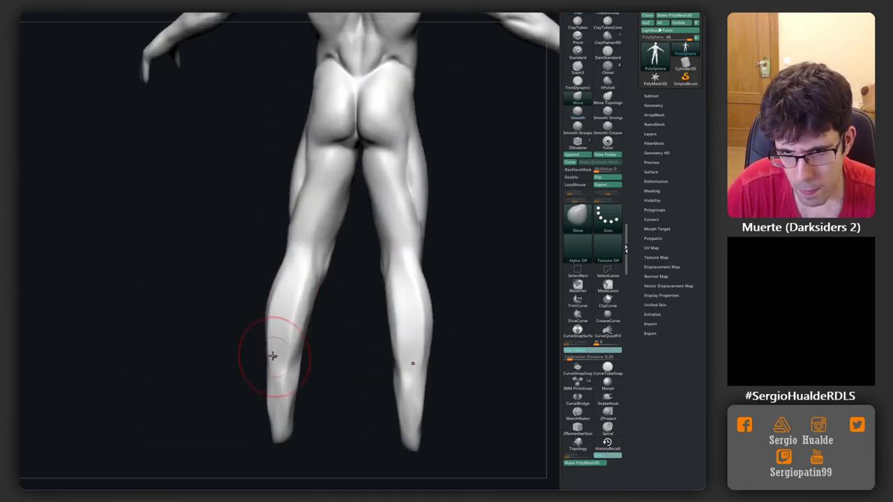
pyautogui.moveTo(267, 378); pyautogui.dragTo(358, 389, button='right')
pyautogui.moveTo(333, 285)
pyautogui.mouseDown(button='right')
pyautogui.moveTo(275, 314)
pyautogui.moveTo(259, 299)
pyautogui.mouseUp(button='right')
pyautogui.press('b')
pyautogui.press('c')
pyautogui.press('l')
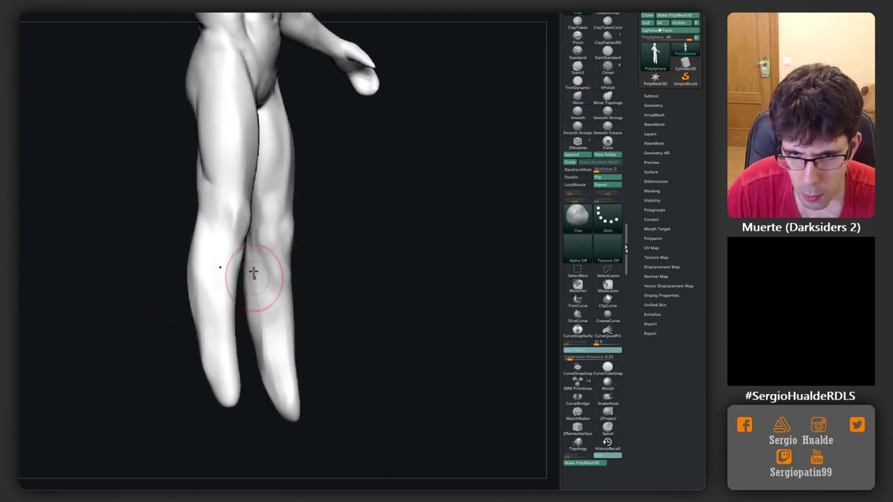
pyautogui.moveTo(240, 330)
pyautogui.mouseDown(button='right')
pyautogui.moveTo(240, 313)
pyautogui.moveTo(259, 302)
pyautogui.mouseUp(button='right')
pyautogui.press('b')
pyautogui.press('d')
pyautogui.press('s')
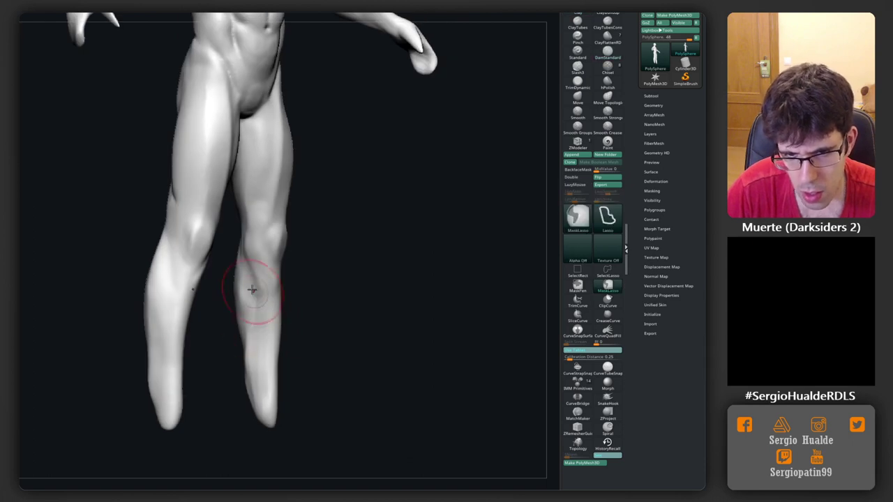
pyautogui.moveTo(223, 339); pyautogui.dragTo(257, 338, button='right')
pyautogui.moveTo(251, 380)
pyautogui.mouseDown(button='right')
pyautogui.moveTo(249, 355)
pyautogui.moveTo(265, 351)
pyautogui.mouseUp(button='right')
# Alternate Clay, Move and DamStandard to refine the backs of the lower legs
pyautogui.press('b')
pyautogui.press('c')
pyautogui.press('l')
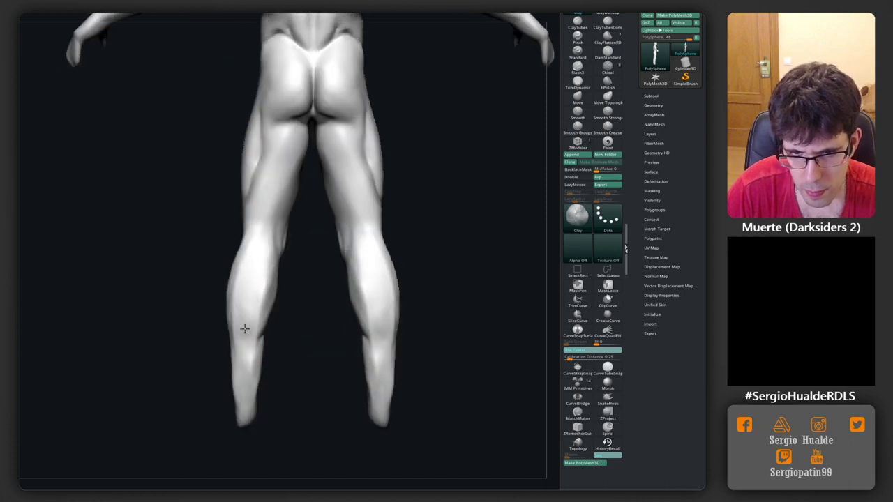
pyautogui.moveTo(234, 293); pyautogui.dragTo(255, 320, button='right')
pyautogui.press('b')
pyautogui.press('m')
pyautogui.press('v')
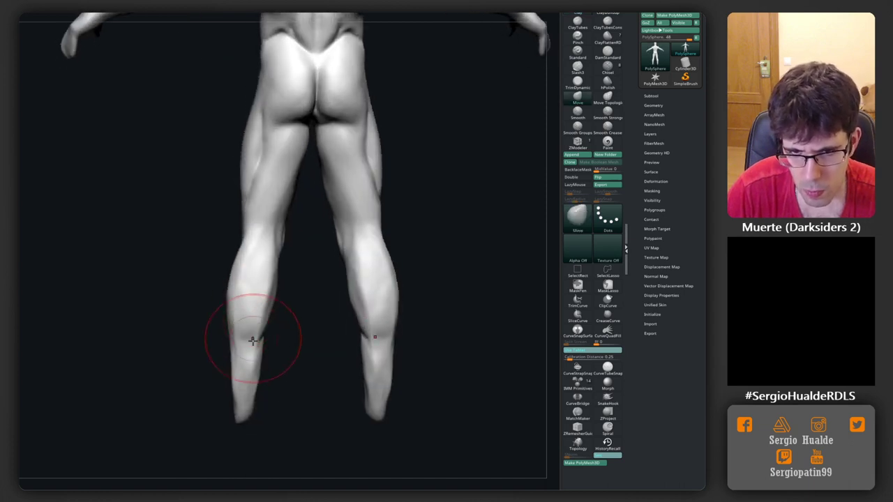
pyautogui.press('b')
pyautogui.press('d')
pyautogui.press('s')
pyautogui.moveTo(277, 349)
pyautogui.mouseDown(button='right')
pyautogui.moveTo(347, 323)
pyautogui.moveTo(267, 315)
pyautogui.mouseUp(button='right')
# Pull both calves into a fuller curve with Move and check from the front
pyautogui.press('b')
pyautogui.press('m')
pyautogui.press('v')
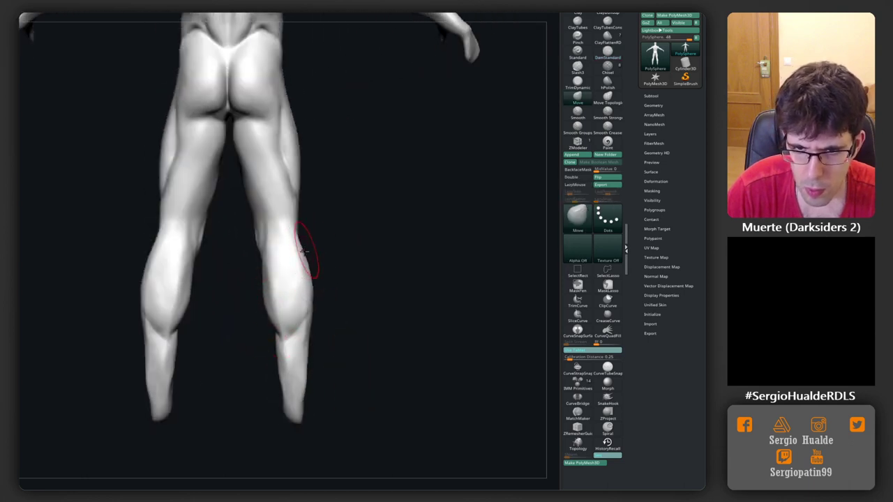
pyautogui.moveTo(308, 242); pyautogui.dragTo(263, 242)
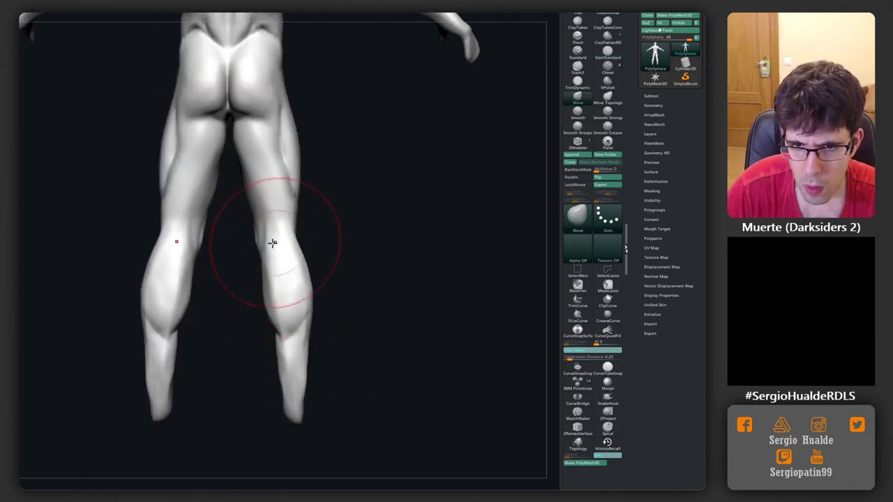
pyautogui.moveTo(263, 242)
pyautogui.mouseDown(button='right')
pyautogui.moveTo(298, 297)
pyautogui.moveTo(355, 285)
pyautogui.moveTo(307, 274)
pyautogui.mouseUp(button='right')
pyautogui.scroll(-3, 337, 223)
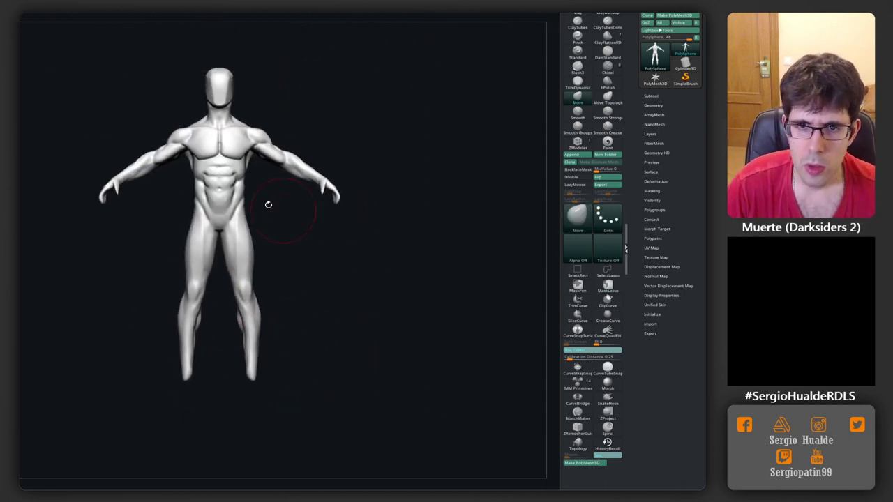
pyautogui.scroll(5, 267, 201)
pyautogui.moveTo(277, 235); pyautogui.dragTo(261, 255, button='right')
pyautogui.scroll(3, 261, 255)
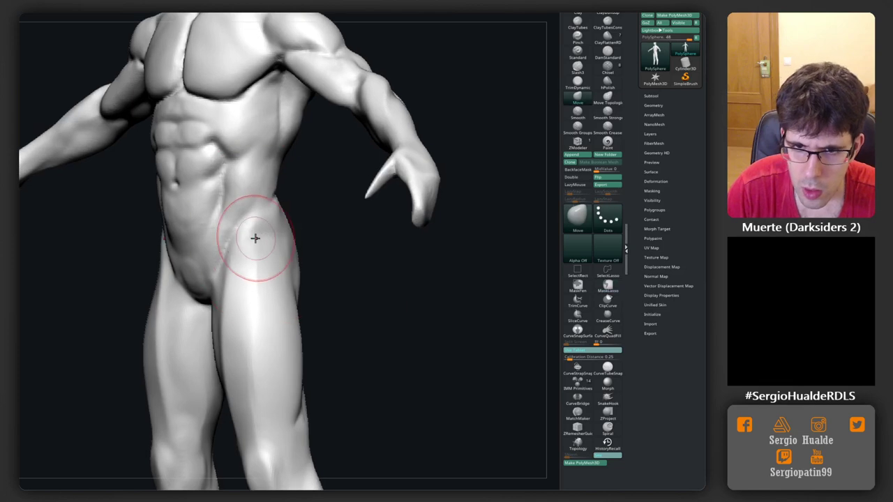
# Build clay muscle on the hips, turning between back and front views
pyautogui.press('b')
pyautogui.press('c')
pyautogui.press('l')
pyautogui.scroll(-2, 270, 234)
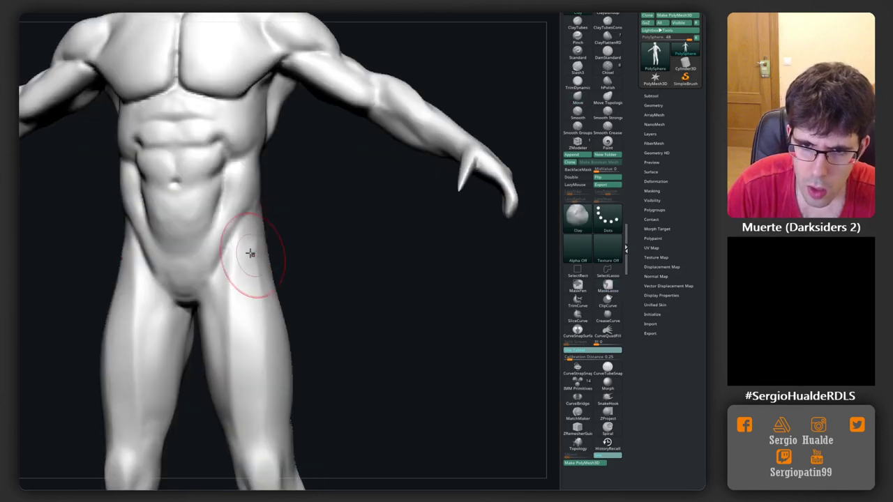
pyautogui.moveTo(256, 295)
pyautogui.mouseDown(button='right')
pyautogui.moveTo(291, 229)
pyautogui.moveTo(265, 220)
pyautogui.moveTo(244, 234)
pyautogui.moveTo(279, 237)
pyautogui.moveTo(261, 255)
pyautogui.moveTo(241, 209)
pyautogui.mouseUp(button='right')
pyautogui.scroll(2, 291, 229)
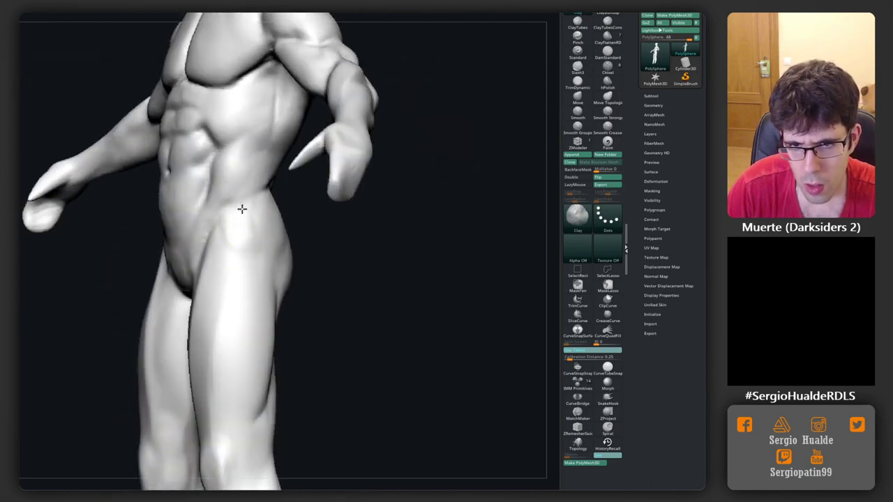
pyautogui.moveTo(253, 253)
pyautogui.mouseDown(button='right')
pyautogui.moveTo(251, 228)
pyautogui.moveTo(289, 328)
pyautogui.moveTo(295, 263)
pyautogui.mouseUp(button='right')
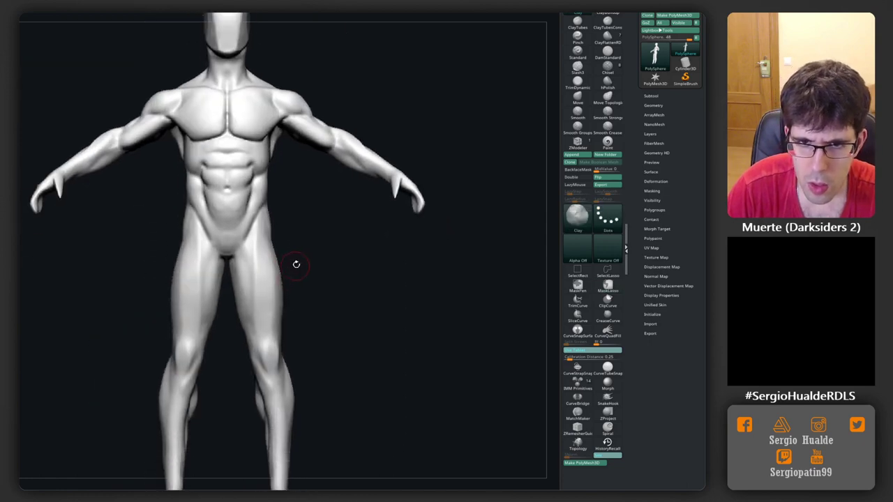
pyautogui.moveTo(268, 213)
pyautogui.mouseDown(button='right')
pyautogui.moveTo(279, 249)
pyautogui.moveTo(292, 227)
pyautogui.moveTo(283, 241)
pyautogui.moveTo(282, 223)
pyautogui.moveTo(277, 230)
pyautogui.moveTo(277, 247)
pyautogui.mouseUp(button='right')
# Build up the lower back and crease the waist–buttock junction with DamStandard
pyautogui.moveTo(282, 191); pyautogui.dragTo(298, 209, button='right')
pyautogui.moveTo(219, 245)
pyautogui.mouseDown(button='right')
pyautogui.moveTo(221, 228)
pyautogui.moveTo(308, 196)
pyautogui.mouseUp(button='right')
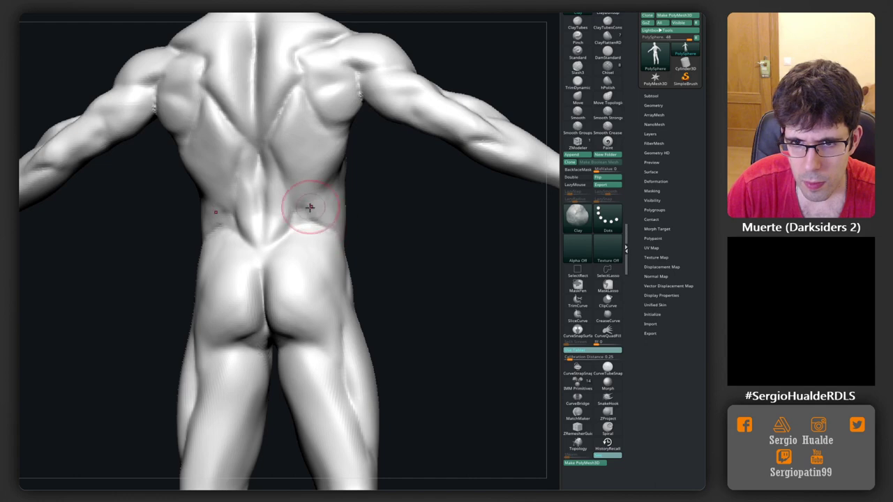
pyautogui.moveTo(313, 233)
pyautogui.mouseDown(button='right')
pyautogui.moveTo(226, 225)
pyautogui.moveTo(210, 266)
pyautogui.moveTo(220, 314)
pyautogui.moveTo(245, 270)
pyautogui.moveTo(235, 305)
pyautogui.mouseUp(button='right')
pyautogui.press('b')
pyautogui.press('d')
pyautogui.press('s')
pyautogui.press('b')
pyautogui.press('m')
pyautogui.press('v')
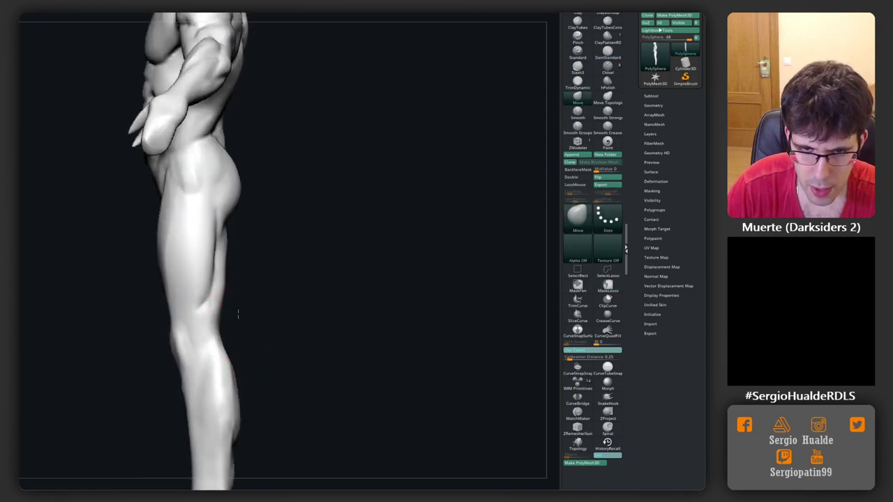
# Reshape the calf outline and carve creases on the lower legs with DamStandard
pyautogui.keyDown('alt'); pyautogui.moveTo(238, 314); pyautogui.dragTo(235, 286, button='right'); pyautogui.keyUp('alt')
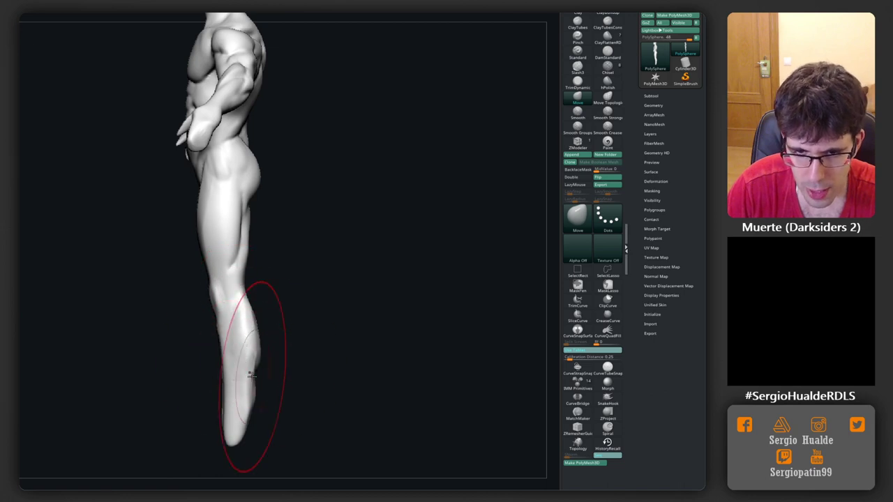
pyautogui.moveTo(242, 358); pyautogui.dragTo(235, 428)
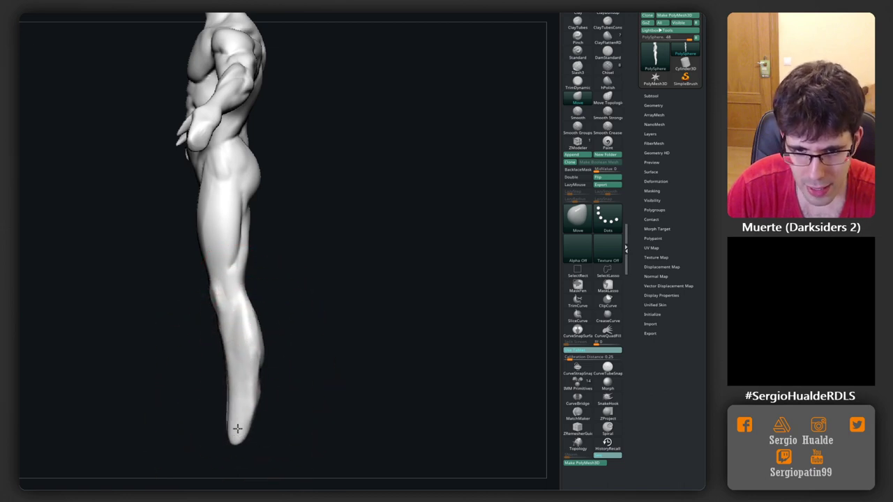
pyautogui.moveTo(294, 307)
pyautogui.mouseDown()
pyautogui.moveTo(257, 322)
pyautogui.moveTo(263, 363)
pyautogui.moveTo(209, 368)
pyautogui.mouseUp()
pyautogui.press('b')
pyautogui.press('d')
pyautogui.press('s')
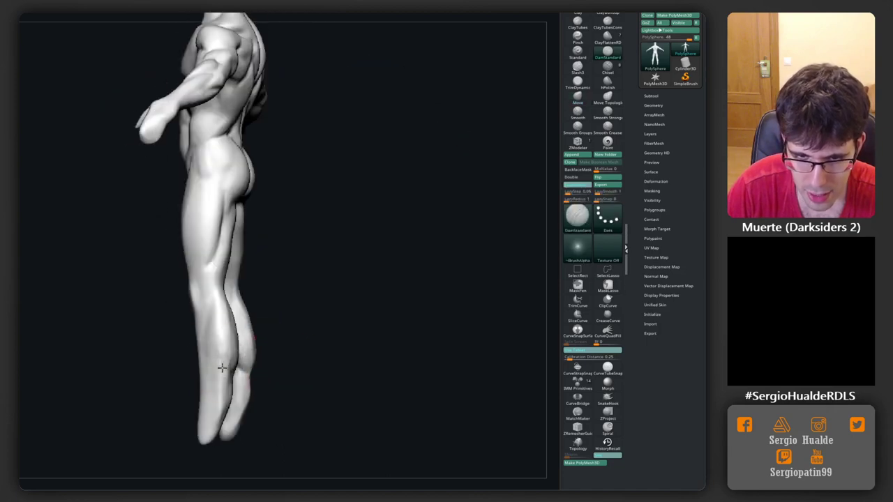
pyautogui.moveTo(252, 408)
pyautogui.mouseDown()
pyautogui.moveTo(189, 348)
pyautogui.moveTo(209, 362)
pyautogui.moveTo(307, 363)
pyautogui.moveTo(242, 260)
pyautogui.mouseUp()
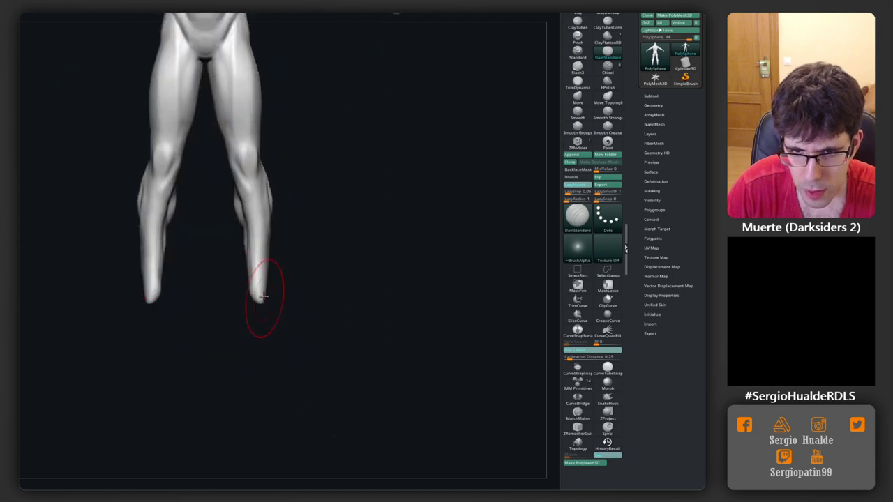
pyautogui.keyDown('alt'); pyautogui.moveTo(263, 295); pyautogui.dragTo(258, 318); pyautogui.keyUp('alt')
# Push the ankle ends with Move, invert the toe mask and pull the feet forward
pyautogui.press('b')
pyautogui.press('m')
pyautogui.press('v')
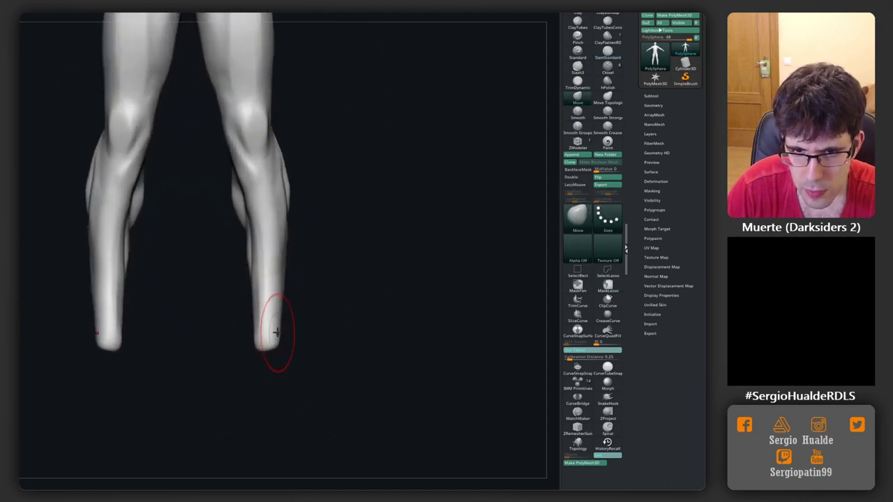
pyautogui.moveTo(259, 339)
pyautogui.mouseDown()
pyautogui.moveTo(253, 312)
pyautogui.moveTo(263, 314)
pyautogui.mouseUp()
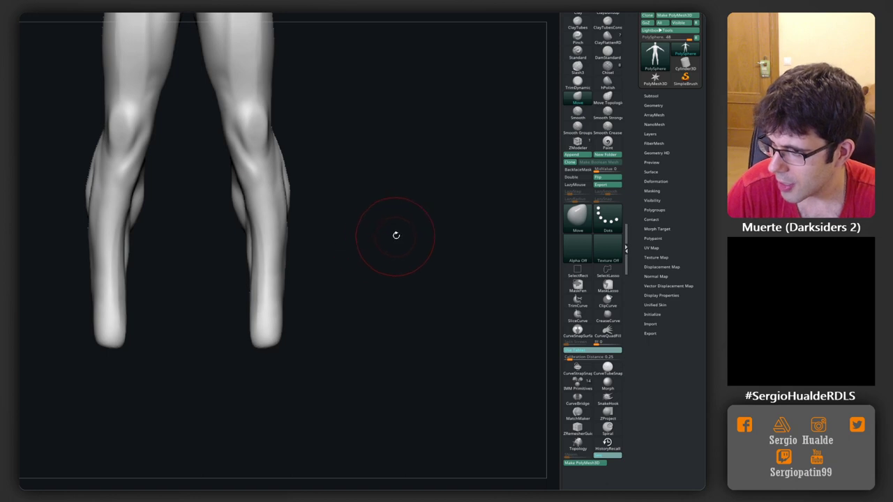
pyautogui.keyDown('shift'); pyautogui.moveTo(397, 257); pyautogui.dragTo(285, 314); pyautogui.keyUp('shift')
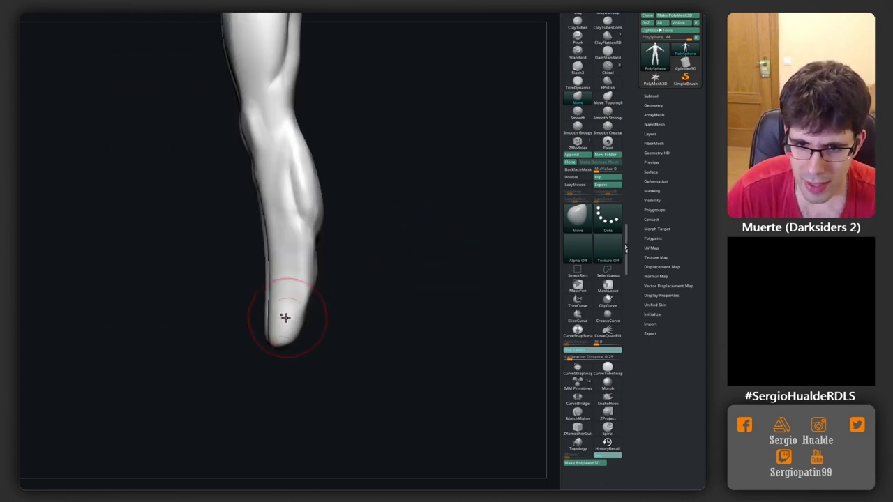
pyautogui.keyDown('ctrl'); pyautogui.click(240, 328); pyautogui.keyUp('ctrl')
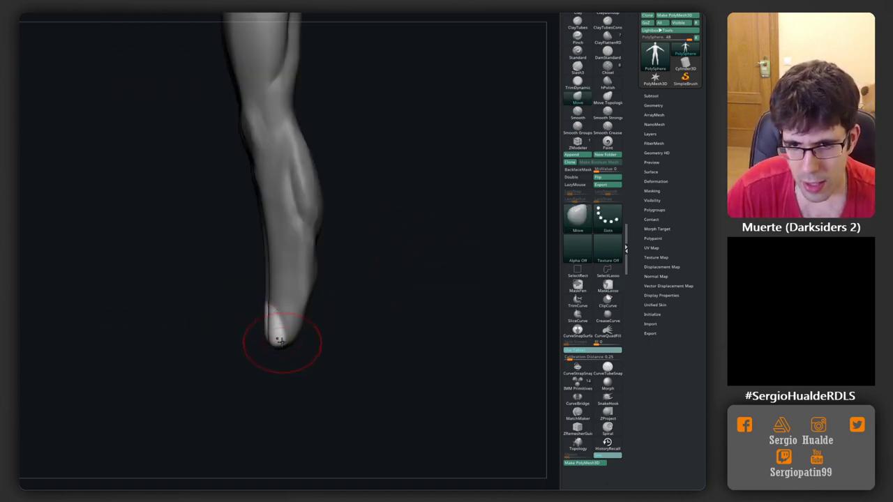
pyautogui.moveTo(290, 338)
pyautogui.mouseDown()
pyautogui.moveTo(212, 332)
pyautogui.moveTo(244, 339)
pyautogui.moveTo(213, 333)
pyautogui.moveTo(236, 340)
pyautogui.mouseUp()
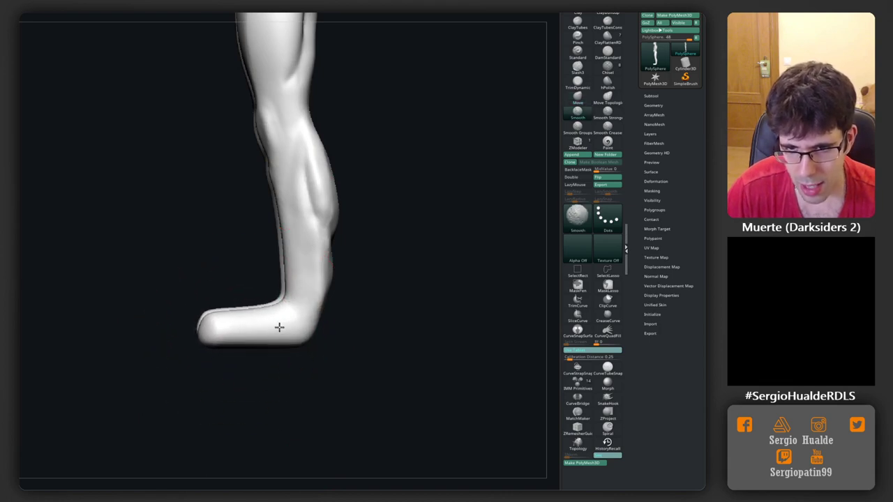
pyautogui.moveTo(310, 298)
pyautogui.mouseDown()
pyautogui.moveTo(268, 330)
pyautogui.moveTo(235, 331)
pyautogui.mouseUp()
# Build up the lower legs with Clay, then reshape both feet with Move
pyautogui.press('s')
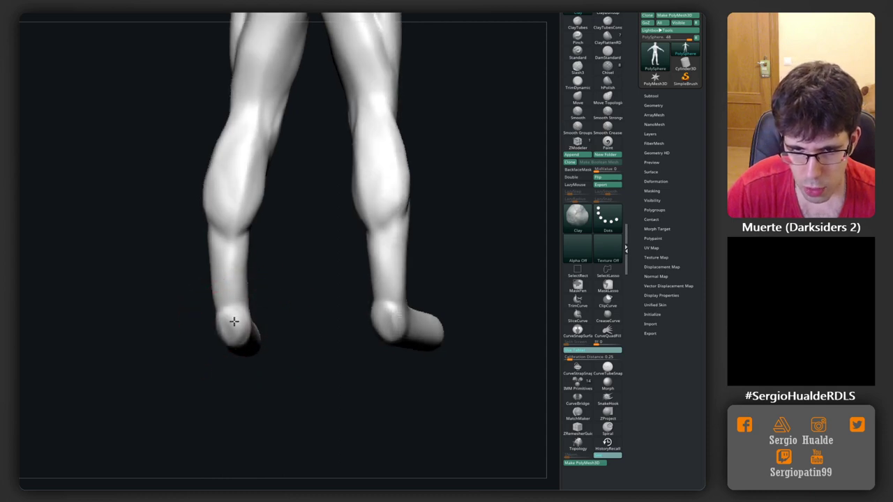
pyautogui.moveTo(228, 281)
pyautogui.mouseDown()
pyautogui.moveTo(226, 330)
pyautogui.moveTo(270, 330)
pyautogui.moveTo(279, 319)
pyautogui.mouseUp()
pyautogui.press('b')
pyautogui.press('m')
pyautogui.press('v')
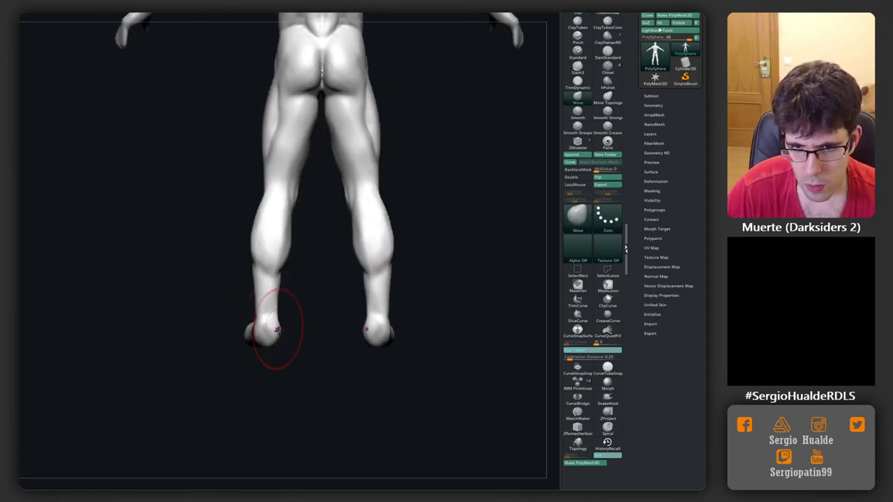
pyautogui.moveTo(258, 351)
pyautogui.mouseDown()
pyautogui.moveTo(318, 349)
pyautogui.moveTo(265, 310)
pyautogui.moveTo(275, 345)
pyautogui.moveTo(261, 367)
pyautogui.moveTo(249, 286)
pyautogui.moveTo(227, 282)
pyautogui.moveTo(273, 288)
pyautogui.mouseUp()
# Widen the raised foot, then trim its sole and upper surfaces flat with TrimDynamic
pyautogui.moveTo(259, 251); pyautogui.dragTo(258, 238)
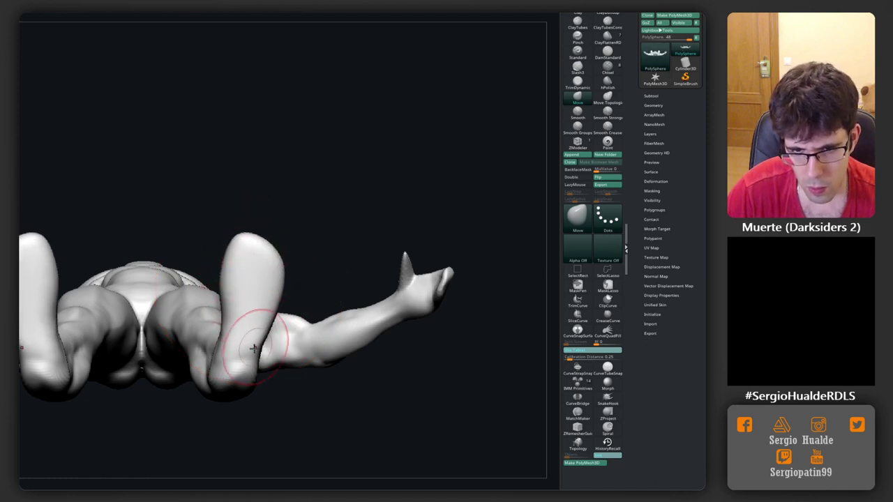
pyautogui.press('b')
pyautogui.press('t')
pyautogui.press('d')
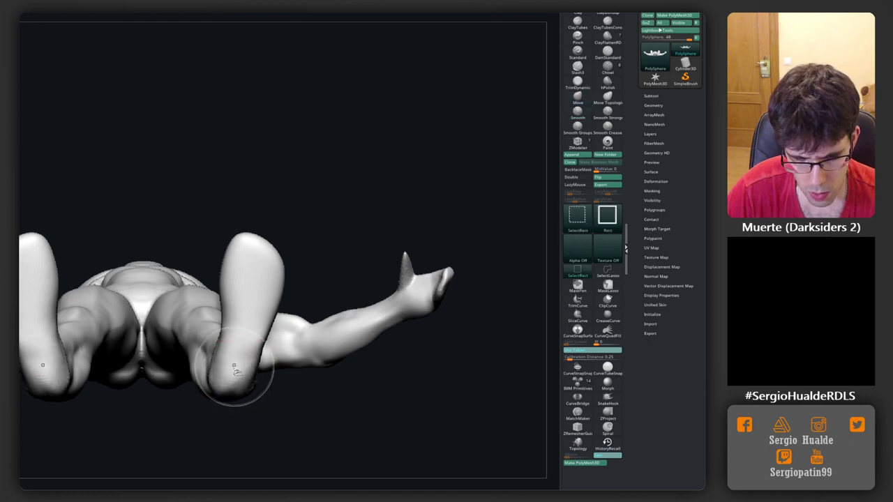
pyautogui.moveTo(237, 363); pyautogui.dragTo(249, 307)
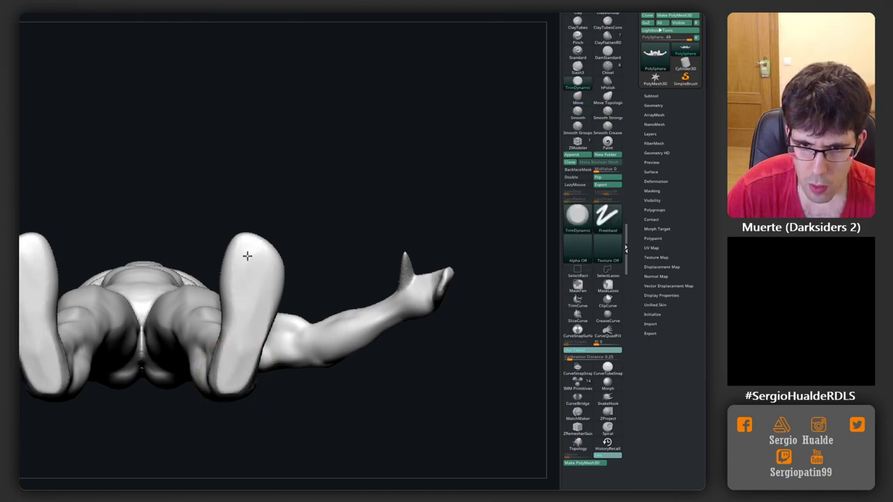
pyautogui.moveTo(247, 256); pyautogui.dragTo(261, 276)
pyautogui.moveTo(237, 361); pyautogui.dragTo(257, 255)
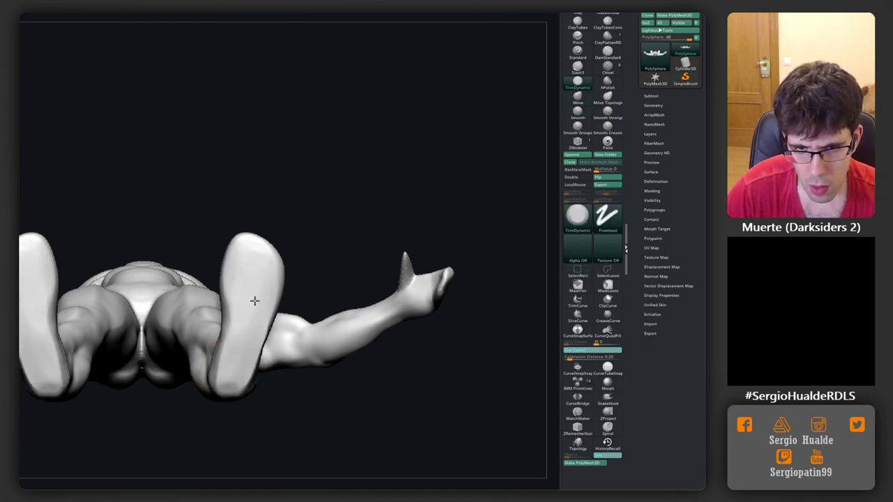
pyautogui.moveTo(254, 301)
pyautogui.keyDown('shift'); pyautogui.mouseDown()
pyautogui.moveTo(239, 319)
pyautogui.moveTo(243, 300)
pyautogui.moveTo(232, 287)
pyautogui.moveTo(226, 342)
pyautogui.moveTo(227, 318)
pyautogui.mouseUp(); pyautogui.keyUp('shift')
pyautogui.moveTo(225, 276)
pyautogui.mouseDown()
pyautogui.moveTo(219, 369)
pyautogui.moveTo(258, 314)
pyautogui.moveTo(255, 329)
pyautogui.mouseUp()
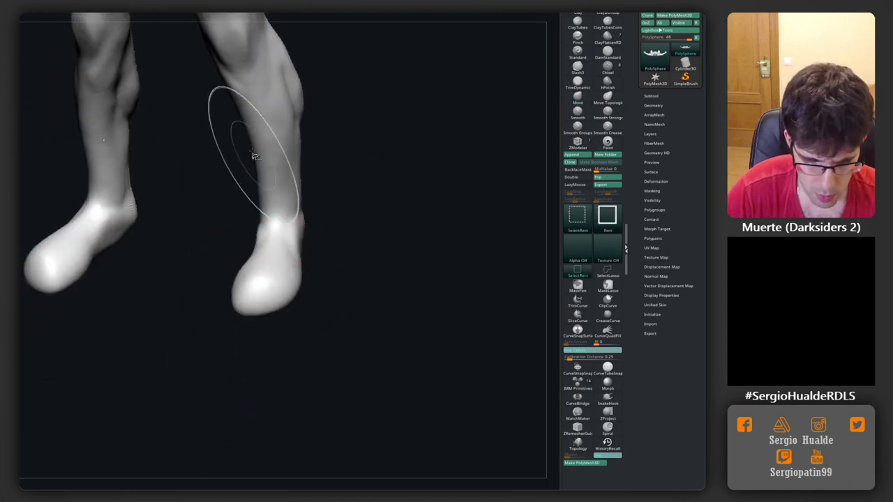
# Flatten the right foot's surface with TrimDynamic, mirrored onto the left, checking from above and below
pyautogui.press('b')
pyautogui.press('t')
pyautogui.press('d')
pyautogui.moveTo(265, 293); pyautogui.dragTo(263, 277)
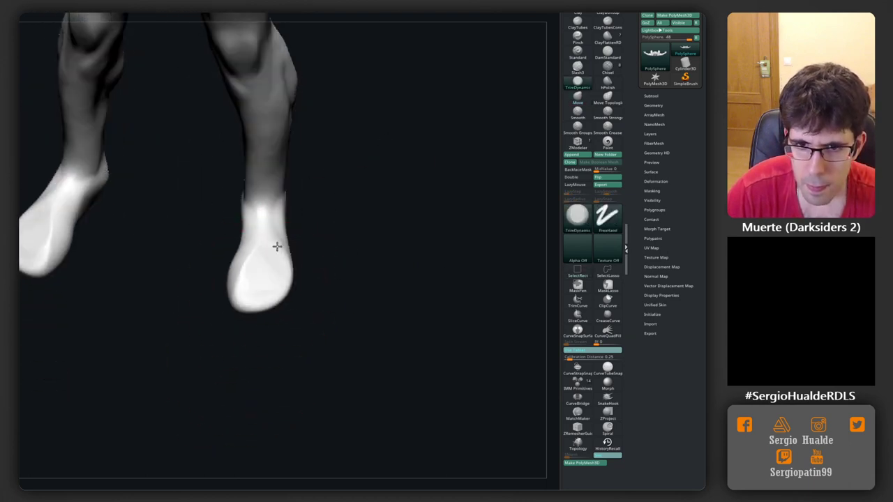
pyautogui.moveTo(285, 273); pyautogui.dragTo(290, 254, button='right')
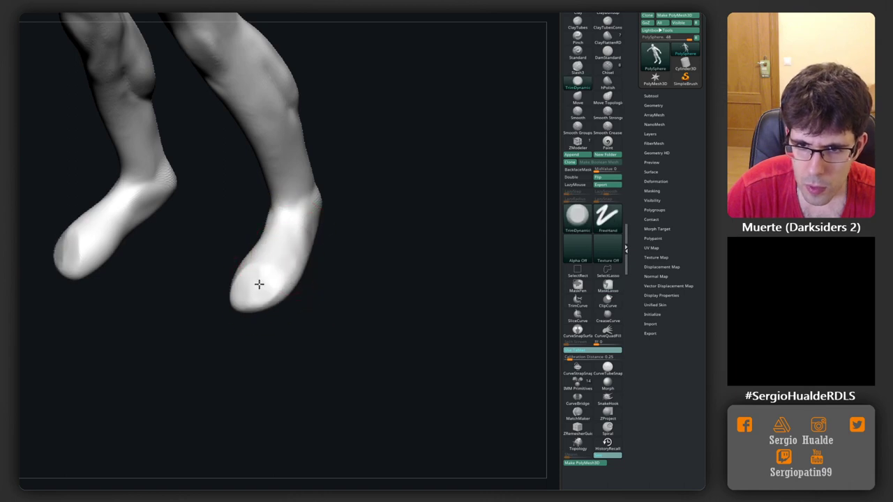
pyautogui.moveTo(259, 291); pyautogui.dragTo(280, 248)
pyautogui.moveTo(281, 247)
pyautogui.mouseDown(button='right')
pyautogui.moveTo(288, 281)
pyautogui.moveTo(275, 269)
pyautogui.moveTo(278, 286)
pyautogui.moveTo(295, 244)
pyautogui.moveTo(281, 279)
pyautogui.moveTo(330, 241)
pyautogui.mouseUp(button='right')
pyautogui.press('ctrl')
# Smooth the right ankle and heel with symmetry, then lightly shape both feet with Move
pyautogui.moveTo(320, 241)
pyautogui.keyDown('shift'); pyautogui.mouseDown()
pyautogui.moveTo(323, 223)
pyautogui.moveTo(324, 243)
pyautogui.mouseUp(); pyautogui.keyUp('shift')
pyautogui.keyDown('shift'); pyautogui.moveTo(326, 212); pyautogui.dragTo(323, 231); pyautogui.keyUp('shift')
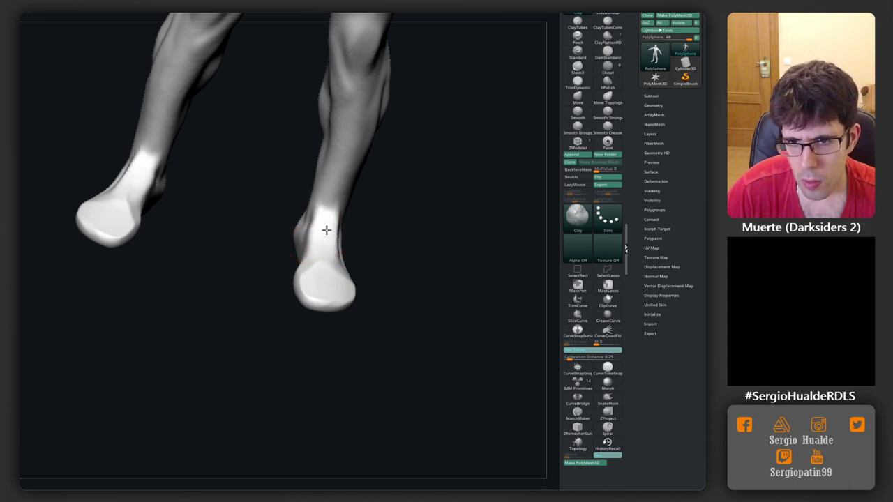
pyautogui.moveTo(340, 246); pyautogui.dragTo(344, 235, button='right')
pyautogui.keyDown('shift'); pyautogui.moveTo(337, 222); pyautogui.dragTo(328, 263); pyautogui.keyUp('shift')
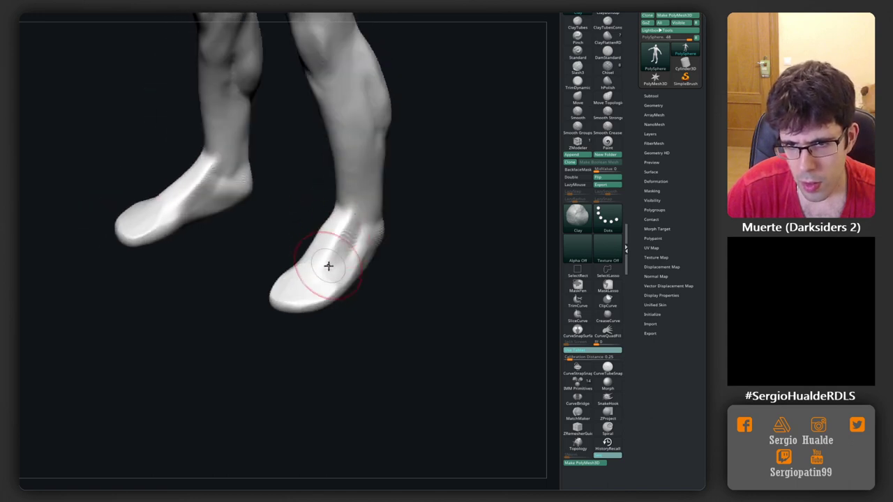
pyautogui.press('b')
pyautogui.press('m')
pyautogui.press('v')
pyautogui.moveTo(328, 263)
pyautogui.mouseDown(button='right')
pyautogui.moveTo(309, 270)
pyautogui.moveTo(298, 302)
pyautogui.moveTo(355, 299)
pyautogui.mouseUp(button='right')
pyautogui.keyDown('shift'); pyautogui.moveTo(292, 277); pyautogui.dragTo(299, 299); pyautogui.keyUp('shift')
pyautogui.moveTo(300, 299)
pyautogui.mouseDown(button='right')
pyautogui.moveTo(330, 319)
pyautogui.moveTo(317, 323)
pyautogui.moveTo(365, 279)
pyautogui.moveTo(329, 300)
pyautogui.moveTo(299, 291)
pyautogui.moveTo(286, 309)
pyautogui.moveTo(304, 269)
pyautogui.moveTo(273, 305)
pyautogui.moveTo(325, 297)
pyautogui.mouseUp(button='right')
# Build up rounded ankle bones and heel forms with the Clay brush at an adjusted size
pyautogui.press('b')
pyautogui.press('c')
pyautogui.press('l')
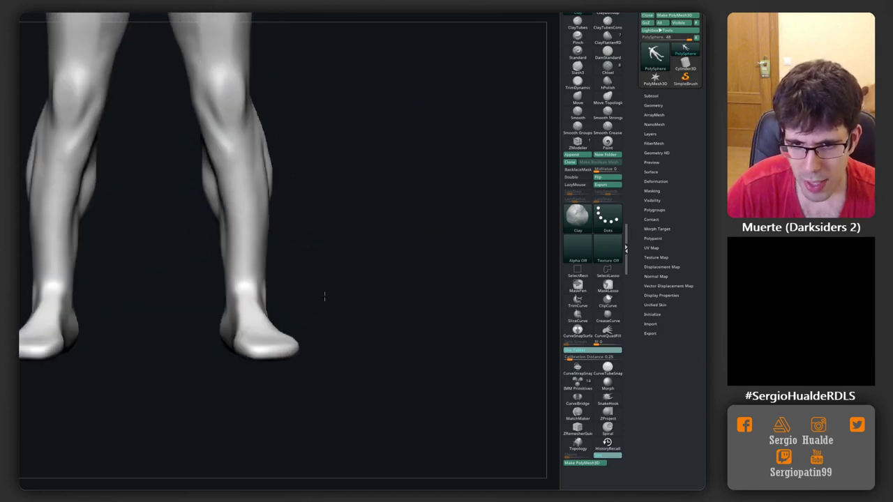
pyautogui.moveTo(251, 286); pyautogui.dragTo(233, 304, button='right')
pyautogui.press('s')
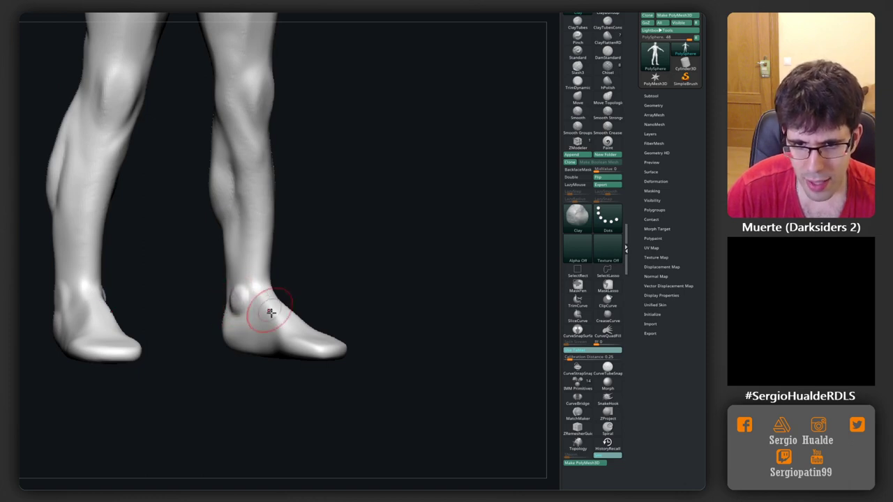
pyautogui.moveTo(270, 312)
pyautogui.mouseDown(button='right')
pyautogui.moveTo(337, 312)
pyautogui.moveTo(328, 296)
pyautogui.moveTo(333, 263)
pyautogui.moveTo(310, 247)
pyautogui.moveTo(274, 320)
pyautogui.moveTo(259, 291)
pyautogui.moveTo(286, 269)
pyautogui.moveTo(301, 306)
pyautogui.mouseUp(button='right')
pyautogui.press('b')
pyautogui.press('d')
pyautogui.press('s')
# Refine the calves from rear and side views with Standard, Clay and Smooth brushes
pyautogui.press('b')
pyautogui.press('s')
pyautogui.press('t')
pyautogui.press('b')
pyautogui.press('c')
pyautogui.press('b')
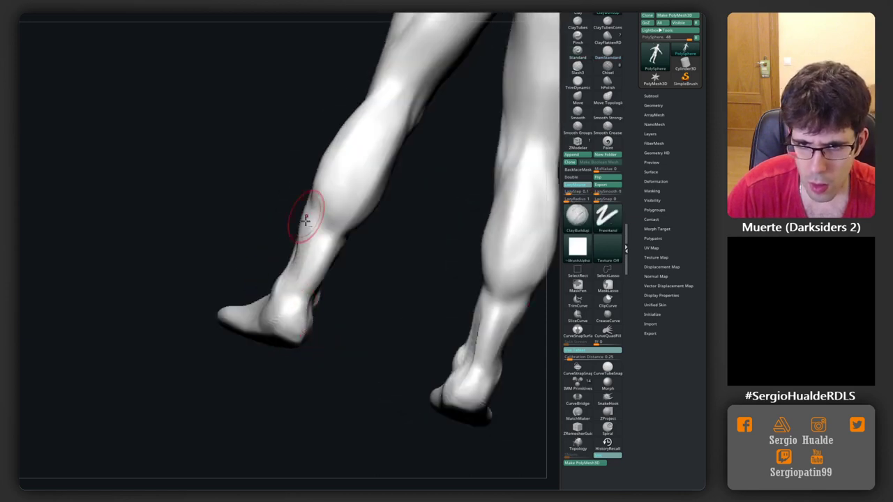
pyautogui.moveTo(305, 220)
pyautogui.mouseDown(button='right')
pyautogui.moveTo(288, 279)
pyautogui.moveTo(300, 289)
pyautogui.mouseUp(button='right')
pyautogui.press('shift')
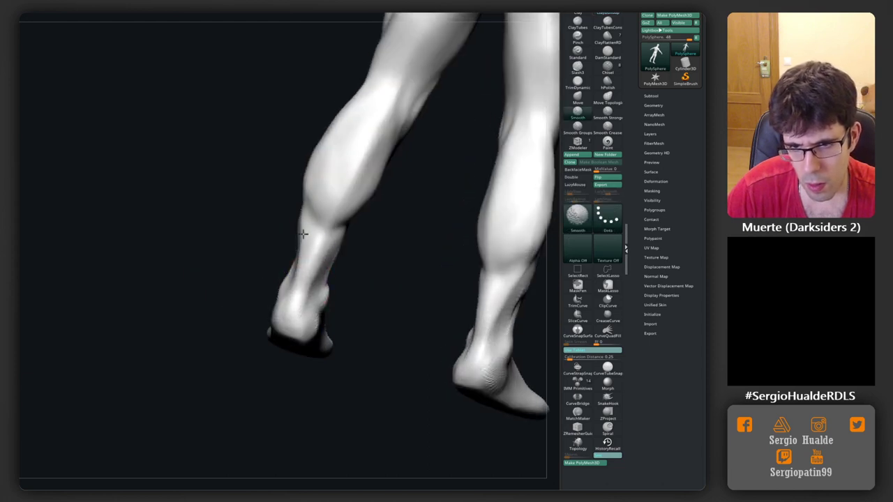
pyautogui.moveTo(303, 234)
pyautogui.mouseDown(button='right')
pyautogui.moveTo(315, 253)
pyautogui.moveTo(365, 285)
pyautogui.moveTo(343, 244)
pyautogui.moveTo(315, 311)
pyautogui.mouseUp(button='right')
pyautogui.press('s')
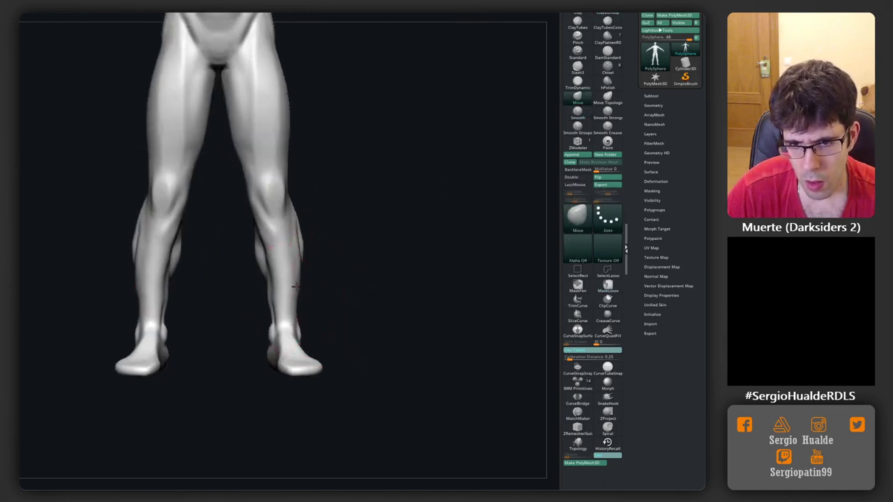
pyautogui.moveTo(277, 337)
pyautogui.keyDown('shift'); pyautogui.mouseDown(button='right')
pyautogui.moveTo(271, 355)
pyautogui.moveTo(335, 351)
pyautogui.mouseUp(button='right'); pyautogui.keyUp('shift')
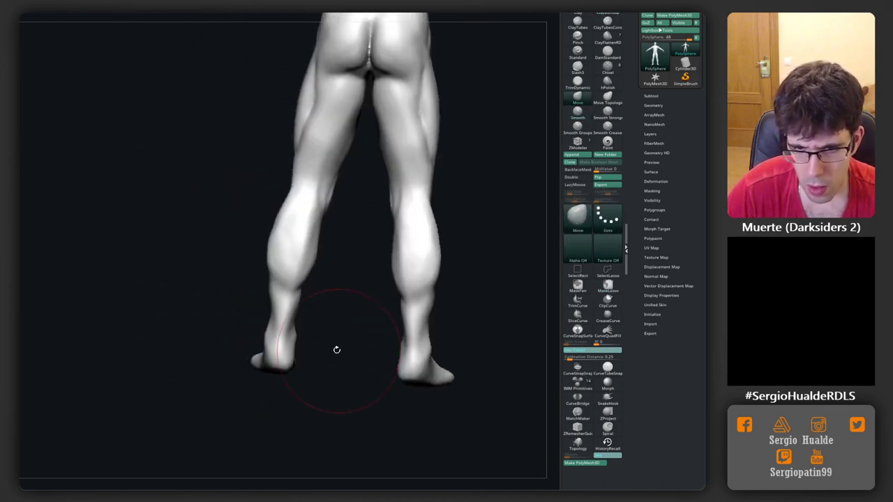
pyautogui.moveTo(269, 364)
pyautogui.mouseDown(button='right')
pyautogui.moveTo(223, 355)
pyautogui.moveTo(274, 391)
pyautogui.moveTo(268, 336)
pyautogui.moveTo(309, 327)
pyautogui.moveTo(255, 323)
pyautogui.mouseUp(button='right')
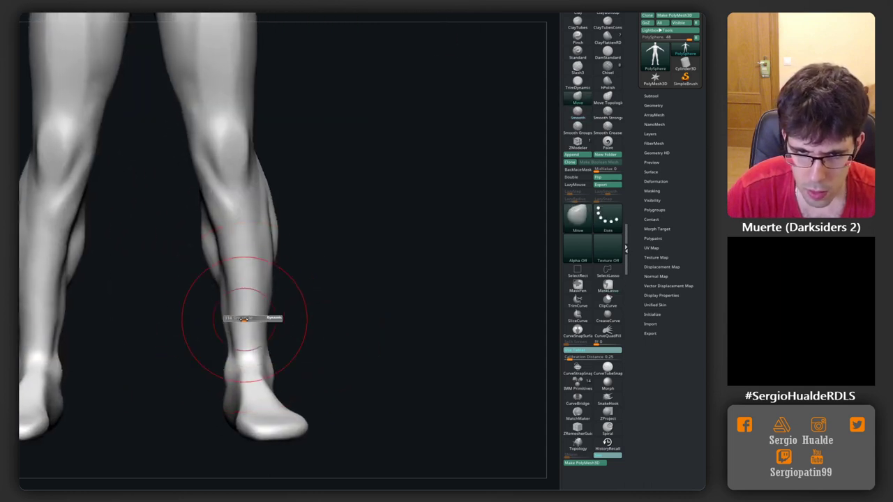
# Carve calf and shin creases with DamStandard and add mass with Clay
pyautogui.press('b')
pyautogui.press('d')
pyautogui.press('s')
pyautogui.moveTo(245, 279); pyautogui.dragTo(238, 258, button='right')
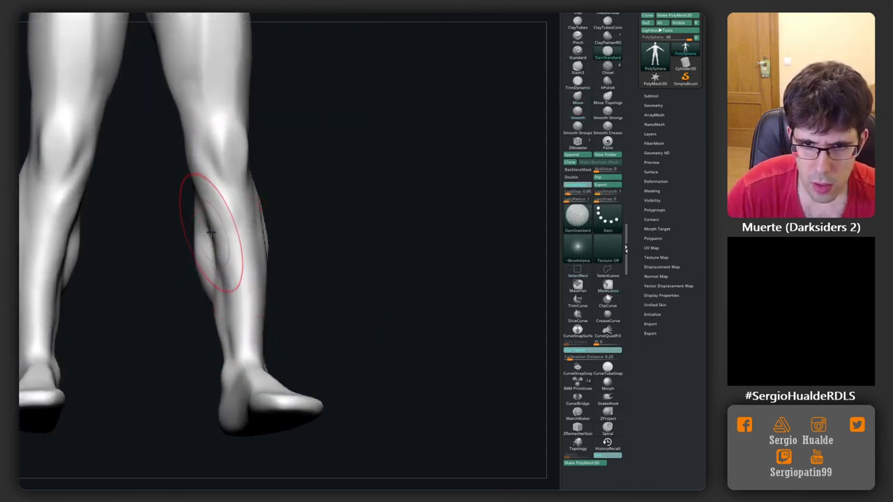
pyautogui.moveTo(235, 318)
pyautogui.mouseDown(button='right')
pyautogui.moveTo(273, 330)
pyautogui.moveTo(288, 323)
pyautogui.moveTo(279, 348)
pyautogui.mouseUp(button='right')
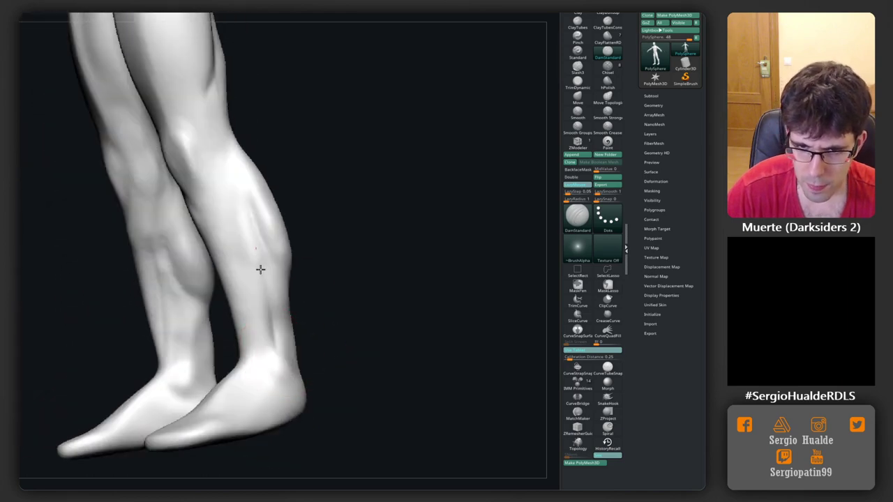
pyautogui.press('b')
pyautogui.press('c')
pyautogui.press('l')
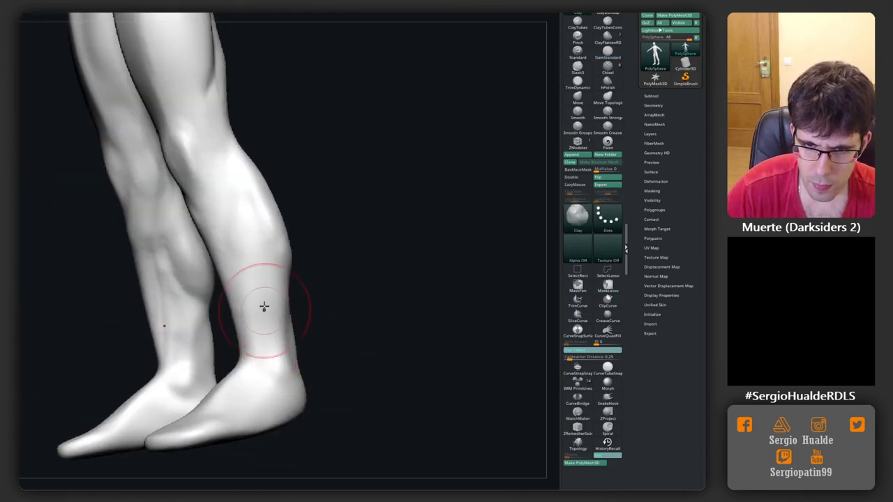
pyautogui.moveTo(284, 317)
pyautogui.mouseDown(button='right')
pyautogui.moveTo(259, 276)
pyautogui.moveTo(249, 285)
pyautogui.mouseUp(button='right')
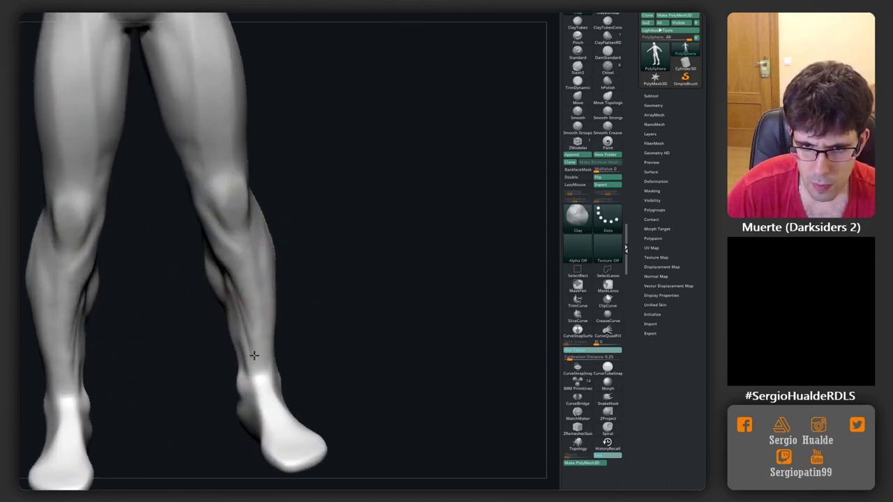
pyautogui.moveTo(265, 353); pyautogui.dragTo(251, 398, button='right')
# Enlarge the Move brush and build up the lower legs with Clay from front and back
pyautogui.press('b')
pyautogui.press('m')
pyautogui.press('v')
pyautogui.moveTo(251, 399); pyautogui.dragTo(245, 401)
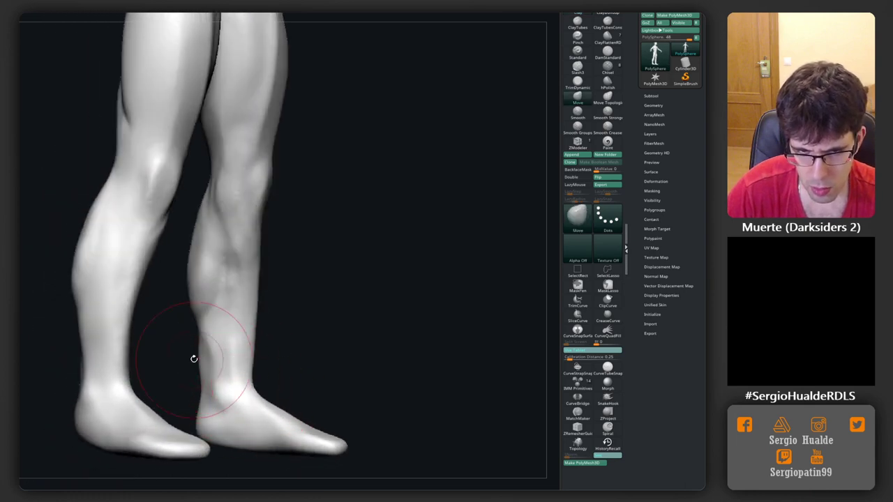
pyautogui.moveTo(199, 361); pyautogui.dragTo(195, 365, button='right')
pyautogui.press('b')
pyautogui.press('c')
pyautogui.press('l')
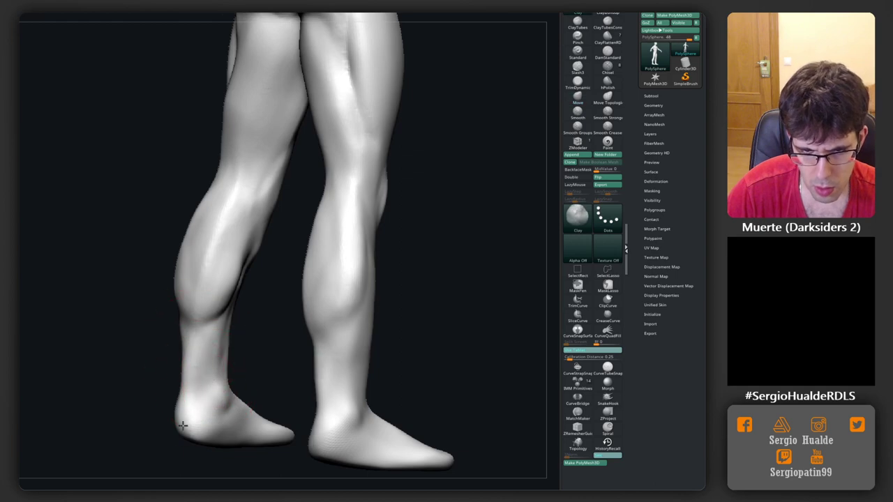
pyautogui.moveTo(182, 425); pyautogui.dragTo(183, 379, button='right')
pyautogui.moveTo(199, 411); pyautogui.dragTo(228, 389, button='right')
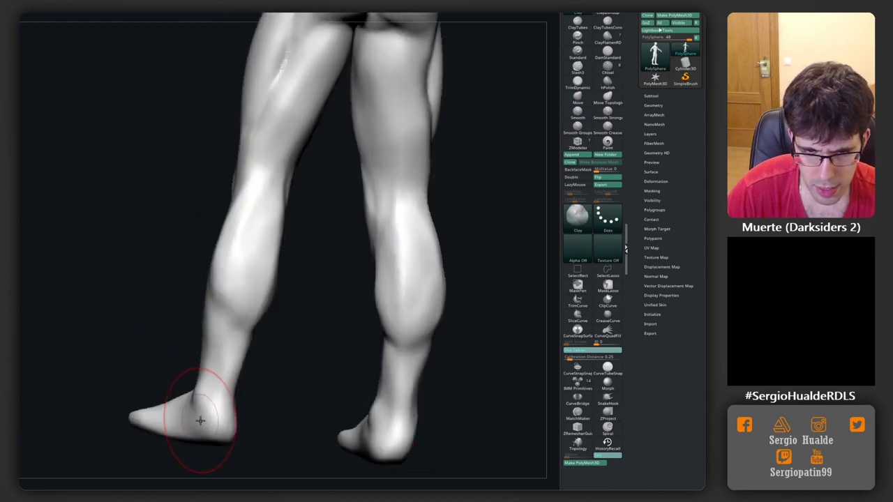
# Lengthen the left foot with Move, mirrored on the right foot
pyautogui.press('b')
pyautogui.press('m')
pyautogui.press('v')
pyautogui.moveTo(228, 388); pyautogui.dragTo(196, 444)
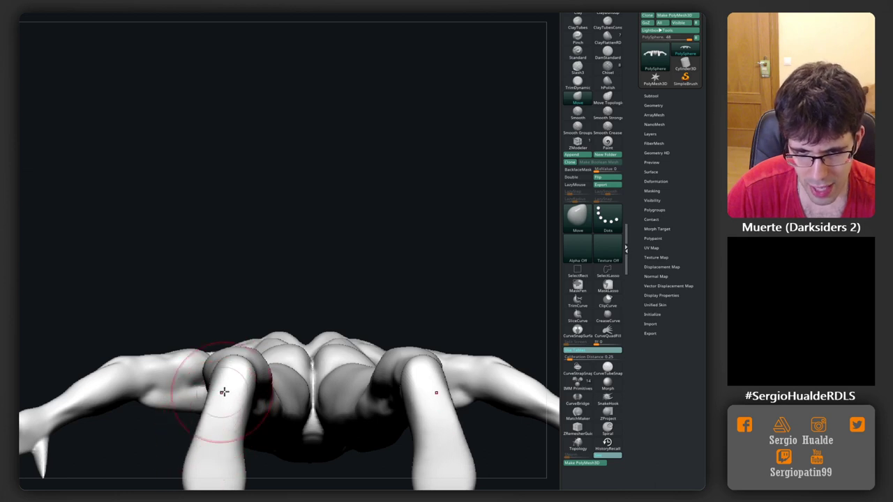
pyautogui.moveTo(225, 390)
pyautogui.mouseDown(button='right')
pyautogui.moveTo(263, 422)
pyautogui.moveTo(224, 335)
pyautogui.mouseUp(button='right')
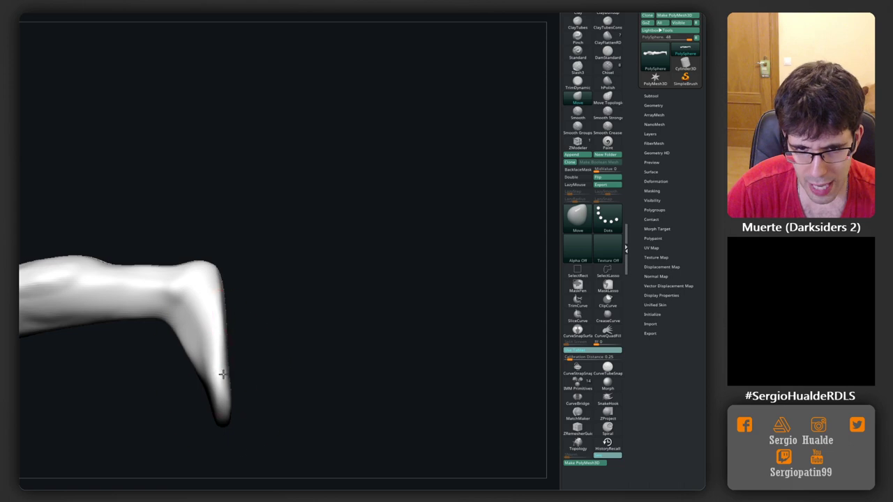
pyautogui.moveTo(232, 334)
pyautogui.mouseDown(button='right')
pyautogui.moveTo(197, 352)
pyautogui.moveTo(239, 336)
pyautogui.moveTo(279, 369)
pyautogui.moveTo(291, 327)
pyautogui.mouseUp(button='right')
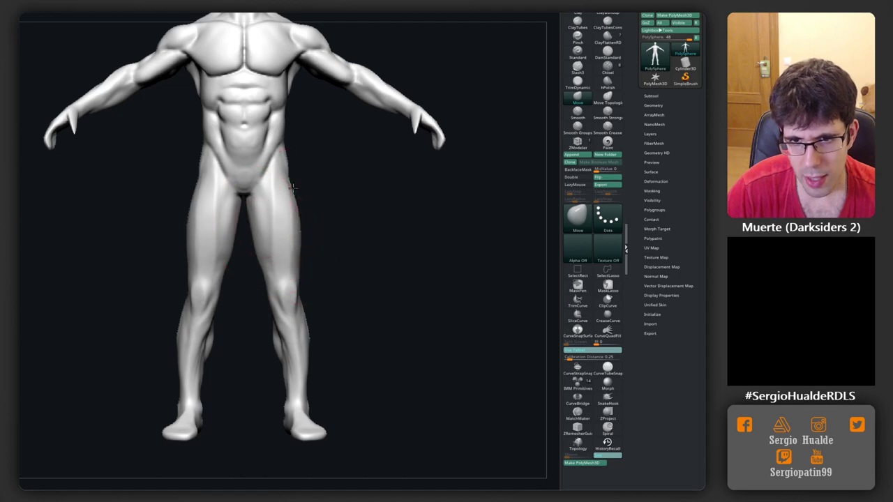
# Pull the lower leg forward to lengthen the foot and adjust the thigh shape
pyautogui.moveTo(327, 238)
pyautogui.mouseDown()
pyautogui.moveTo(262, 264)
pyautogui.moveTo(272, 262)
pyautogui.mouseUp()
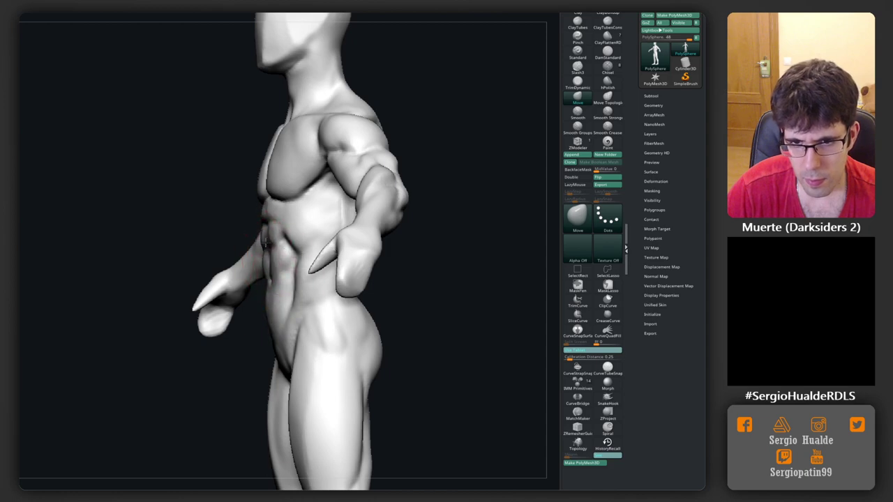
pyautogui.moveTo(279, 342); pyautogui.dragTo(353, 312)
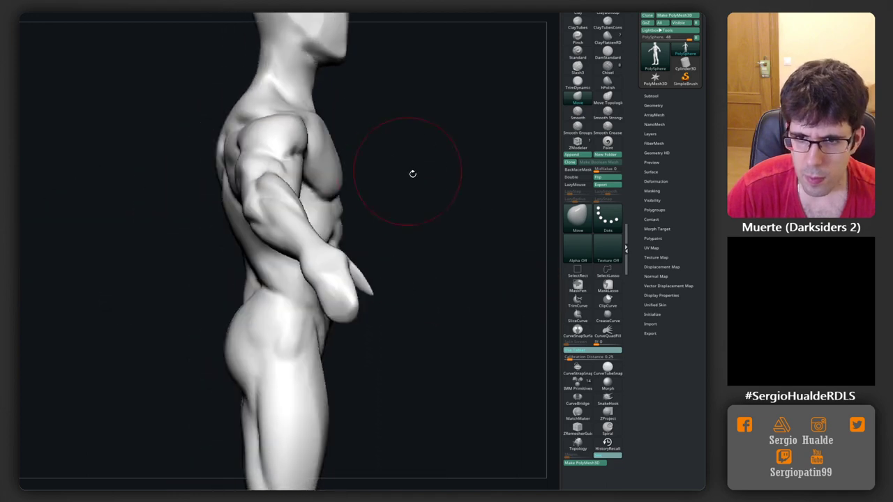
pyautogui.keyDown('alt'); pyautogui.moveTo(412, 174); pyautogui.dragTo(306, 267); pyautogui.keyUp('alt')
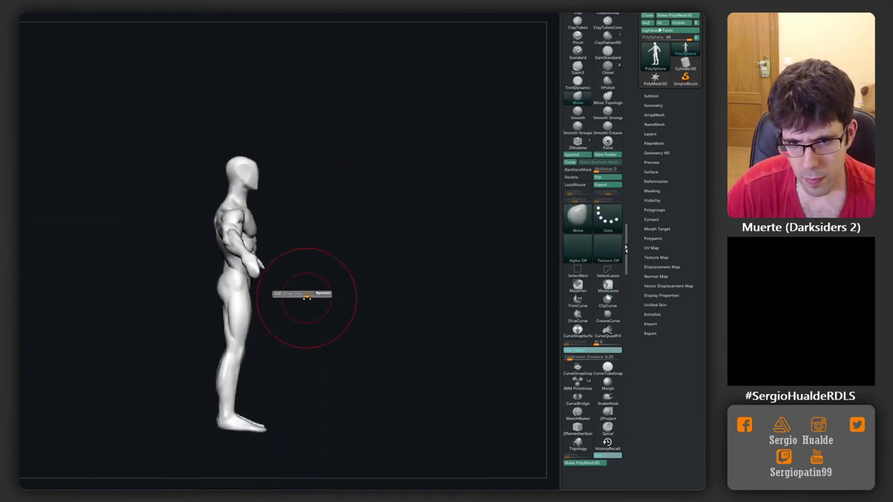
pyautogui.moveTo(247, 419)
pyautogui.mouseDown()
pyautogui.moveTo(259, 422)
pyautogui.moveTo(251, 424)
pyautogui.mouseUp()
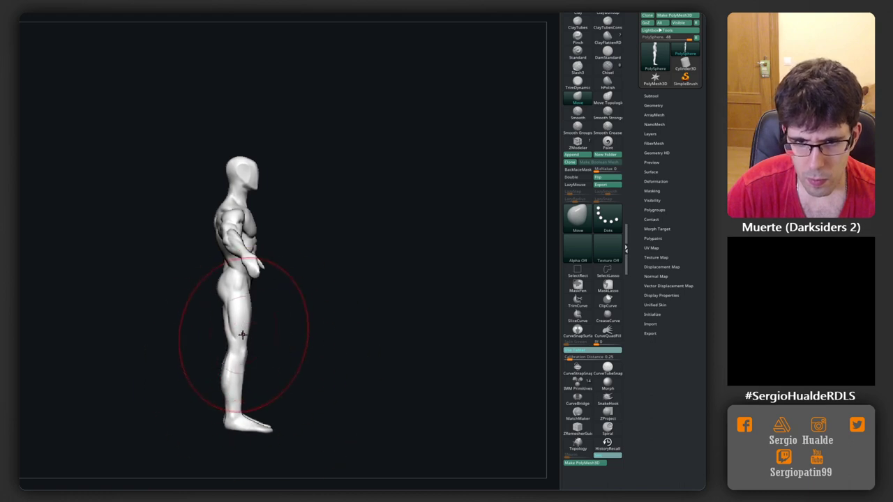
pyautogui.moveTo(242, 335); pyautogui.dragTo(253, 317)
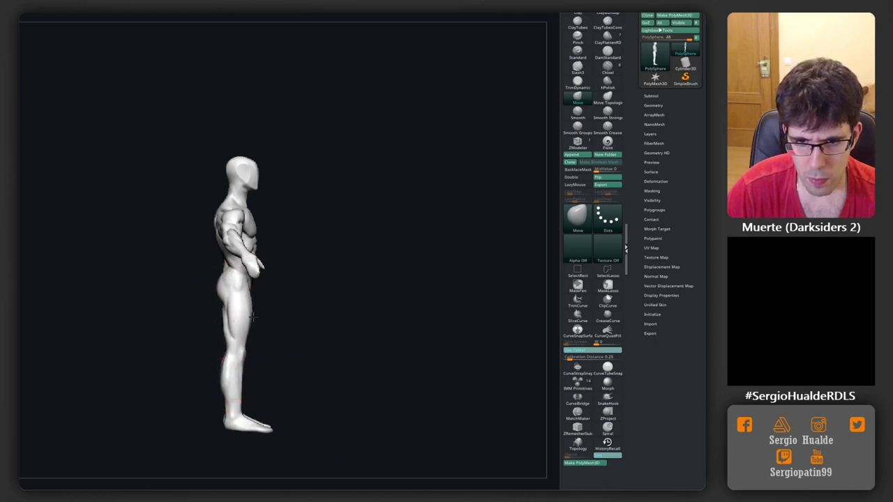
# Lasso-mask the head, arms and upper torso, leaving the hips and legs free
pyautogui.scroll(3, 219, 389)
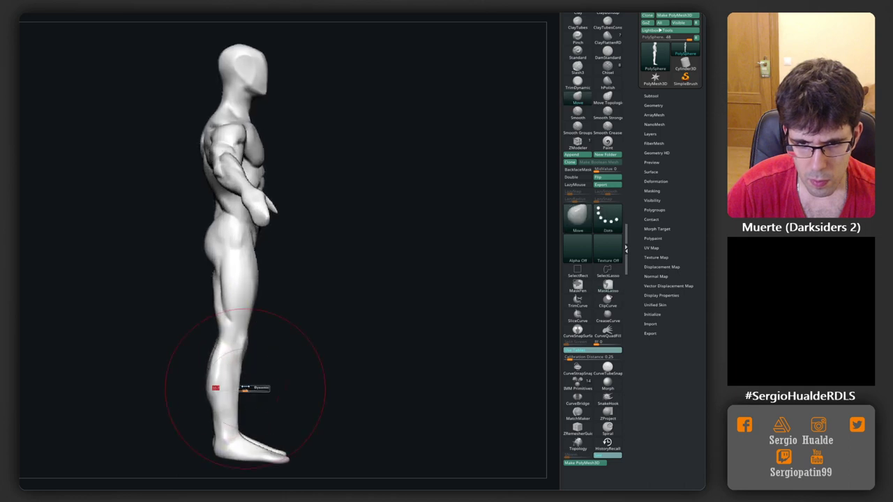
pyautogui.keyDown('alt'); pyautogui.moveTo(219, 388); pyautogui.dragTo(241, 349, button='right'); pyautogui.keyUp('alt')
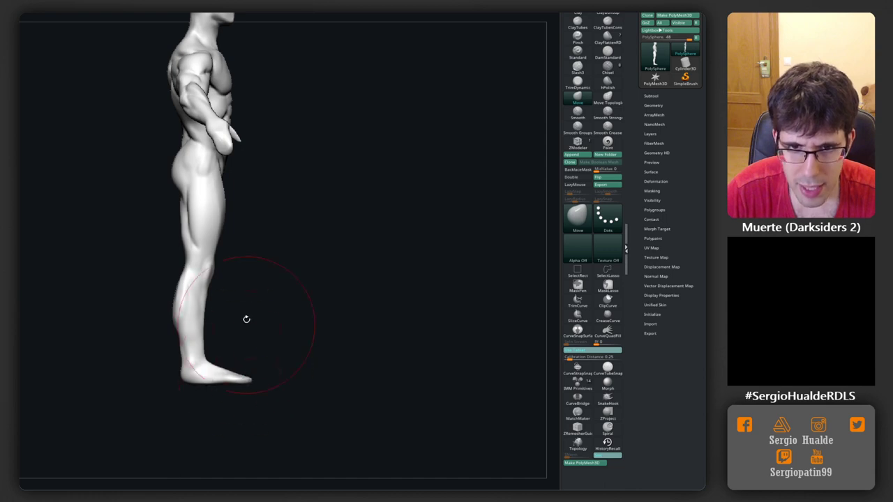
pyautogui.scroll(-3, 246, 319)
pyautogui.scroll(-2, 235, 350)
pyautogui.moveTo(275, 143)
pyautogui.keyDown('ctrl'); pyautogui.mouseDown()
pyautogui.moveTo(155, 292)
pyautogui.moveTo(281, 141)
pyautogui.mouseUp(); pyautogui.keyUp('ctrl')
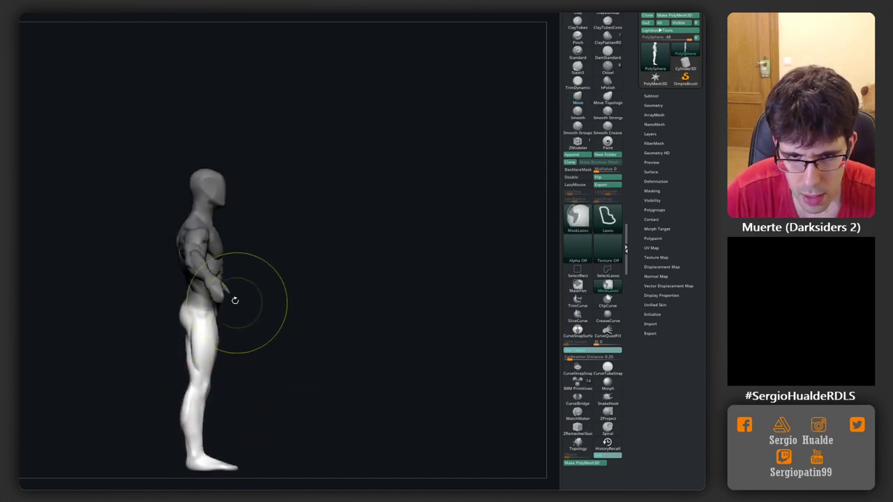
# Invert the mask and tilt the freed upper body slightly forward with Transpose
pyautogui.keyDown('ctrl'); pyautogui.click(235, 300); pyautogui.keyUp('ctrl')
pyautogui.press('w')
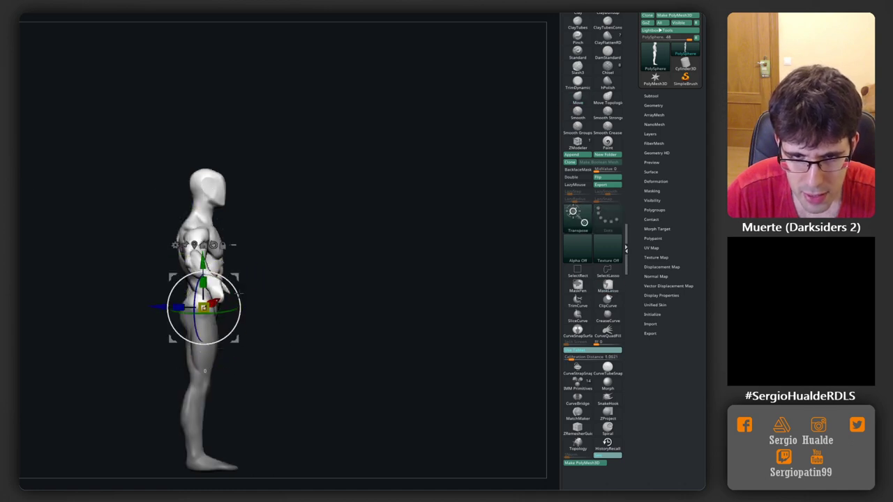
pyautogui.moveTo(236, 294); pyautogui.dragTo(240, 292)
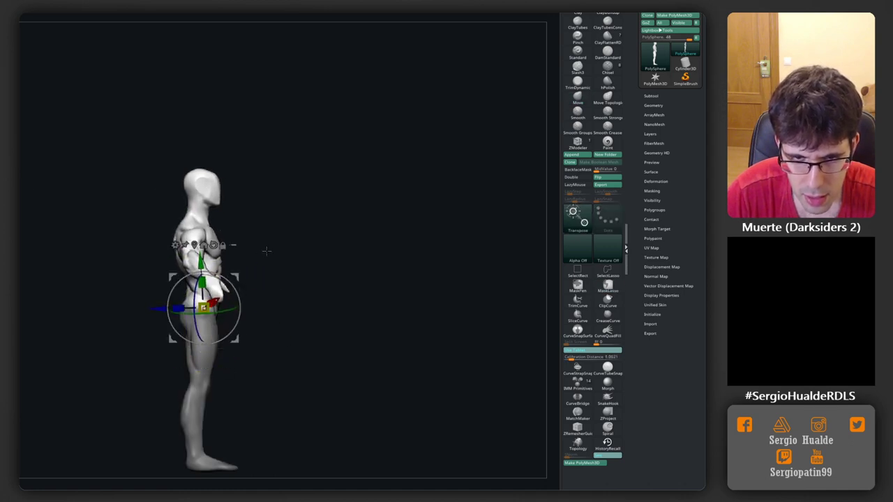
pyautogui.keyDown('alt'); pyautogui.moveTo(267, 251); pyautogui.dragTo(269, 310); pyautogui.keyUp('alt')
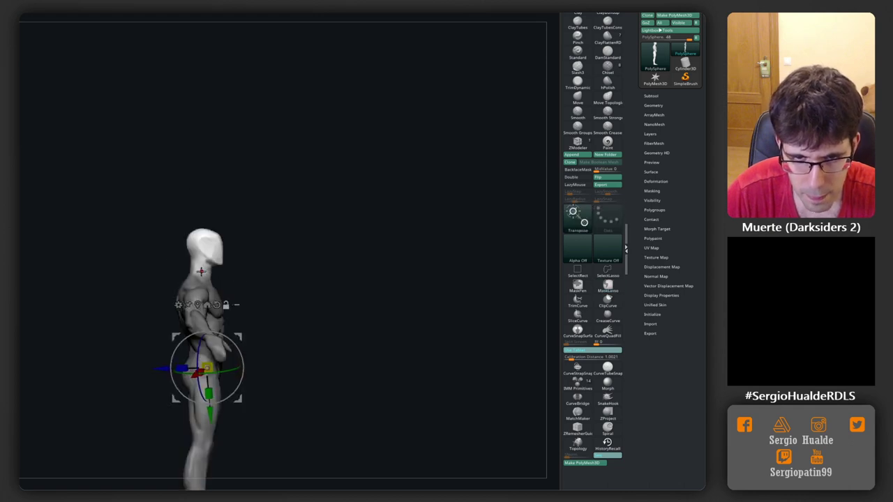
# Mask the body leaving only the head free, then clear the mask and reframe on the head and chest
pyautogui.keyDown('ctrl'); pyautogui.click(216, 247); pyautogui.keyUp('ctrl')
pyautogui.press('q')
pyautogui.keyDown('ctrl'); pyautogui.click(241, 252); pyautogui.keyUp('ctrl')
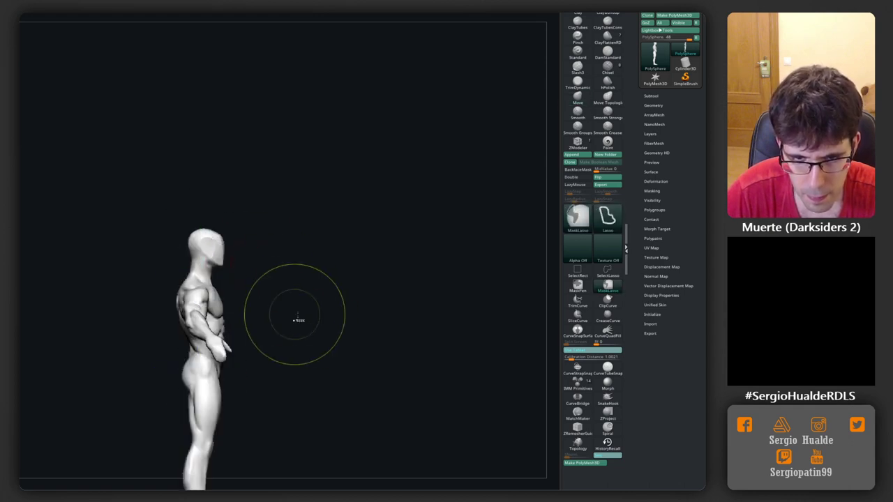
pyautogui.moveTo(295, 319); pyautogui.dragTo(276, 295)
pyautogui.keyDown('ctrl'); pyautogui.moveTo(276, 295); pyautogui.dragTo(267, 261, button='right'); pyautogui.keyUp('ctrl')
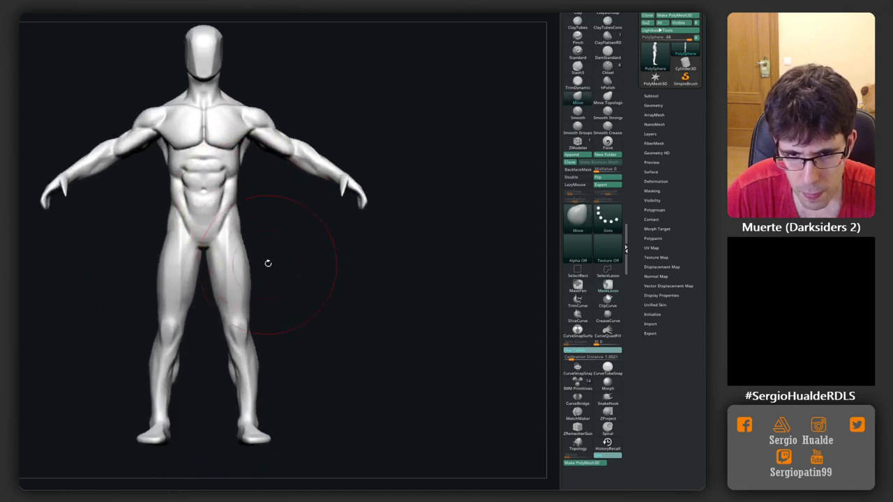
pyautogui.moveTo(259, 298)
pyautogui.keyDown('ctrl'); pyautogui.mouseDown(button='right')
pyautogui.moveTo(263, 274)
pyautogui.moveTo(256, 299)
pyautogui.mouseUp(button='right'); pyautogui.keyUp('ctrl')
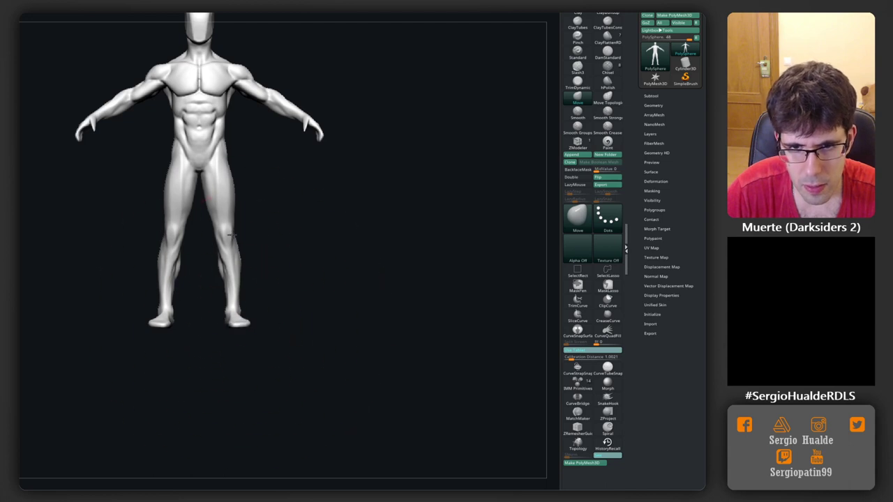
pyautogui.moveTo(235, 236)
pyautogui.keyDown('alt'); pyautogui.mouseDown(button='right')
pyautogui.moveTo(249, 279)
pyautogui.moveTo(223, 291)
pyautogui.moveTo(229, 223)
pyautogui.moveTo(227, 249)
pyautogui.mouseUp(button='right'); pyautogui.keyUp('alt')
# Lay a Transpose line along the head, calibrate it as one head height, and extend it to the feet
pyautogui.press('w')
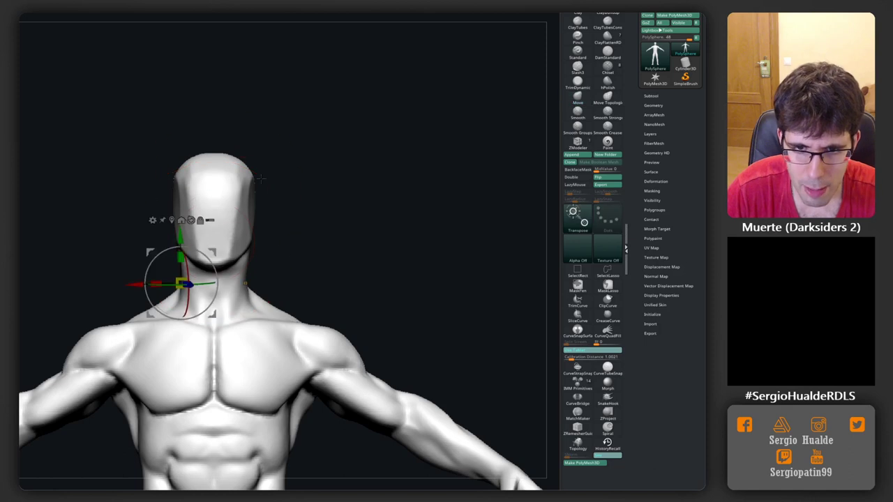
pyautogui.moveTo(221, 167); pyautogui.dragTo(220, 268)
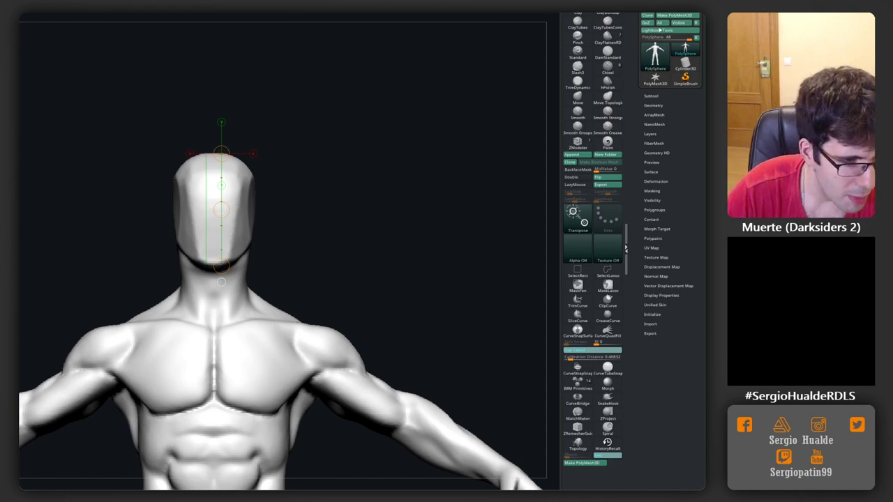
pyautogui.click(593, 356)
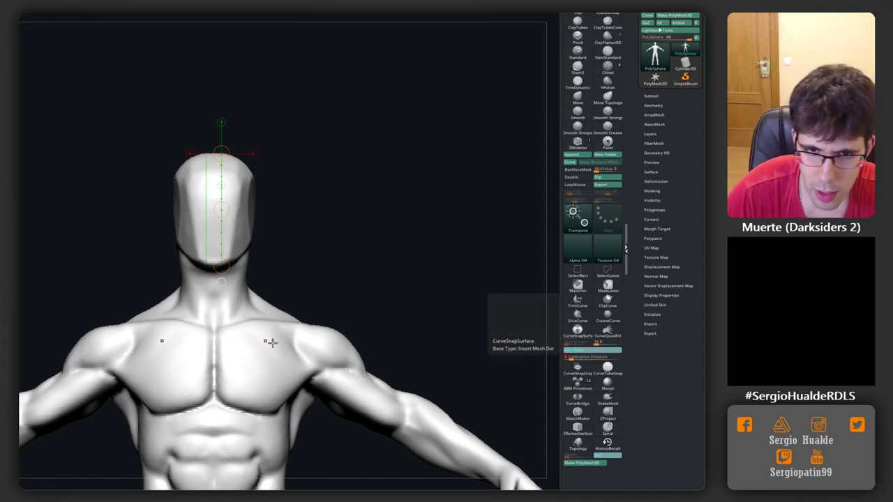
pyautogui.moveTo(279, 342)
pyautogui.keyDown('ctrl'); pyautogui.mouseDown(button='right')
pyautogui.moveTo(307, 281)
pyautogui.moveTo(257, 123)
pyautogui.mouseUp(button='right'); pyautogui.keyUp('ctrl')
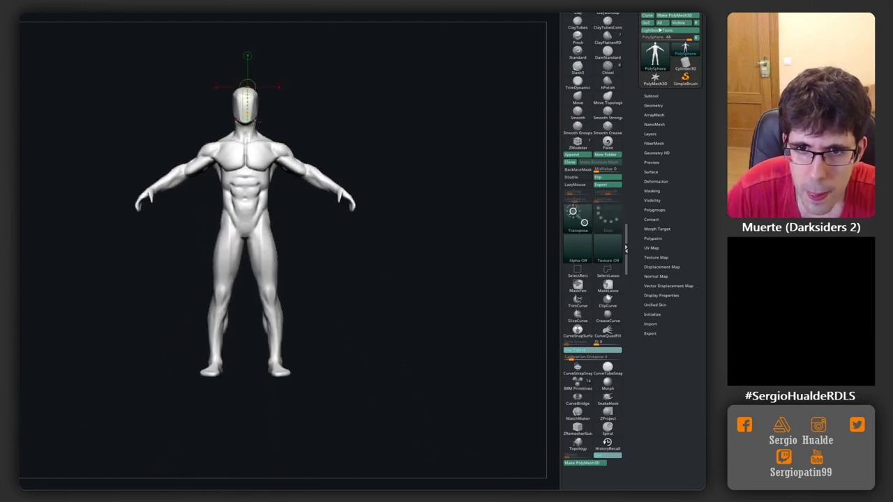
pyautogui.moveTo(246, 122); pyautogui.dragTo(248, 406)
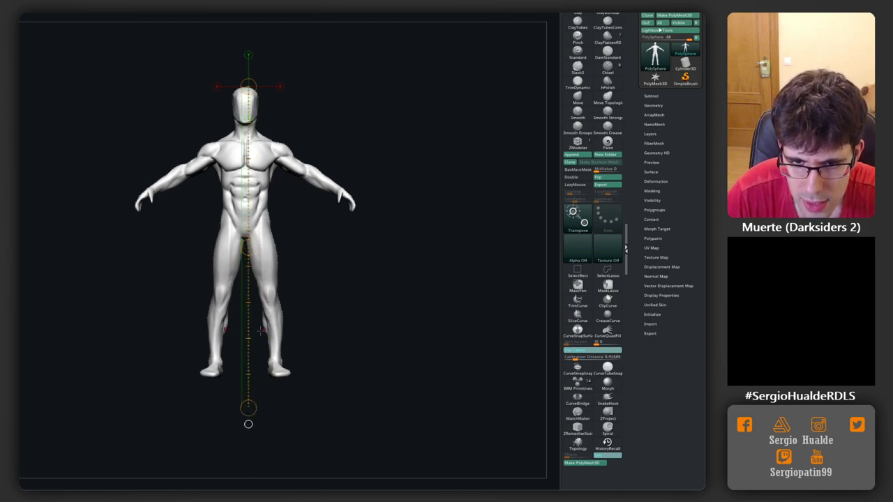
# Switch to an enlarged Move brush and view the hips from a three-quarter back angle
pyautogui.press('q')
pyautogui.scroll(2, 245, 283)
pyautogui.scroll(4, 244, 283)
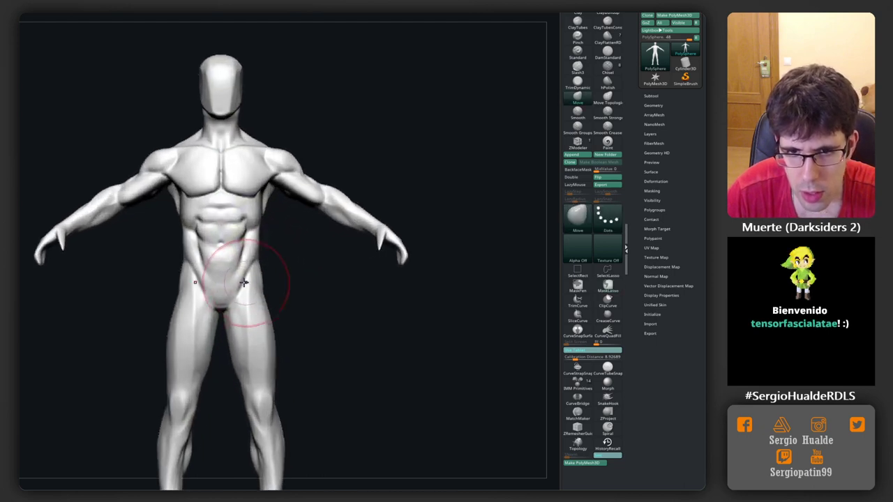
pyautogui.press('s')
pyautogui.moveTo(235, 298); pyautogui.dragTo(230, 305)
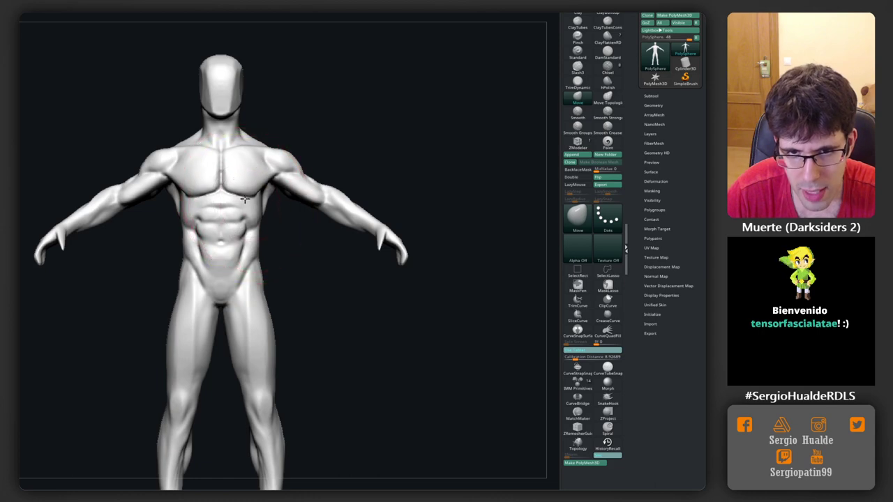
pyautogui.moveTo(305, 249); pyautogui.dragTo(290, 241)
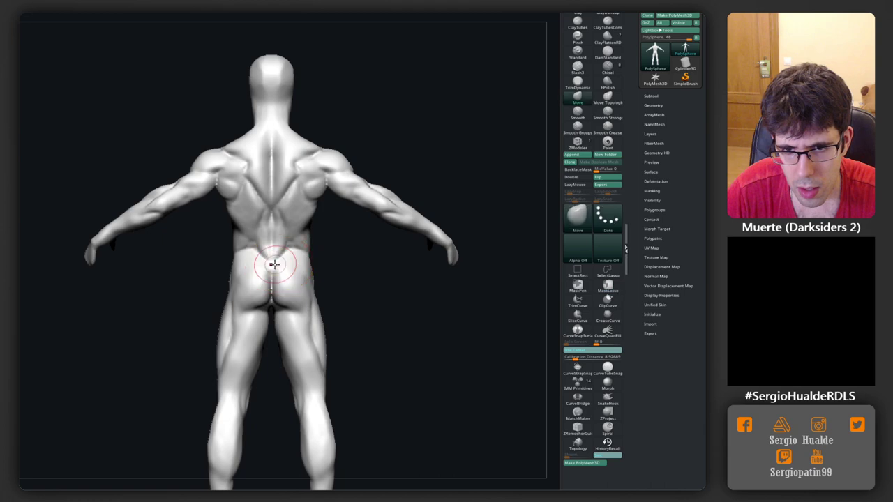
pyautogui.moveTo(274, 259); pyautogui.dragTo(283, 269)
# Refine the hips, buttocks and lower back with Clay and Smooth, checking front and side profiles
pyautogui.press('b')
pyautogui.press('c')
pyautogui.press('l')
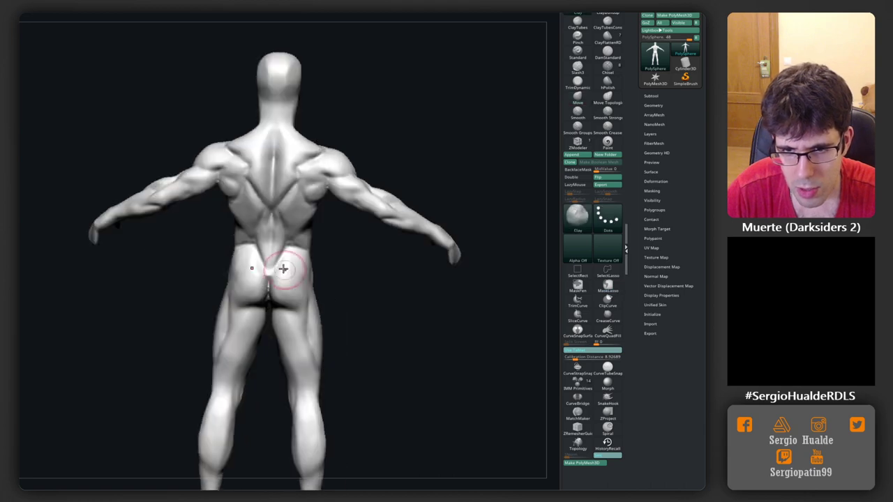
pyautogui.press('shift')
pyautogui.press('f')
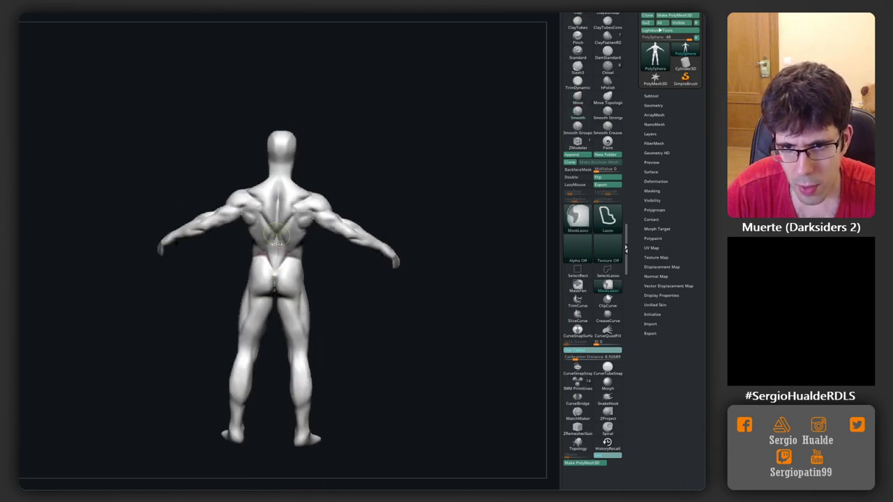
pyautogui.moveTo(321, 358)
pyautogui.keyDown('shift'); pyautogui.mouseDown()
pyautogui.moveTo(294, 284)
pyautogui.moveTo(319, 289)
pyautogui.mouseUp(); pyautogui.keyUp('shift')
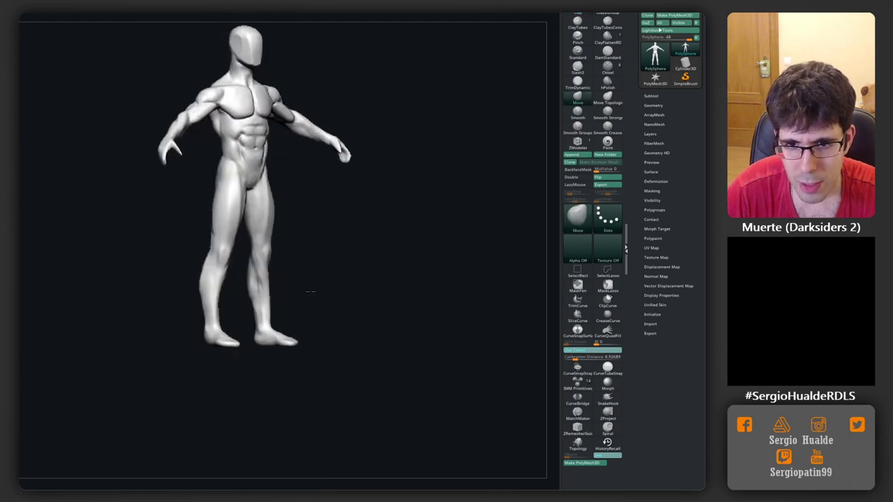
pyautogui.press('s')
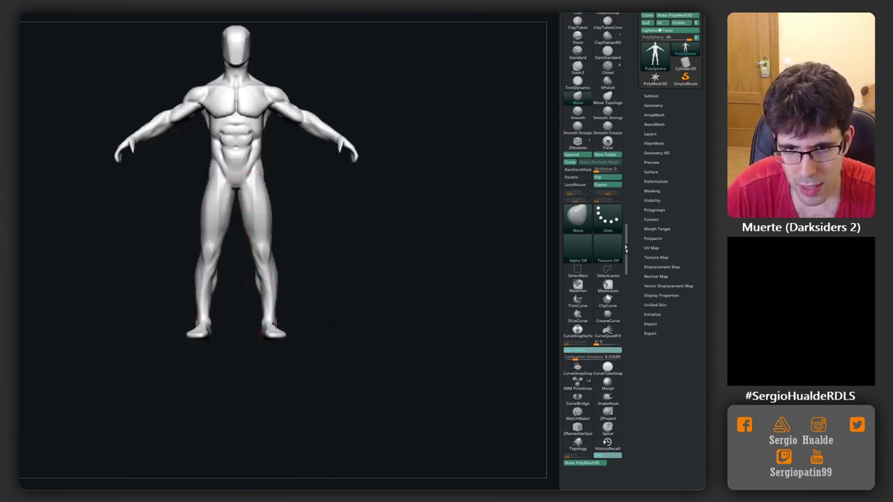
pyautogui.moveTo(319, 304)
pyautogui.mouseDown()
pyautogui.moveTo(298, 298)
pyautogui.moveTo(279, 309)
pyautogui.mouseUp()
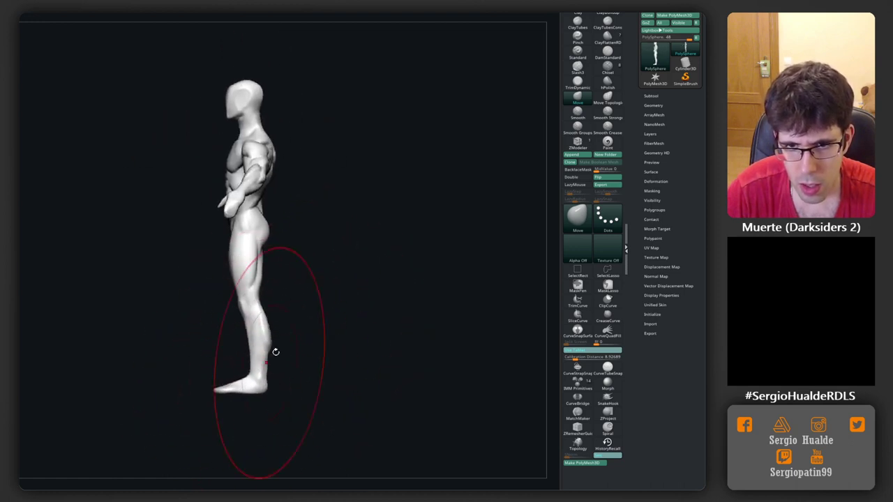
pyautogui.moveTo(275, 351)
pyautogui.keyDown('shift'); pyautogui.mouseDown()
pyautogui.moveTo(333, 299)
pyautogui.moveTo(321, 347)
pyautogui.mouseUp(); pyautogui.keyUp('shift')
pyautogui.moveTo(321, 293)
pyautogui.keyDown('alt'); pyautogui.mouseDown()
pyautogui.moveTo(345, 240)
pyautogui.moveTo(328, 244)
pyautogui.moveTo(293, 217)
pyautogui.mouseUp(); pyautogui.keyUp('alt')
pyautogui.press('s')
pyautogui.press('s')
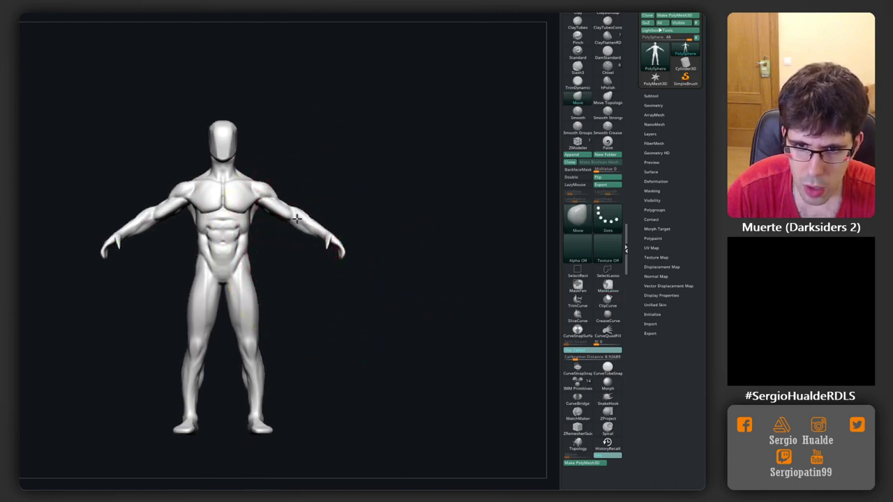
pyautogui.press('ctrl')
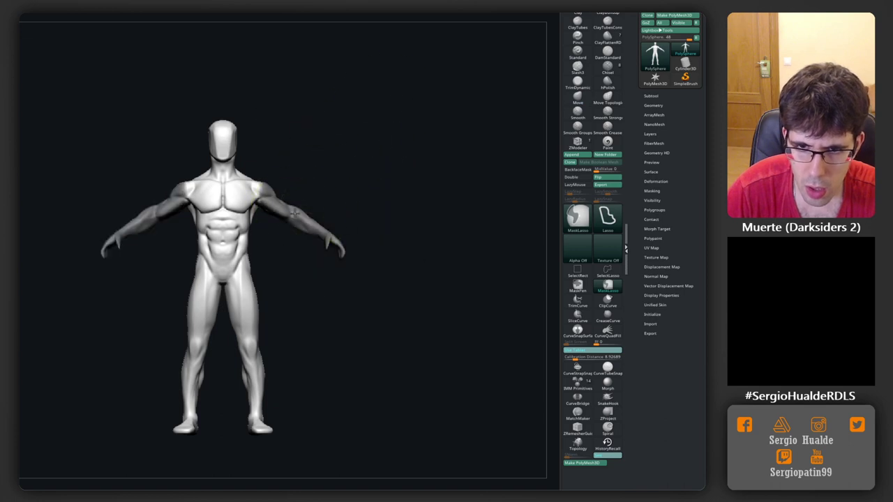
# Mask the body except the arms, pull both arms lower and outward, then clear the mask
pyautogui.keyDown('ctrl'); pyautogui.click(296, 212); pyautogui.keyUp('ctrl')
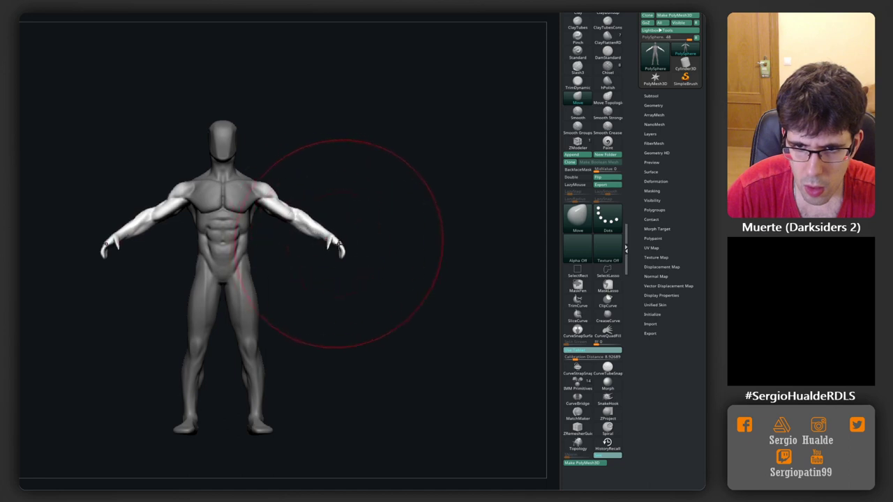
pyautogui.moveTo(319, 219)
pyautogui.mouseDown()
pyautogui.moveTo(347, 257)
pyautogui.moveTo(313, 314)
pyautogui.moveTo(325, 347)
pyautogui.moveTo(309, 235)
pyautogui.moveTo(391, 209)
pyautogui.moveTo(405, 154)
pyautogui.moveTo(387, 165)
pyautogui.mouseUp()
pyautogui.keyDown('ctrl'); pyautogui.click(326, 346); pyautogui.keyUp('ctrl')
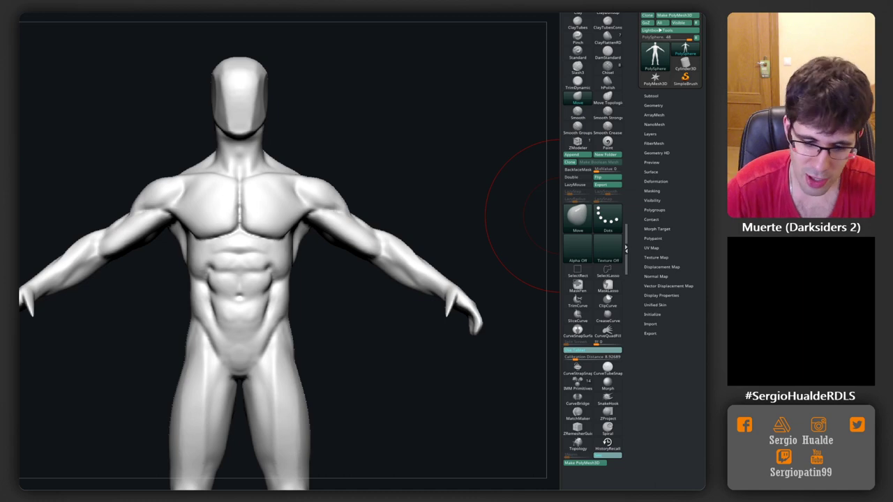
# Tumble the figure through three-quarter, side, front and back views to check the chest and groin
pyautogui.moveTo(323, 257)
pyautogui.mouseDown()
pyautogui.moveTo(313, 304)
pyautogui.moveTo(235, 328)
pyautogui.moveTo(211, 311)
pyautogui.mouseUp()
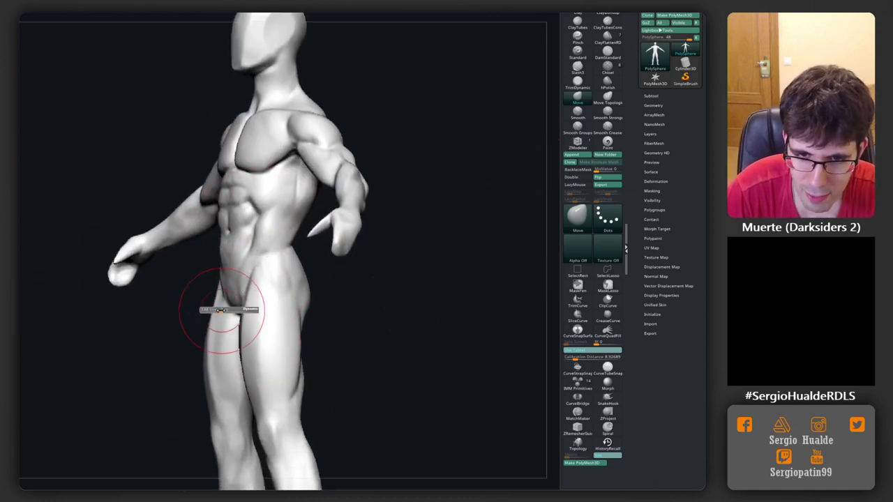
pyautogui.moveTo(208, 376)
pyautogui.mouseDown()
pyautogui.moveTo(272, 348)
pyautogui.moveTo(232, 377)
pyautogui.moveTo(259, 318)
pyautogui.moveTo(281, 339)
pyautogui.moveTo(279, 251)
pyautogui.mouseUp()
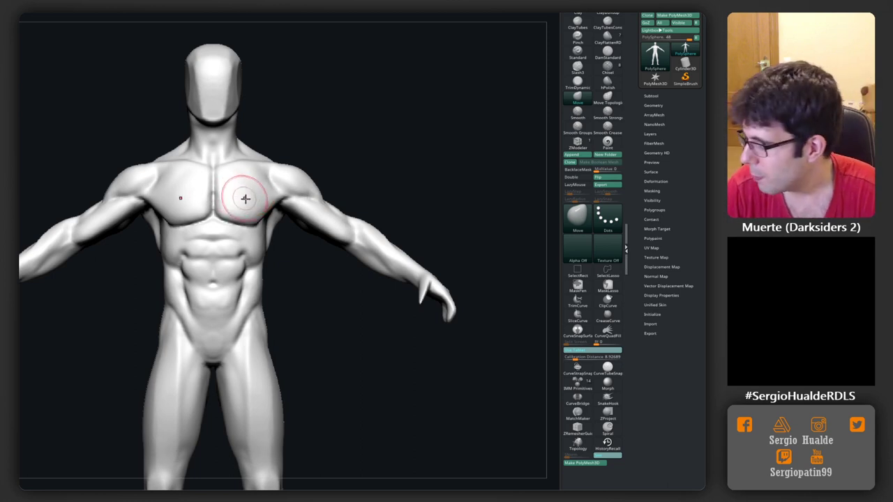
pyautogui.moveTo(356, 174); pyautogui.dragTo(248, 238)
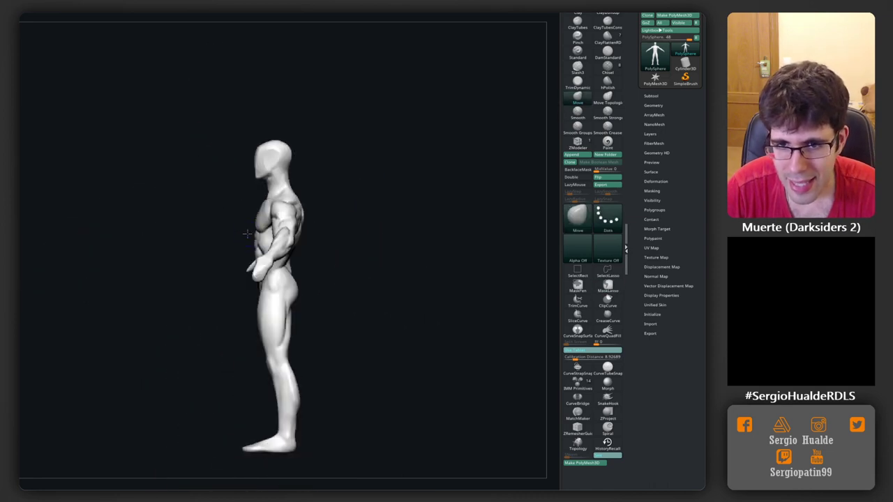
pyautogui.moveTo(224, 243); pyautogui.dragTo(253, 283, button='right')
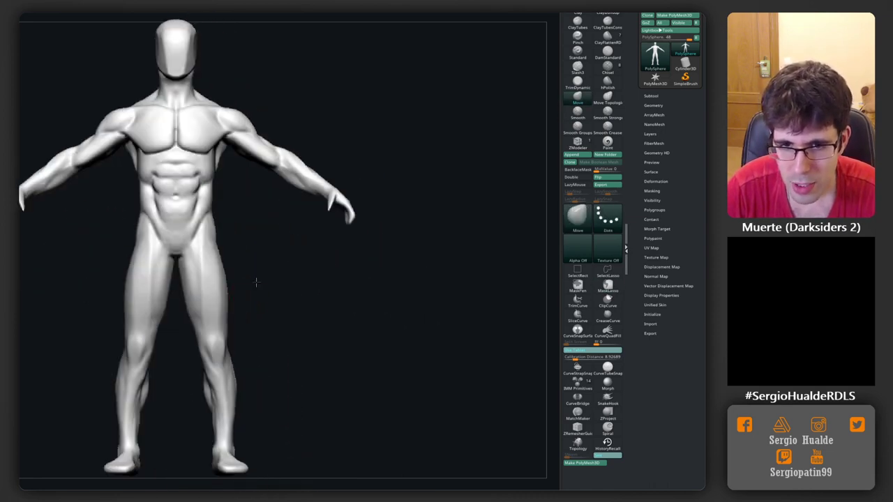
pyautogui.moveTo(302, 287); pyautogui.dragTo(188, 263)
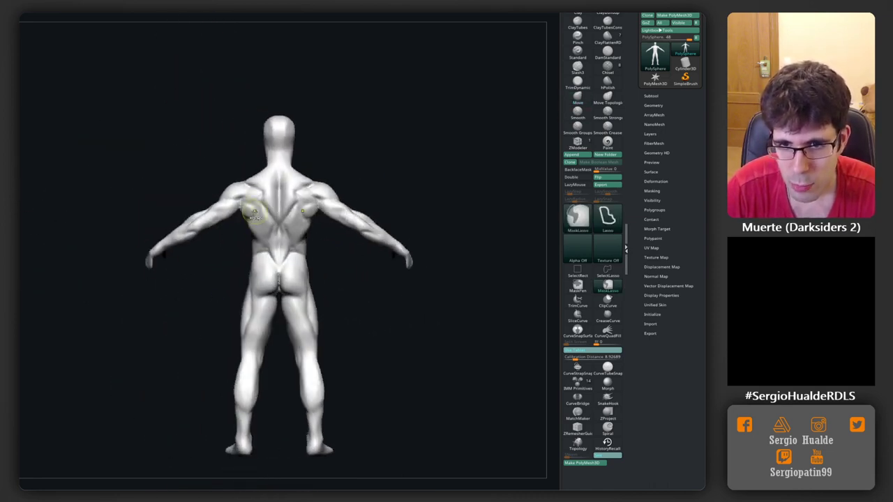
pyautogui.moveTo(258, 273)
pyautogui.mouseDown()
pyautogui.moveTo(326, 263)
pyautogui.moveTo(277, 263)
pyautogui.moveTo(259, 309)
pyautogui.moveTo(261, 279)
pyautogui.mouseUp()
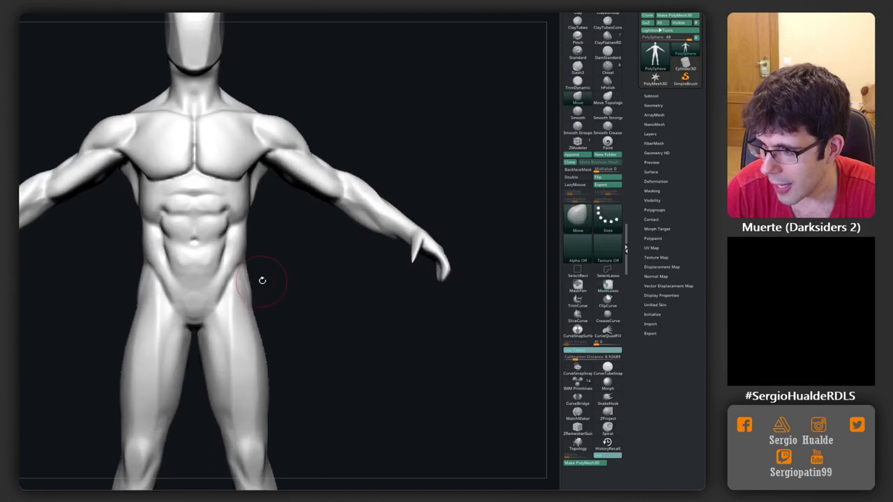